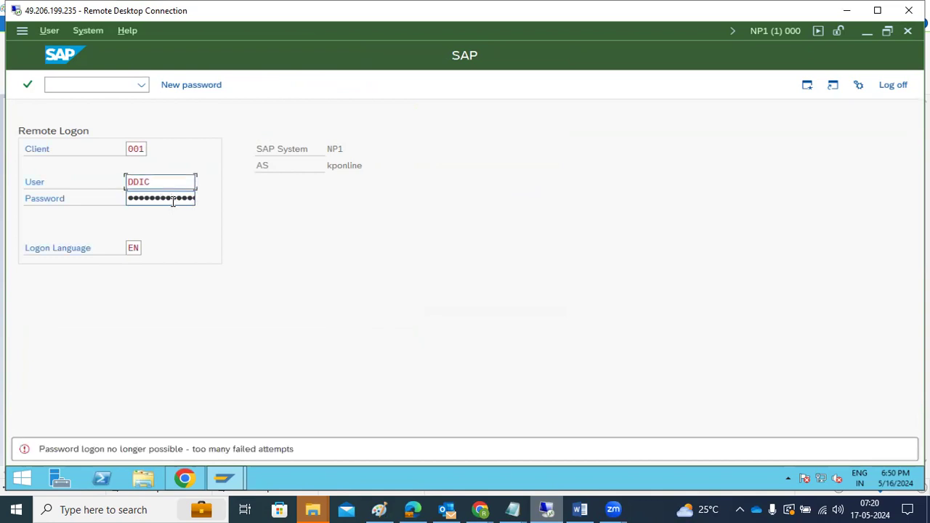
Step: Select the entire existing user name in the client 001 User field so it can be overwritten
key(ctrl+a)
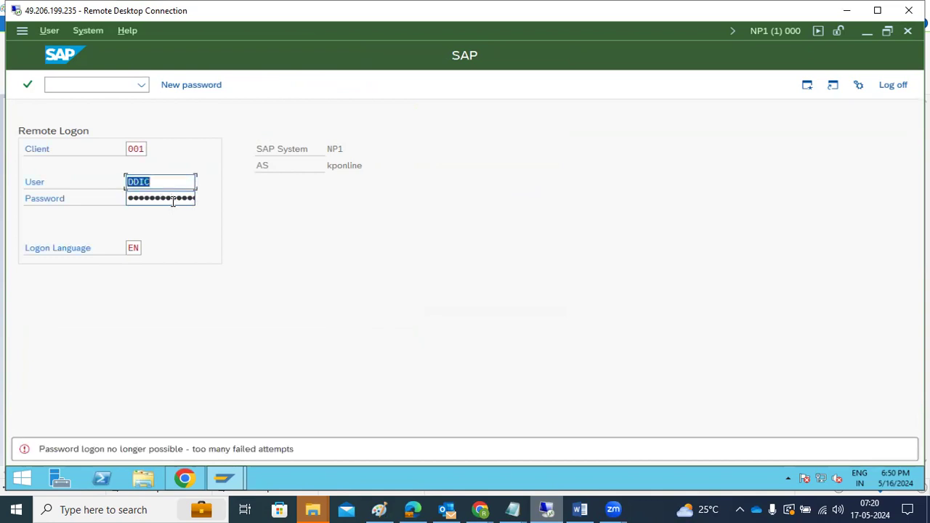
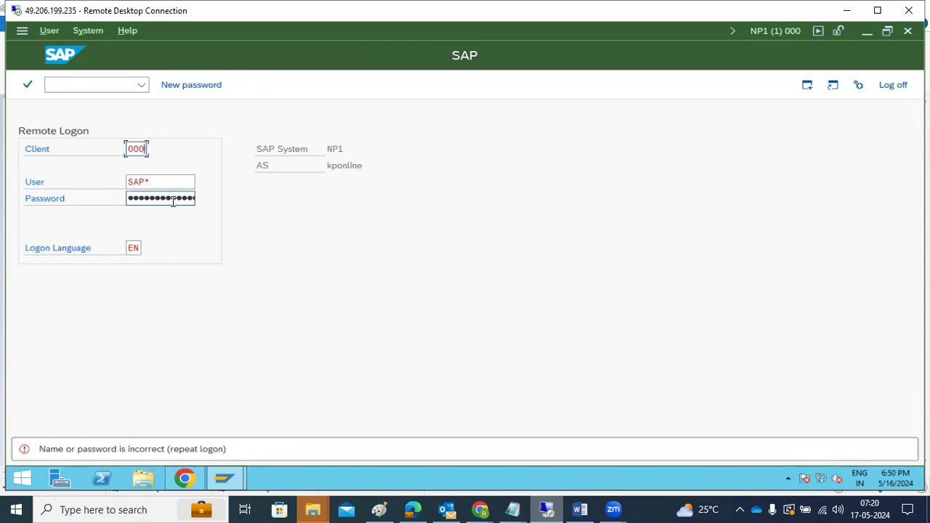
Step: Overwrite the User field with DDIC in place of SAP* for client 000
key(Tab)
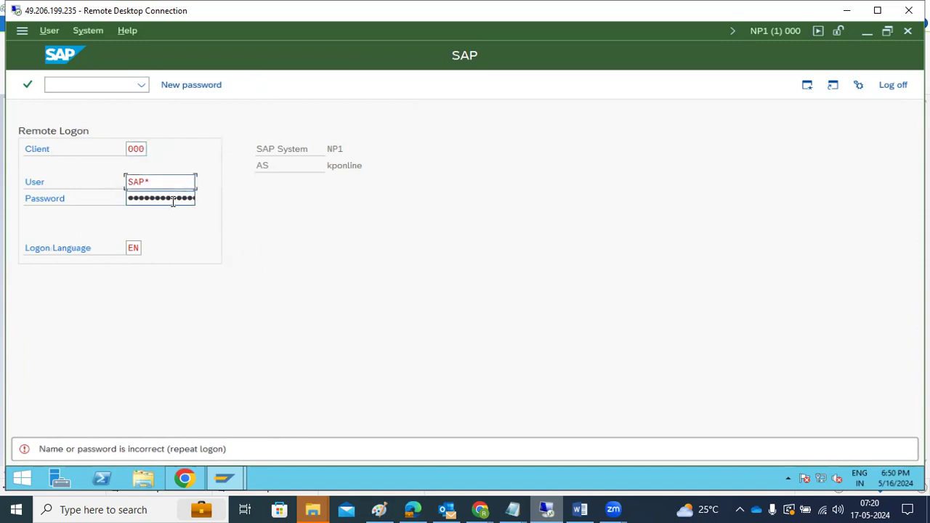
text(ddic)
key(Tab)
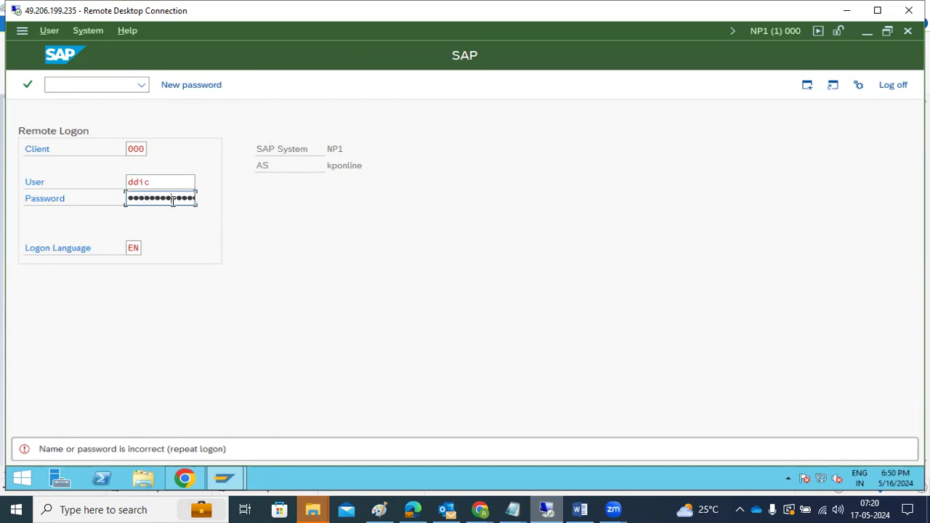
key(Return)
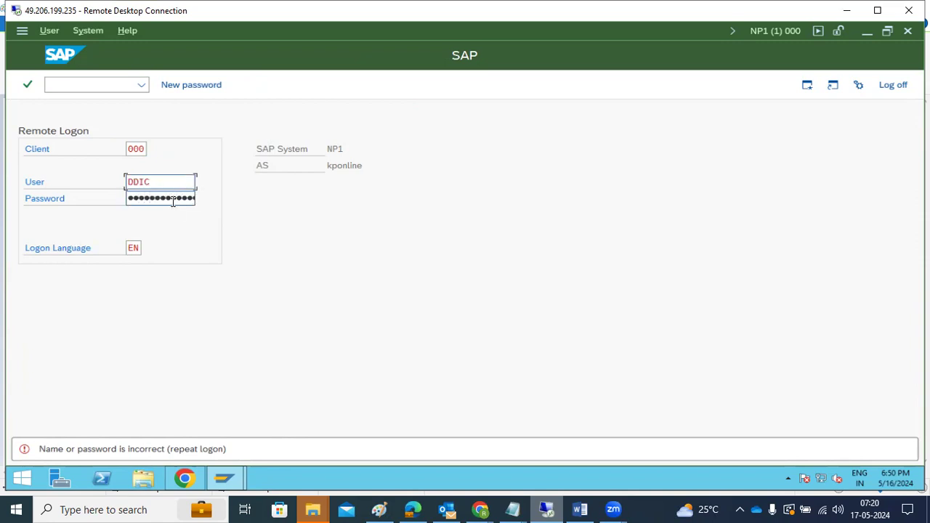
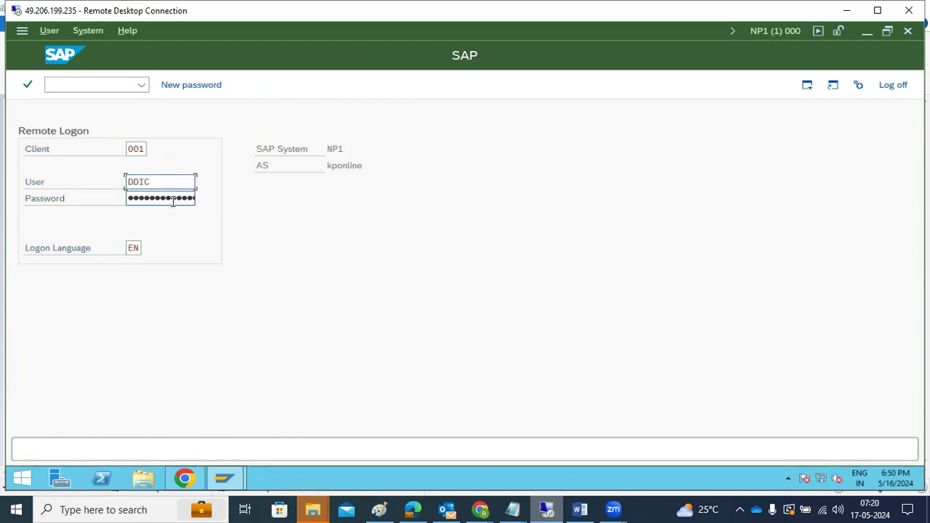
Step: Log on as DDIC, then dismiss the remote logon prompts and the tp configuration error
click(173, 202)
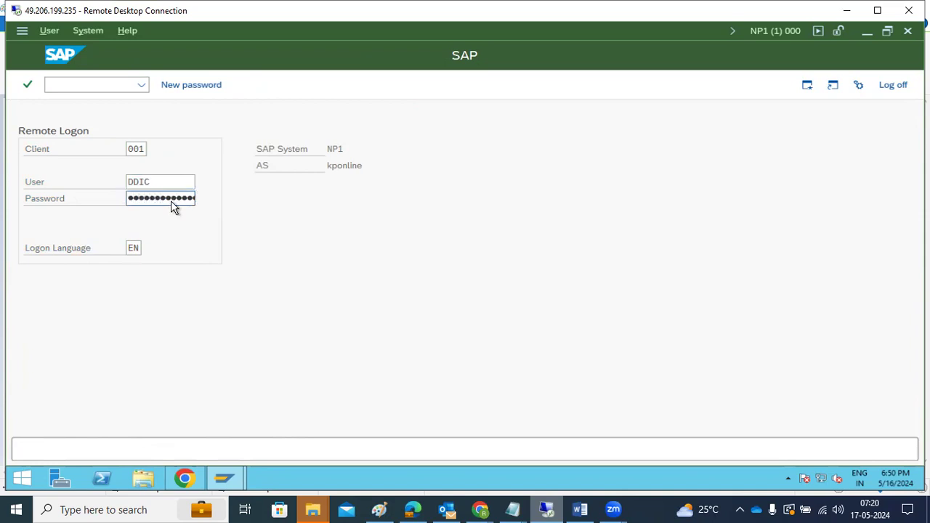
key(Return)
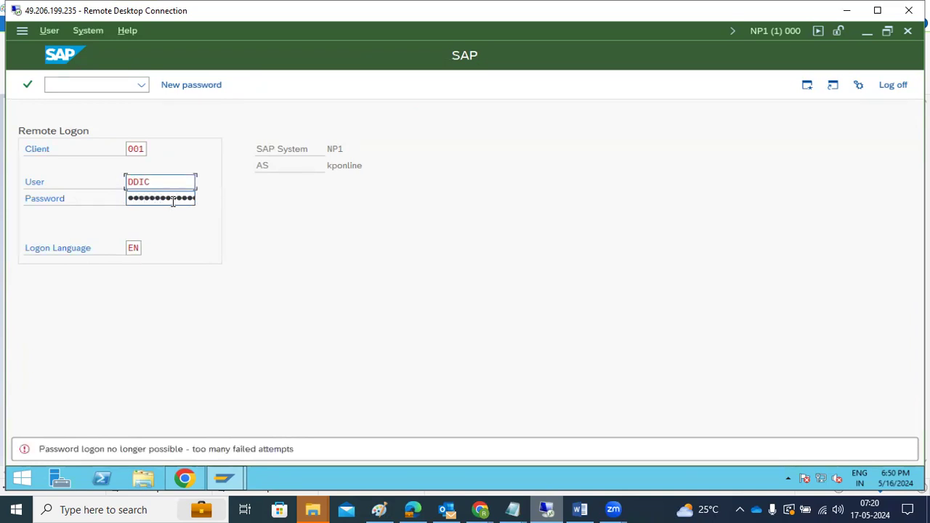
click(889, 85)
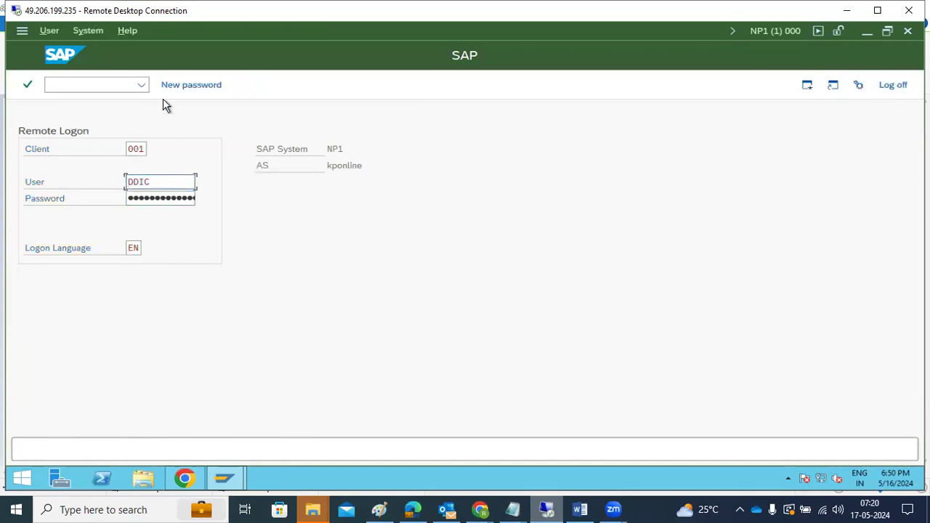
click(901, 87)
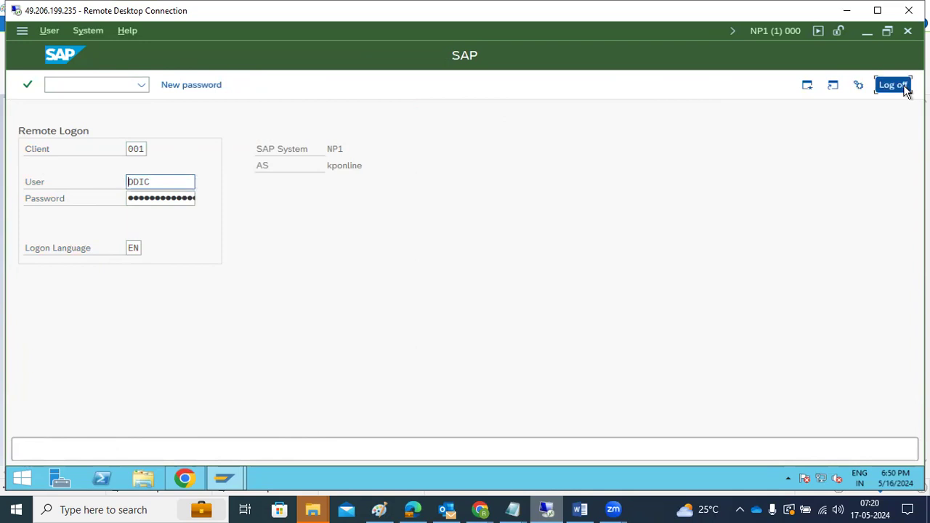
click(897, 84)
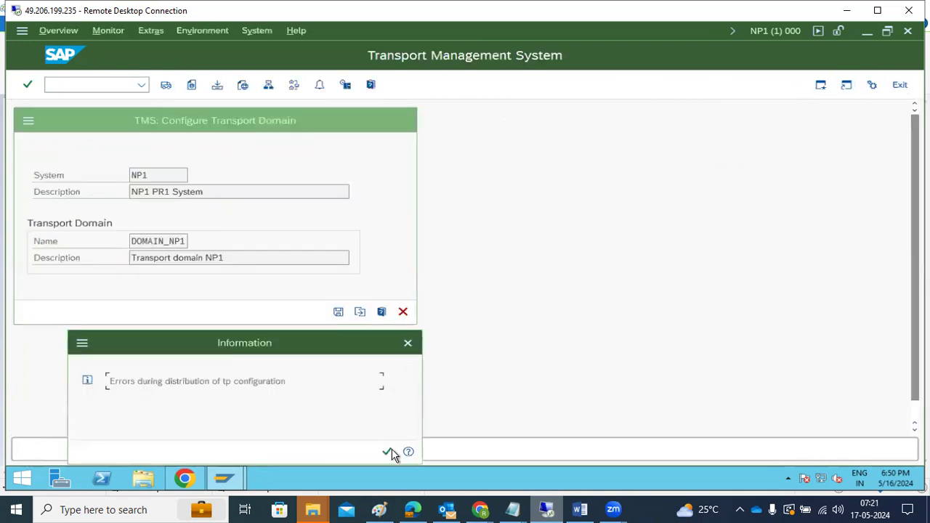
click(387, 452)
click(898, 86)
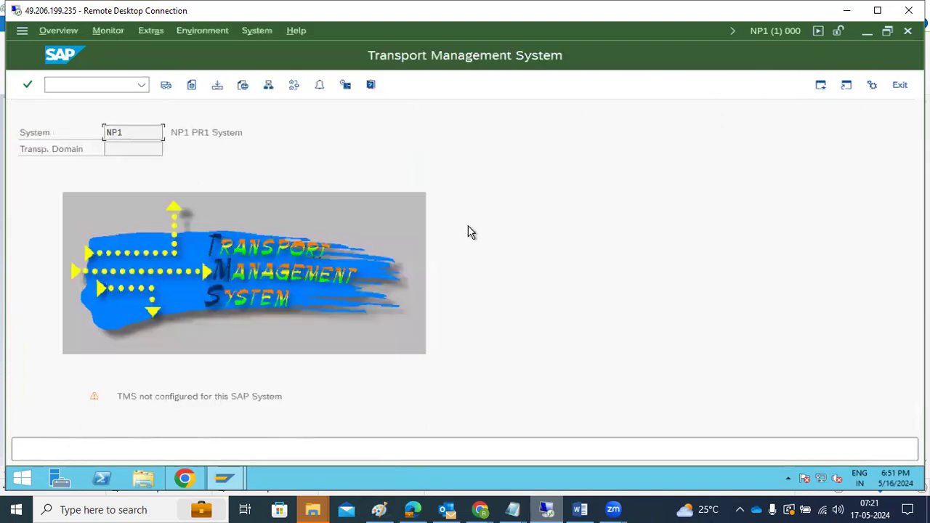
Step: Unlock the TMSADM user in user maintenance
click(105, 85)
text(/nstms)
key(Return)
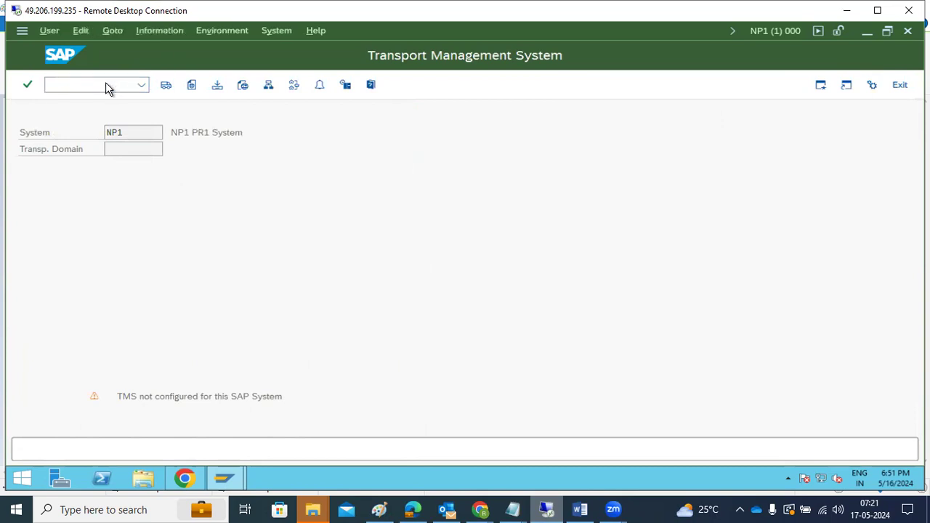
text(TMSAD)
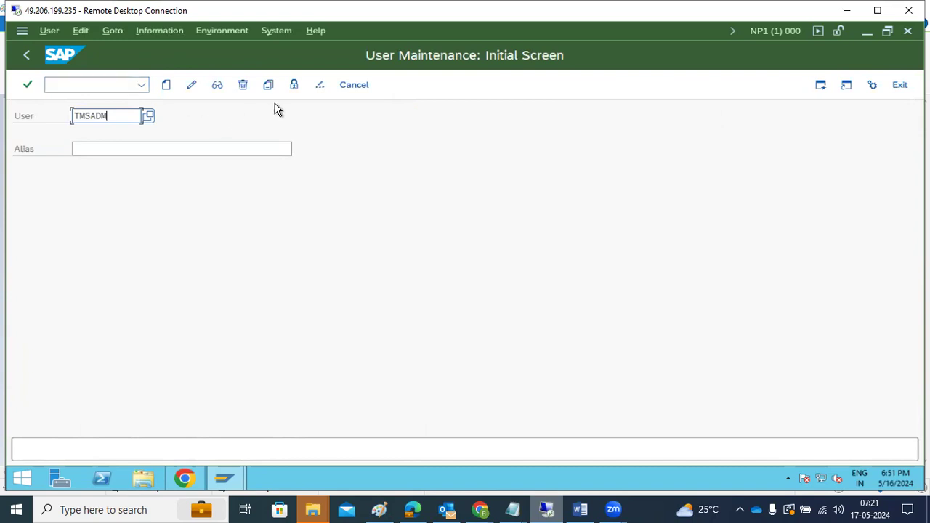
text(M)
click(293, 86)
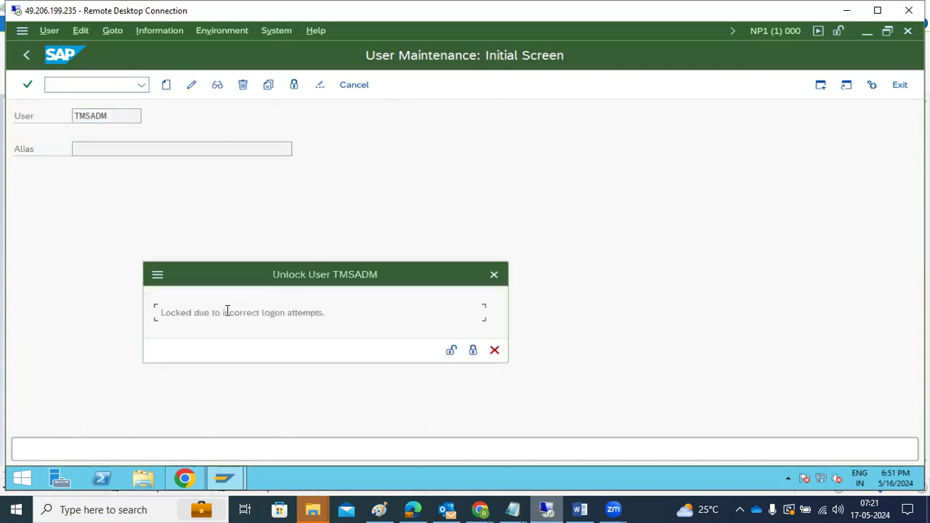
drag(220, 313, 309, 312)
click(452, 350)
Step: Delete the TMSADM user and return to the SAP Easy Access menu
click(243, 85)
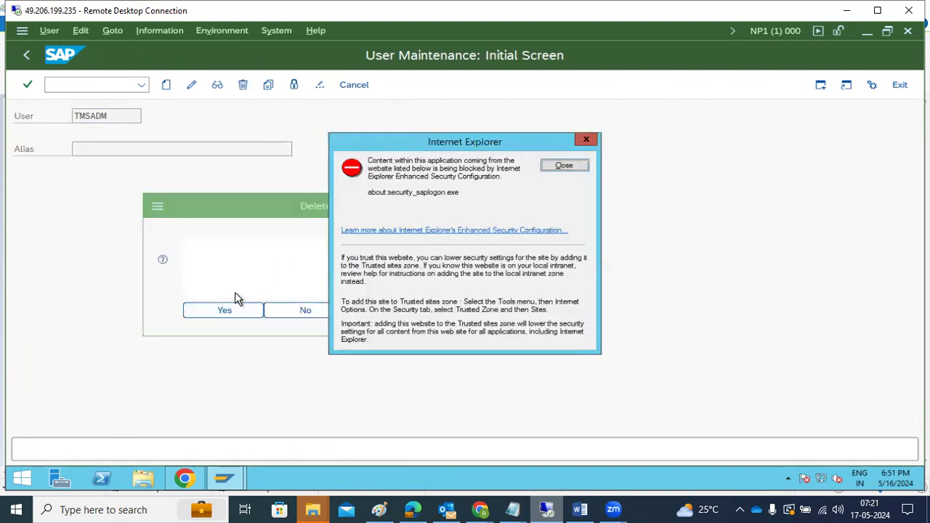
click(230, 310)
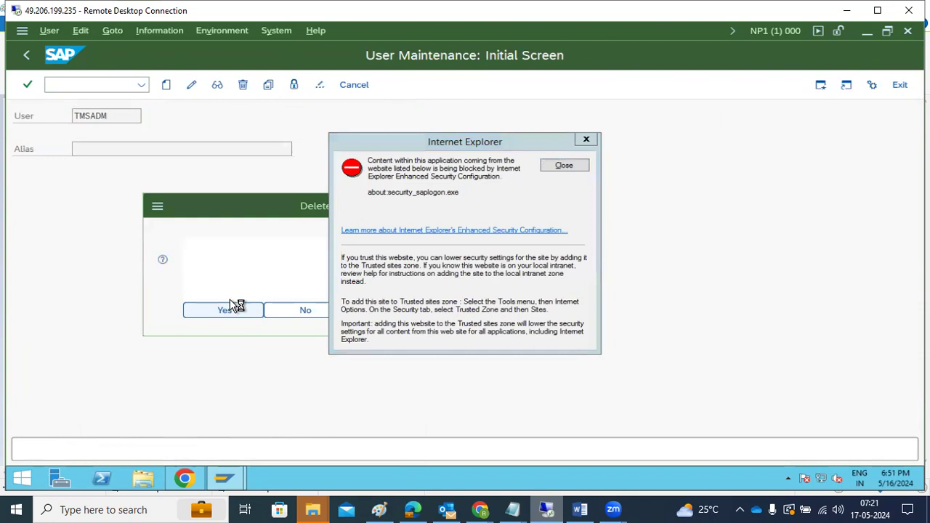
click(564, 166)
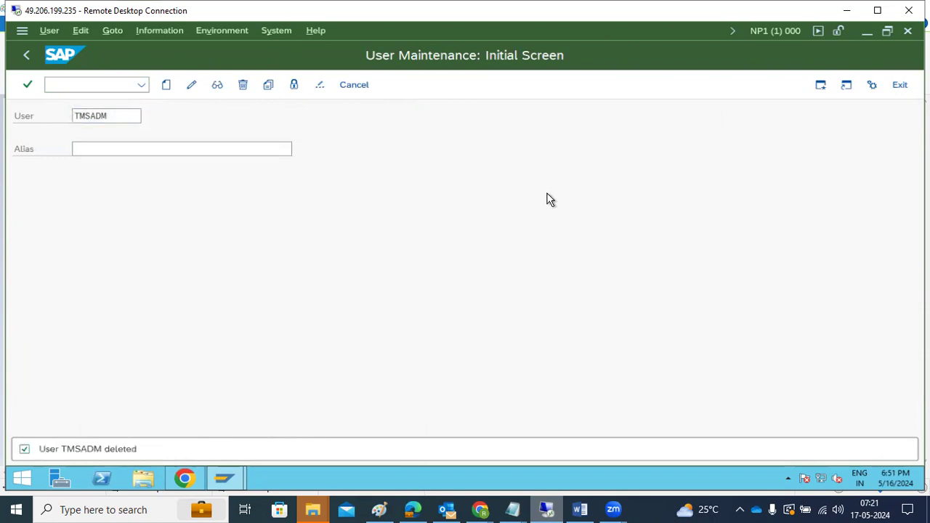
click(24, 56)
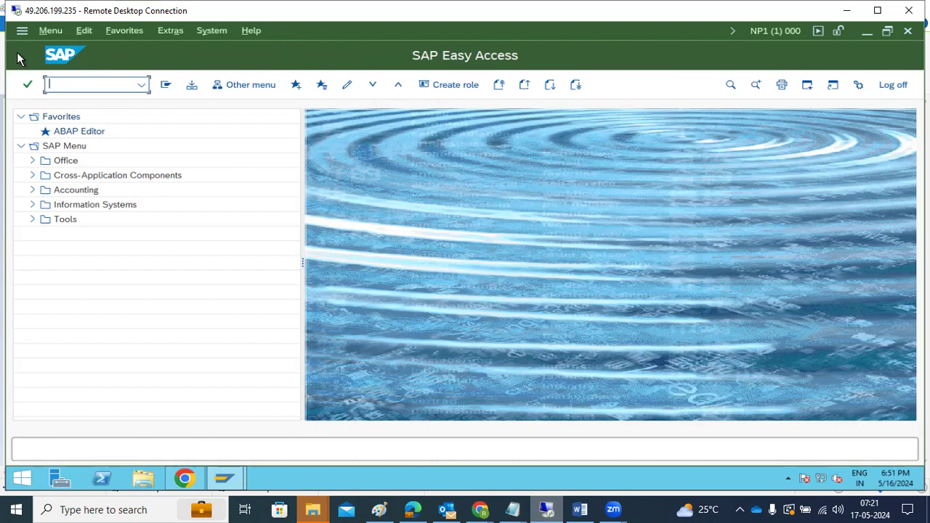
Step: Delete NP1's TMS configuration in STMS and cancel inclusion in the NWV domain
text(stms)
key(Return)
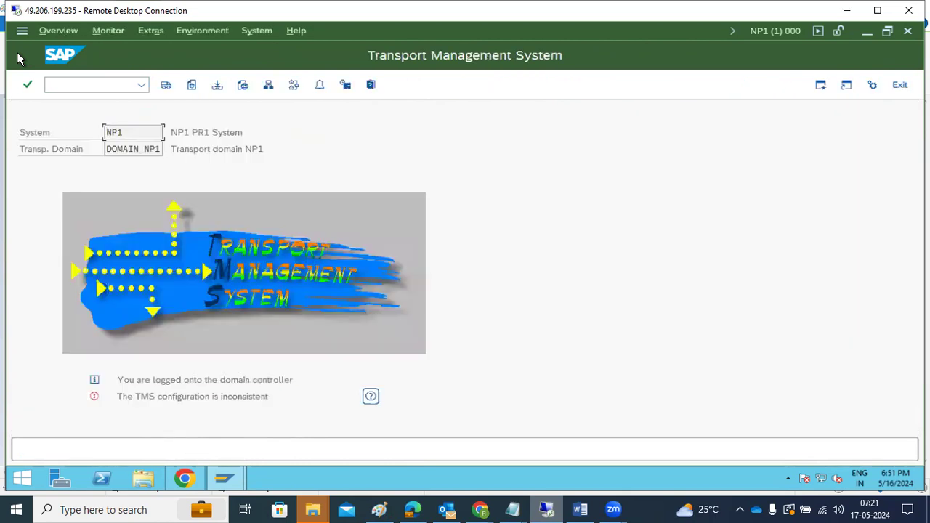
click(151, 30)
click(168, 91)
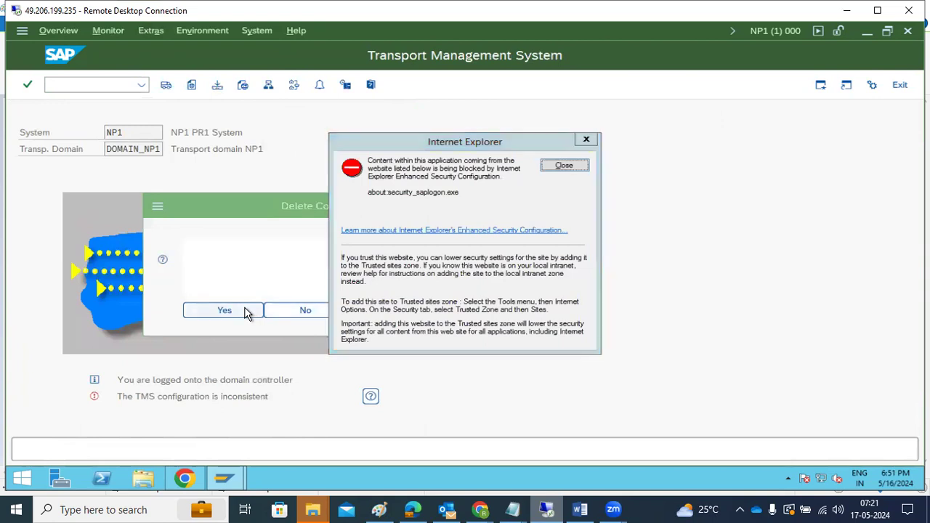
click(253, 311)
click(564, 165)
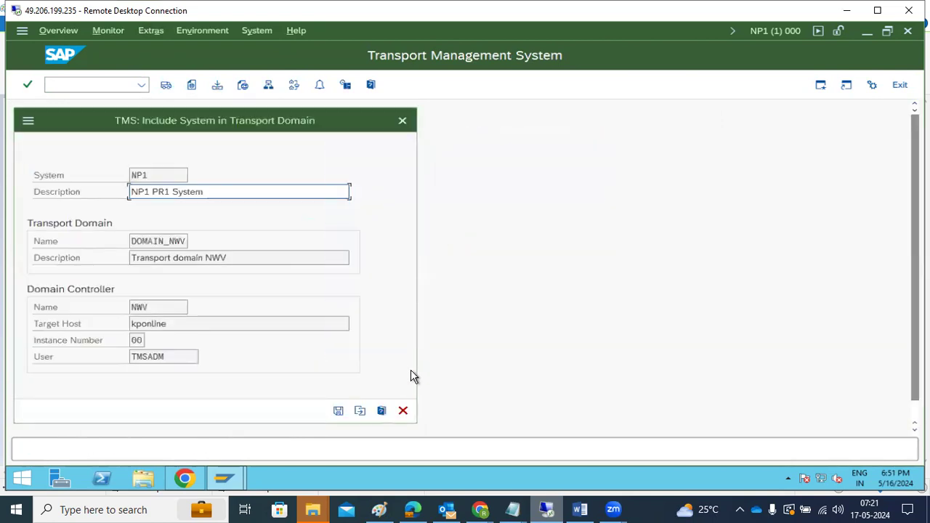
click(400, 410)
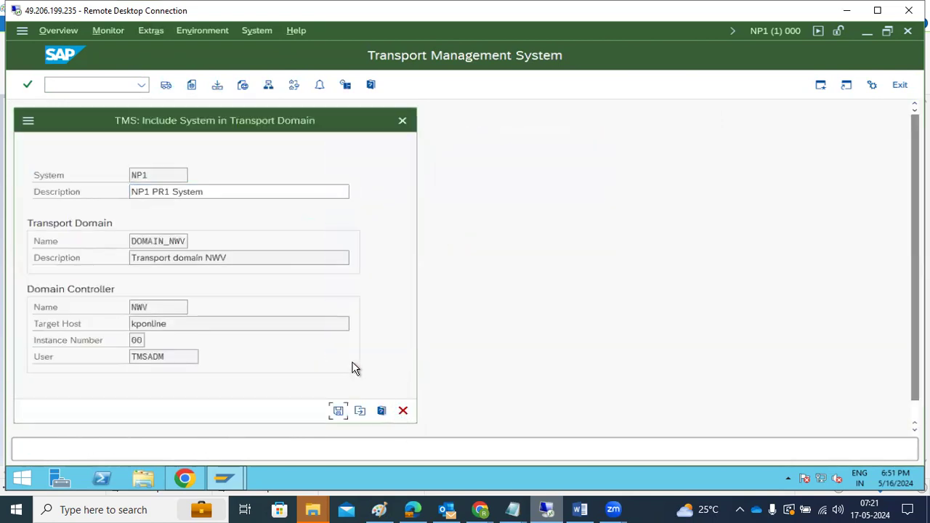
click(403, 412)
Step: Rerun STMS, review the DOMAIN_NWV domain name, and choose Other Configuration
click(59, 85)
text(/nstms)
key(Return)
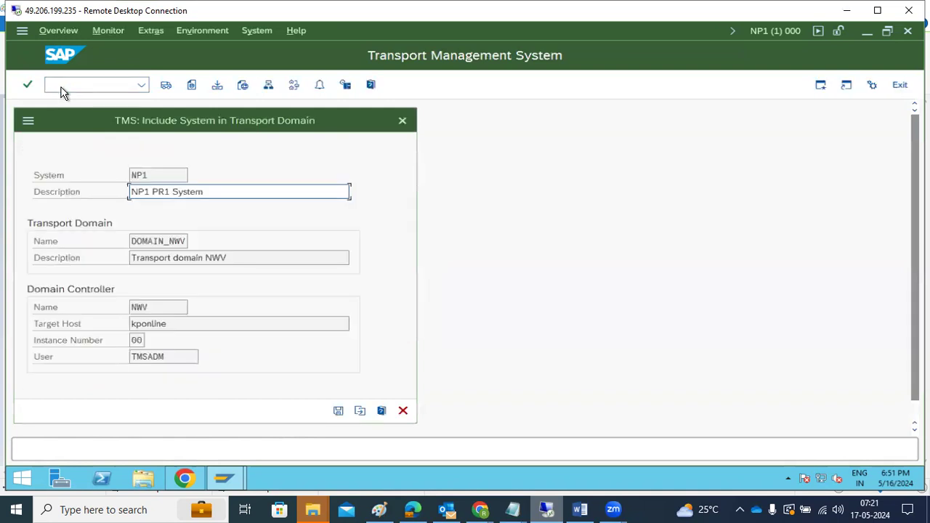
click(163, 241)
drag(146, 241, 191, 241)
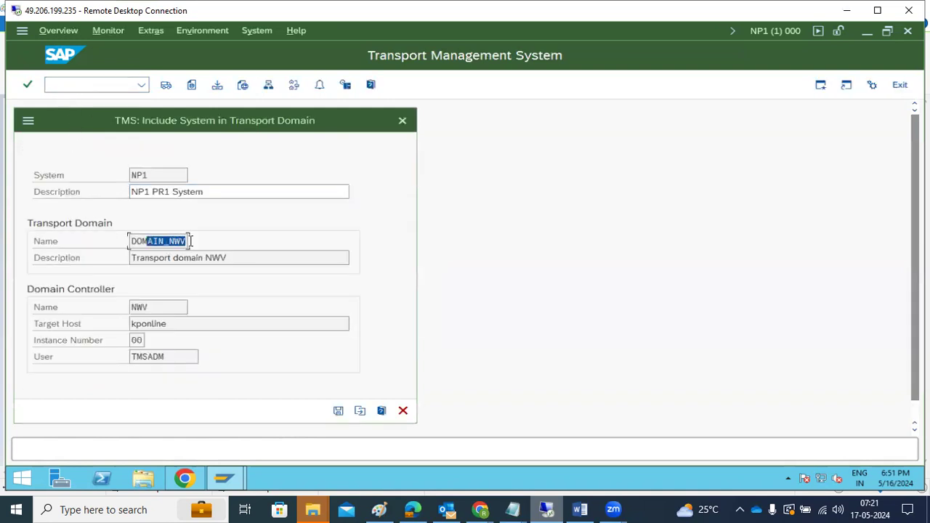
click(146, 240)
drag(133, 240, 189, 241)
click(360, 412)
Step: Choose to configure a new transport domain named DOMAIN_NP1
click(132, 212)
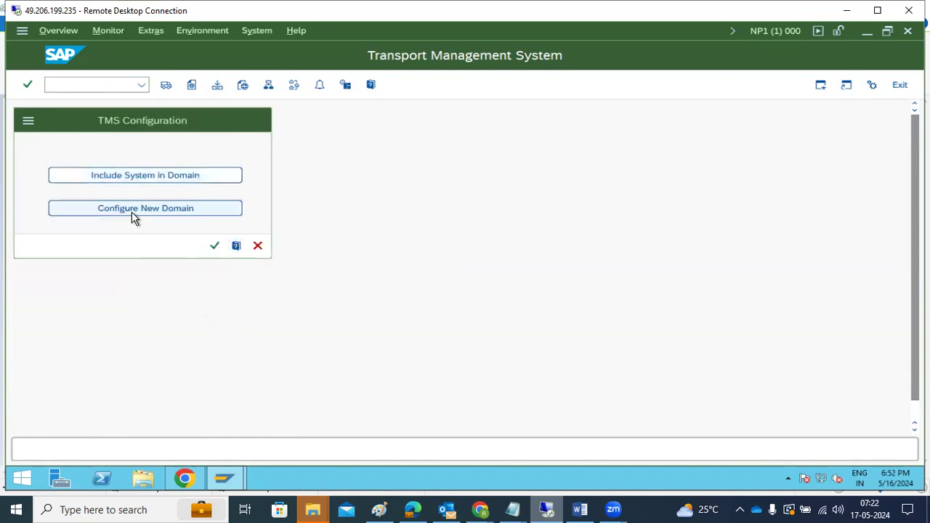
drag(142, 241, 188, 240)
click(379, 509)
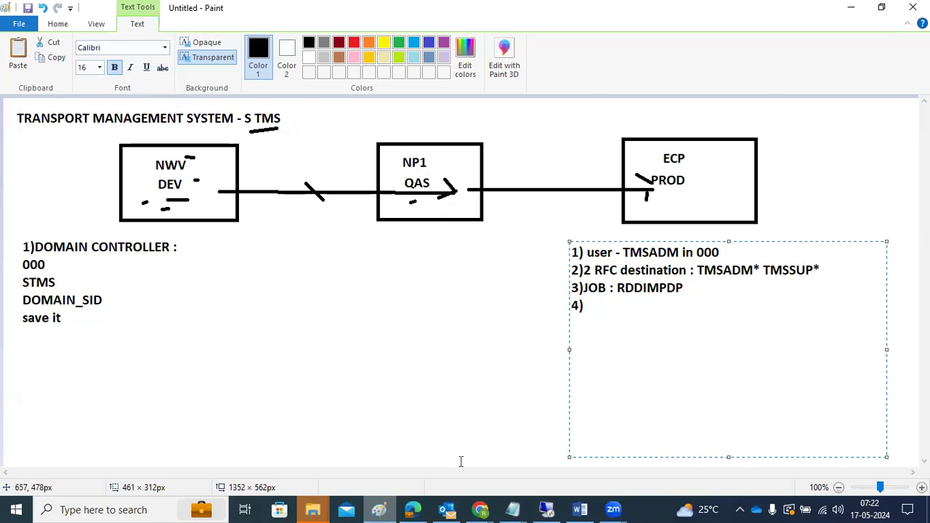
click(546, 509)
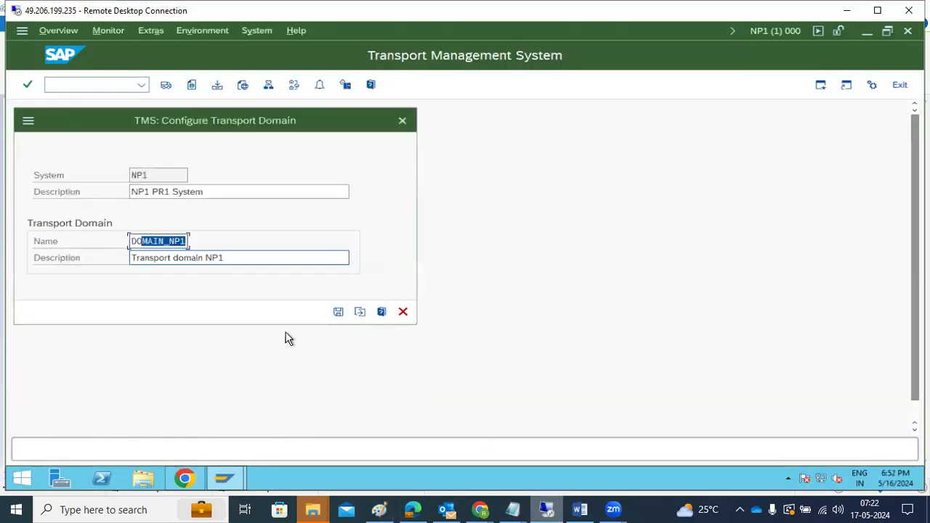
click(175, 240)
Step: Save DOMAIN_NP1 with the TMSADM password entered twice, making NP1 the domain controller
click(337, 311)
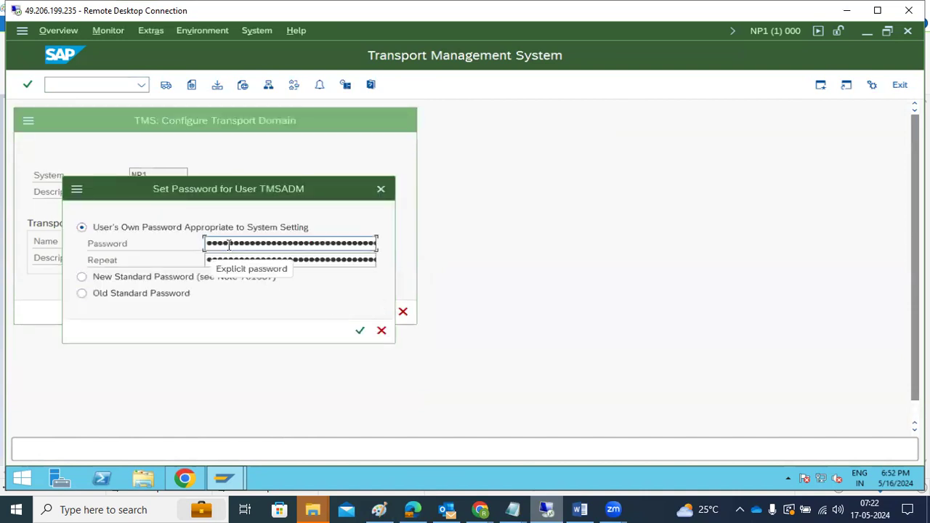
text(•••)
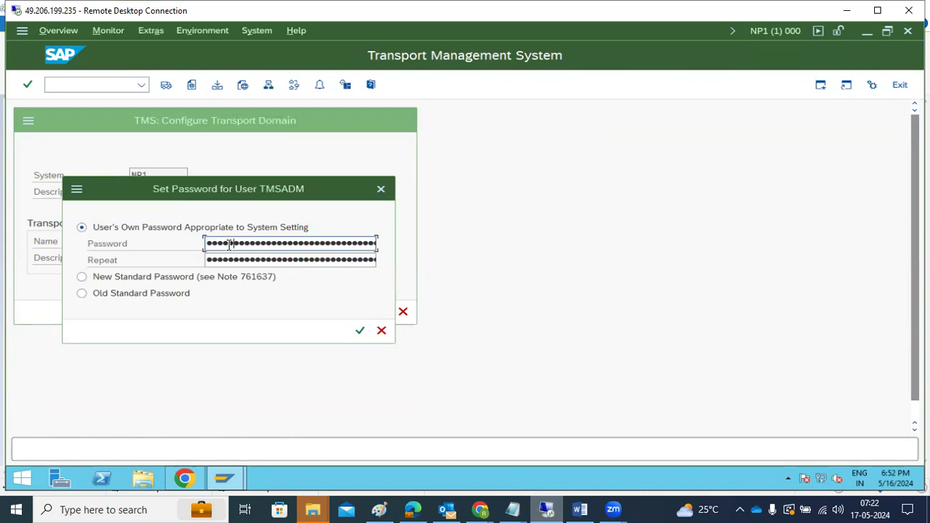
key(Tab)
text(••••••)
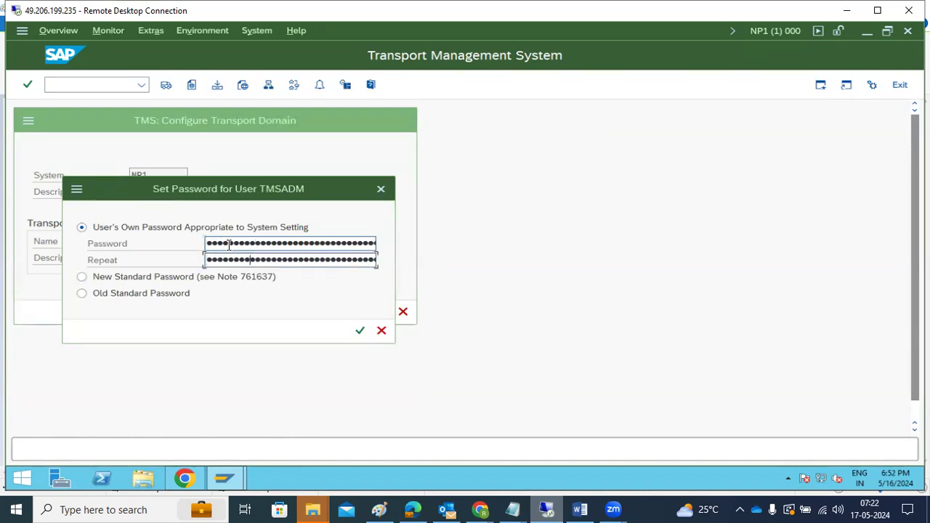
click(233, 247)
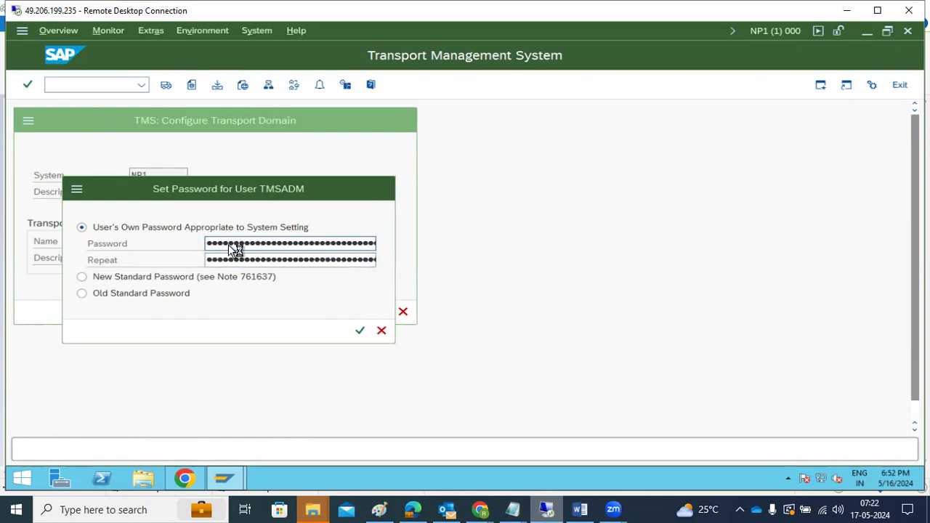
key(Return)
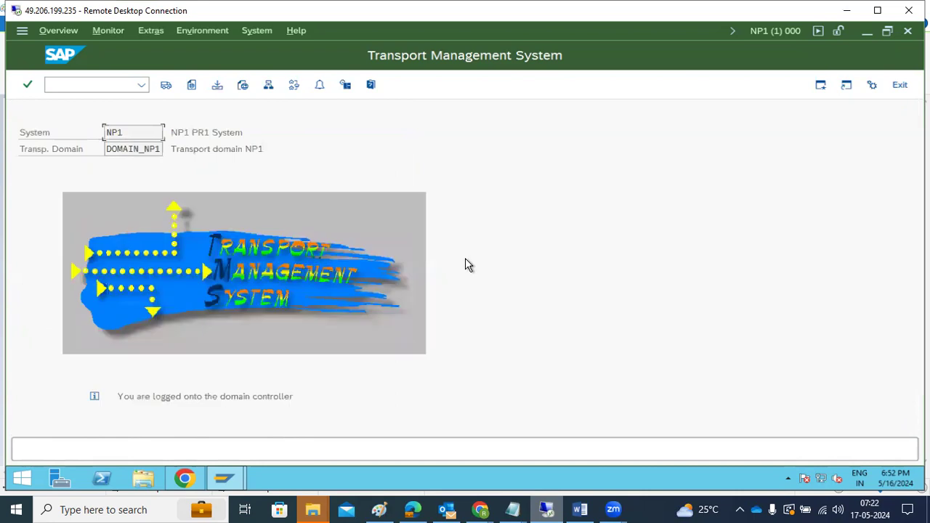
drag(143, 396, 191, 396)
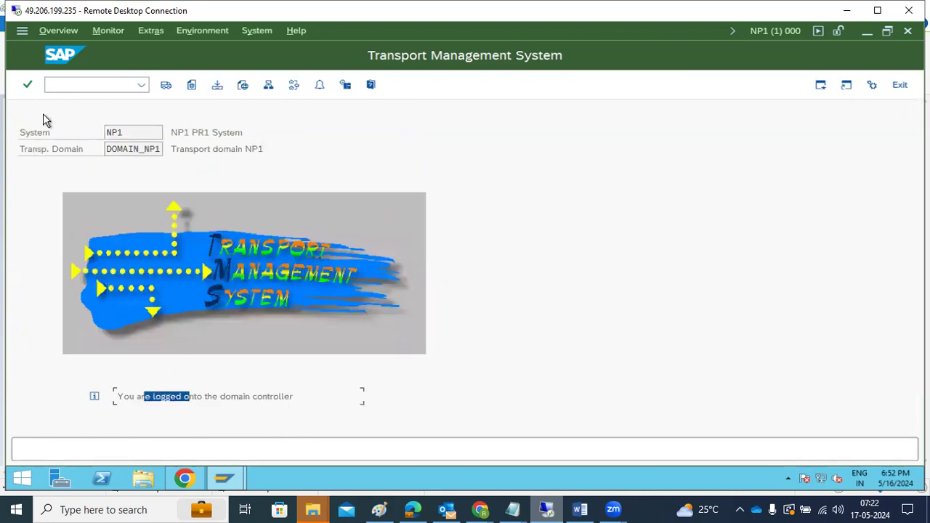
click(59, 84)
text(/nsm59)
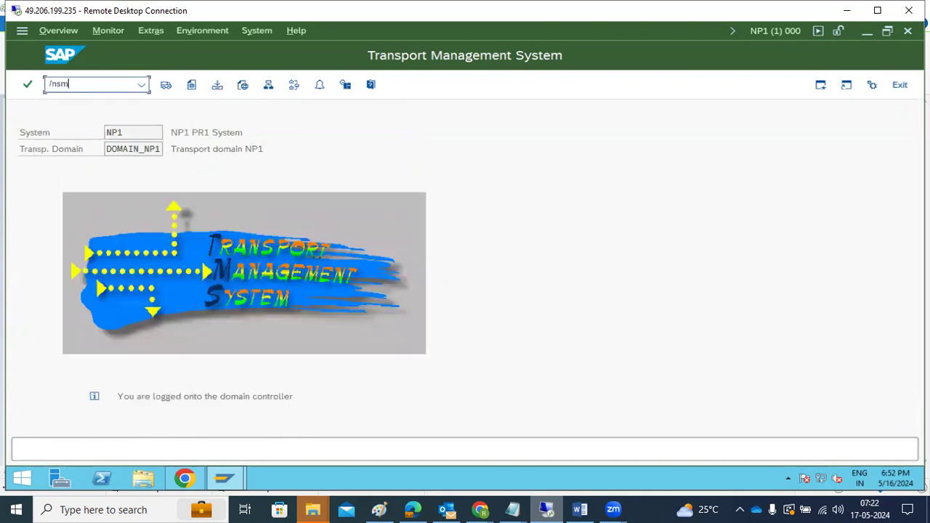
key(Return)
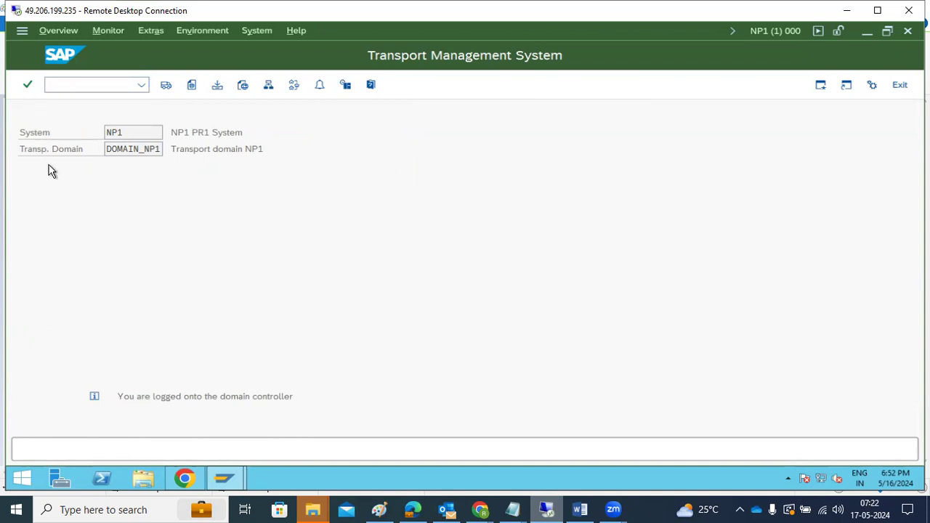
click(41, 187)
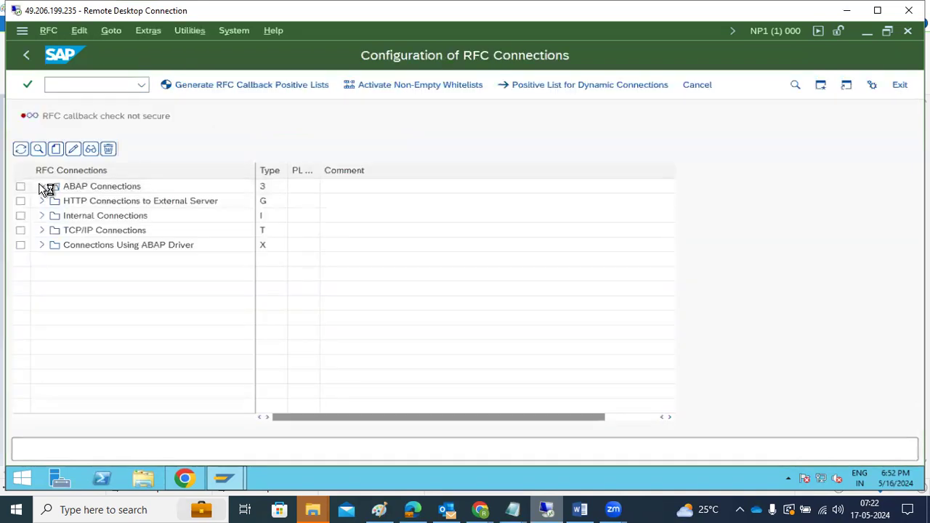
click(109, 362)
click(112, 378)
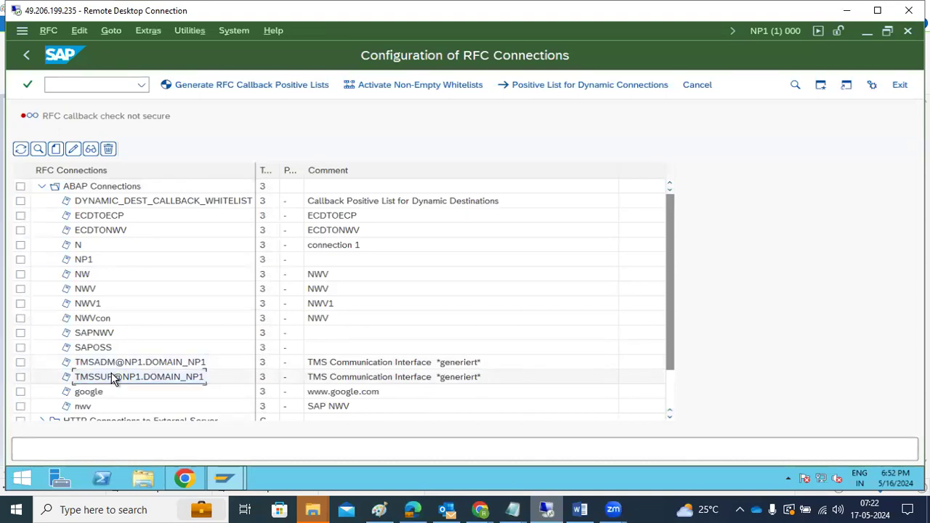
scroll(112, 378, down, 2)
click(113, 305)
click(118, 319)
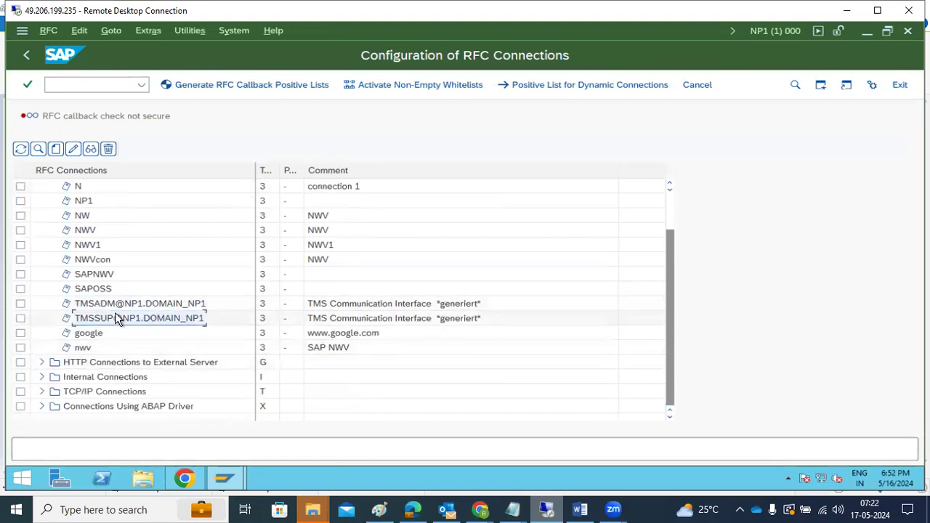
Step: Return to Easy Access and open user maintenance with /nsu01
click(26, 55)
text(/nsu01)
key(Return)
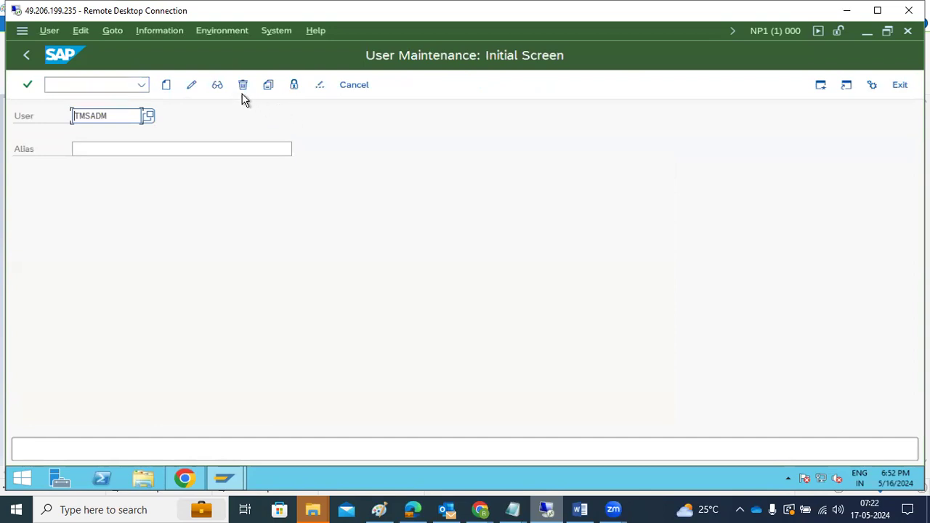
Step: Display the TMSADM user's details, then go back to the SAP Easy Access menu
click(217, 85)
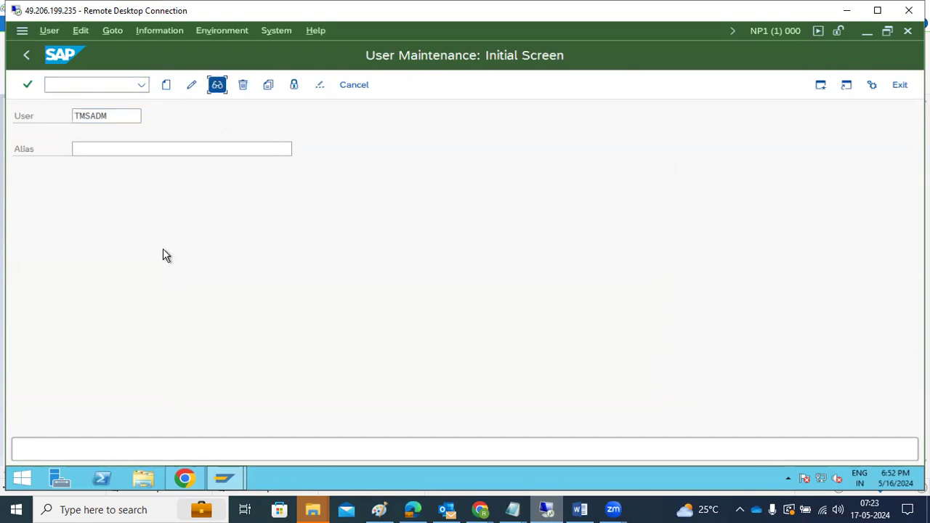
click(217, 86)
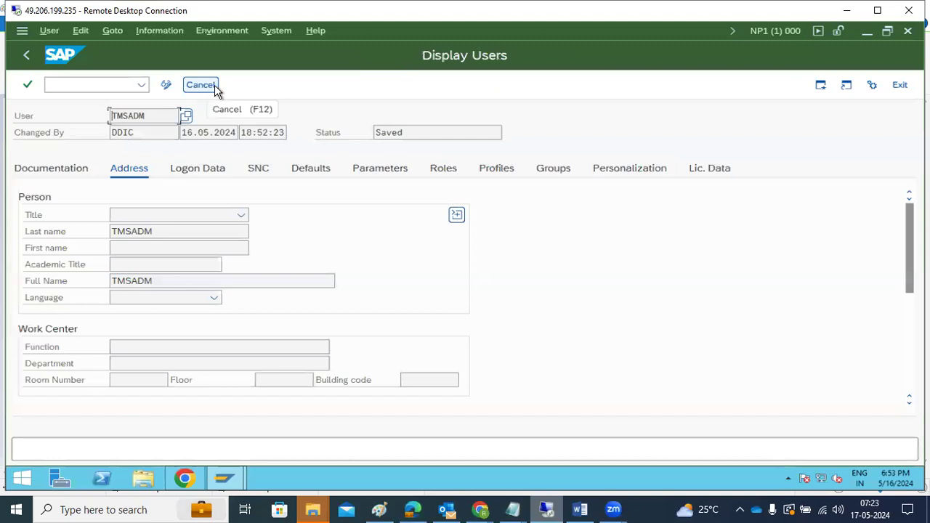
double_click(110, 115)
click(26, 55)
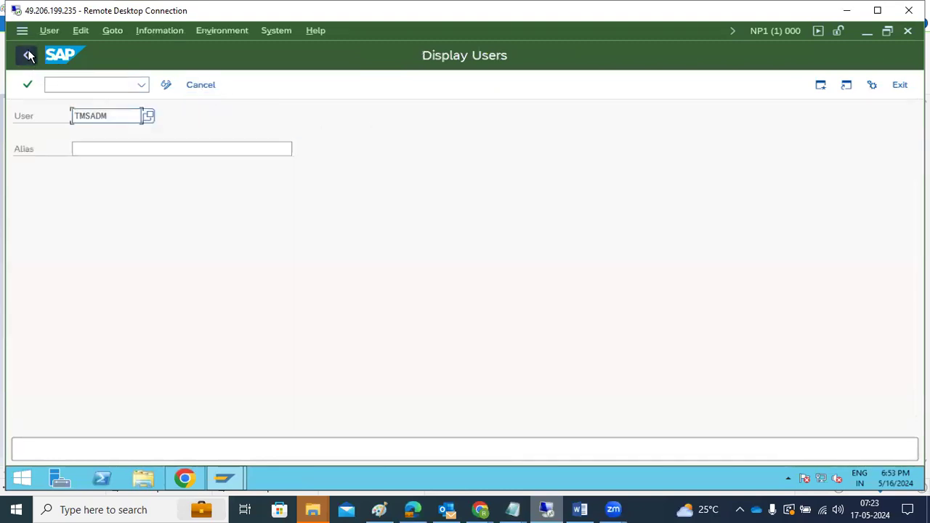
click(25, 56)
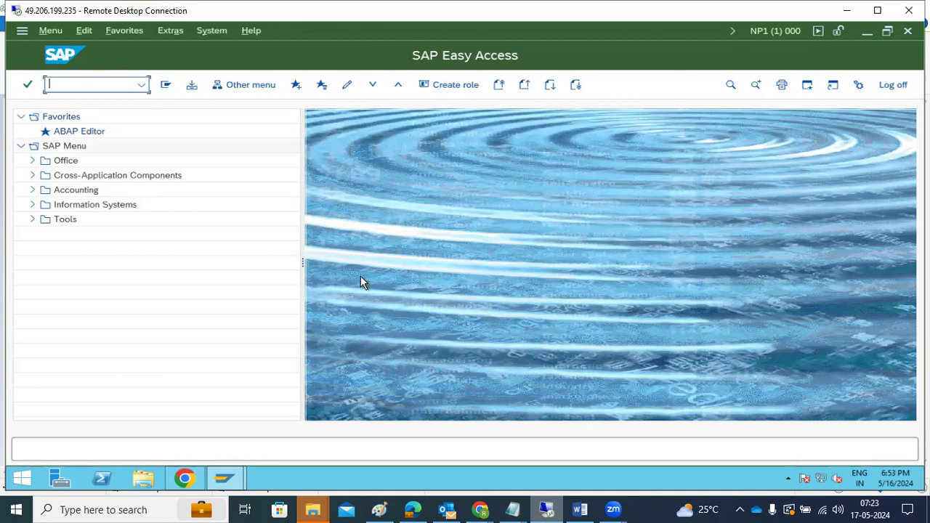
Step: In the Paint TMS diagram, add a 'DOMAIN' text label below the NP1 box
click(386, 508)
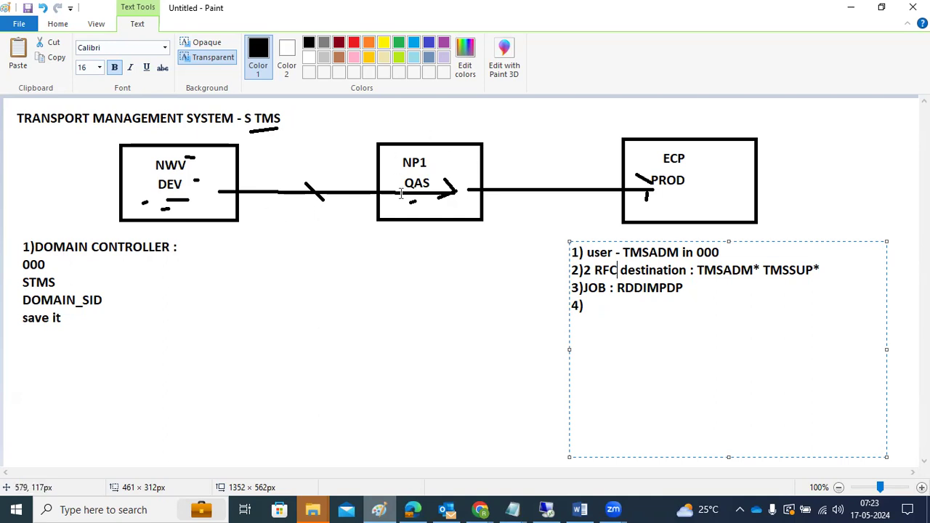
click(389, 230)
click(386, 227)
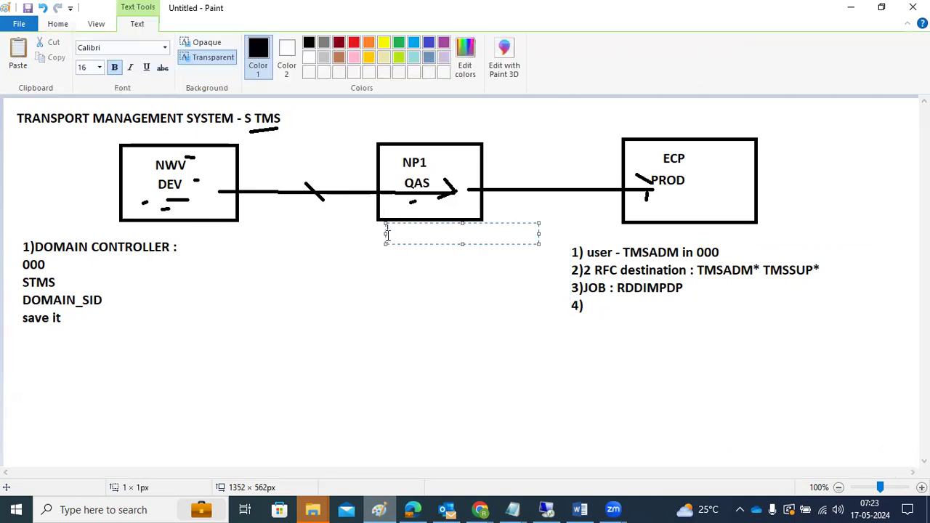
text(DOMAIN)
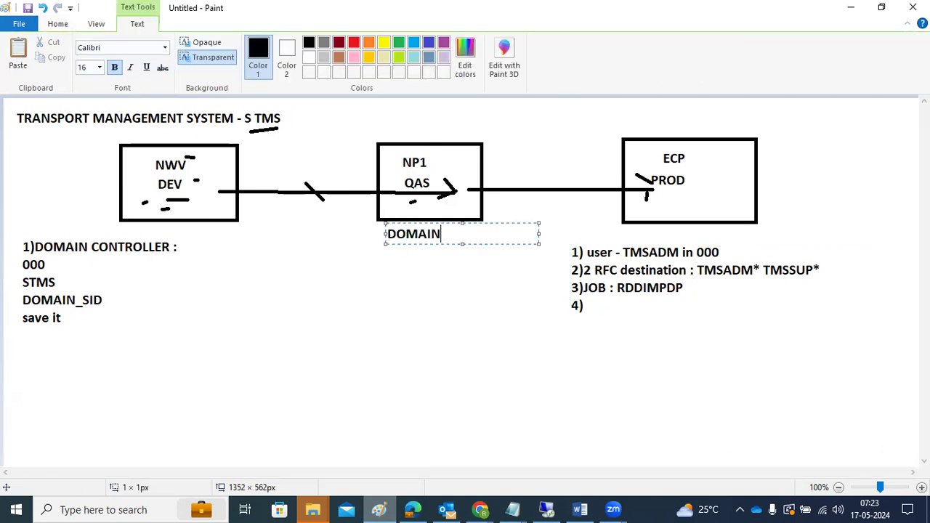
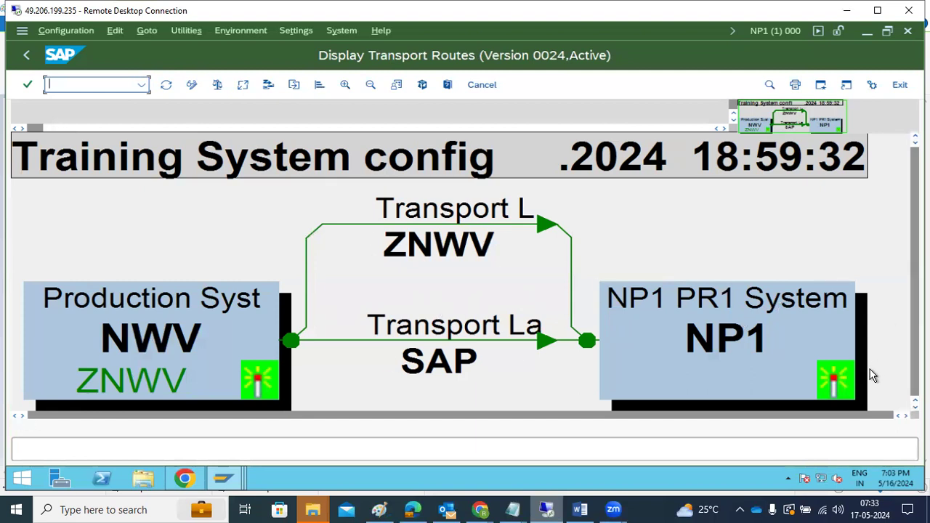
Step: Zoom out of the transport routes diagram and return to the NP1 STMS overview
click(370, 86)
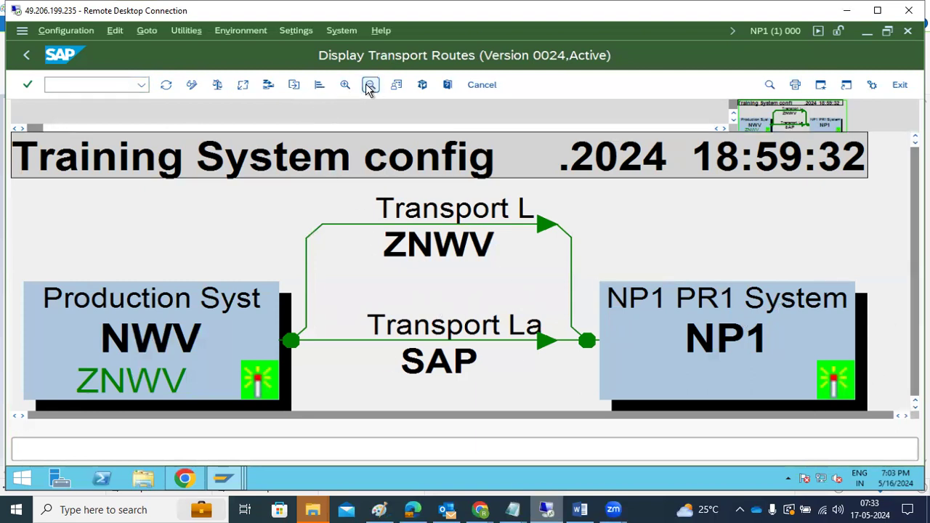
click(51, 89)
click(29, 56)
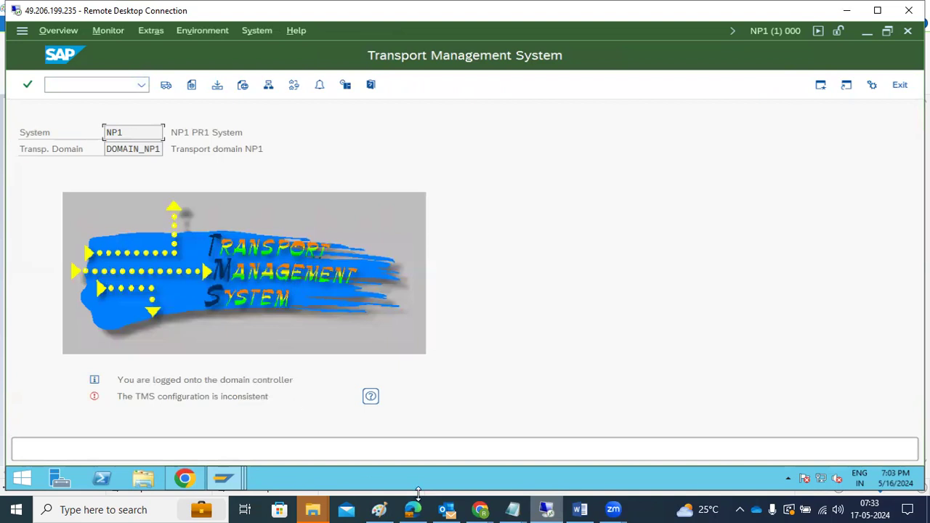
Step: Glance at the Outlook inbox, then bring the Paint diagram back up
click(446, 509)
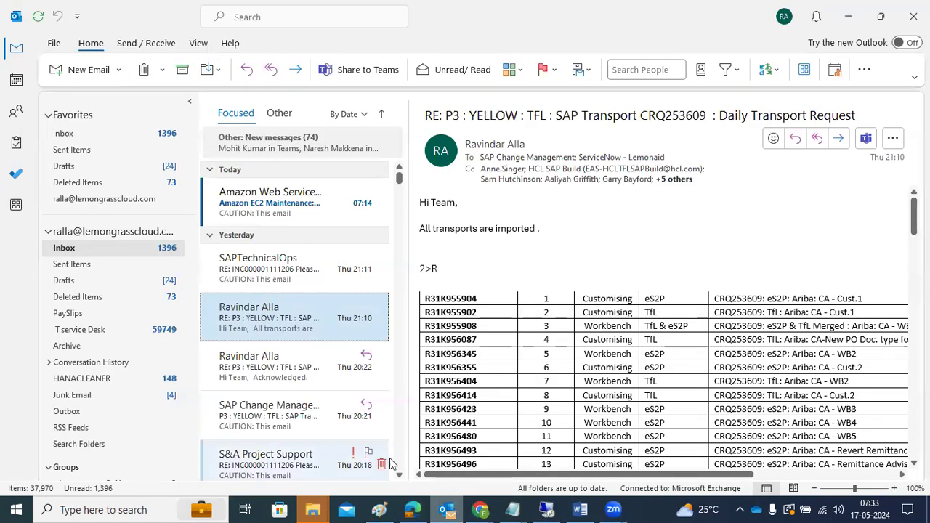
click(447, 509)
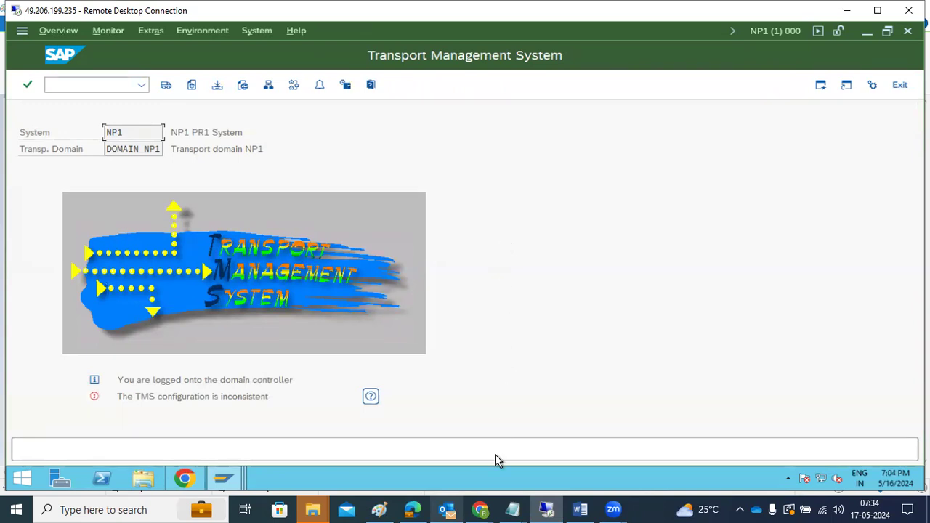
click(379, 509)
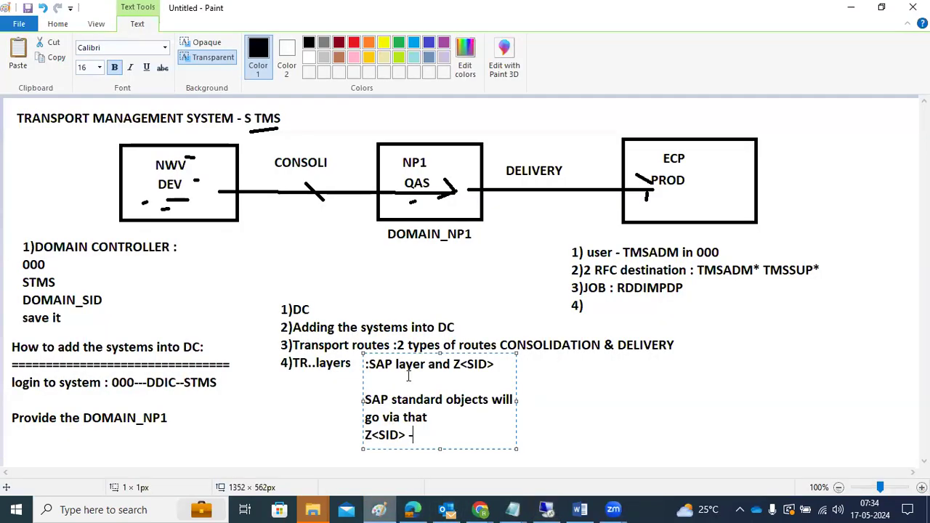
Step: Clear the old diagram and write note '1)Decide which system should be DC' with 'login to 000 STMS', 'DOMAIN_SID', 'save'
click(699, 385)
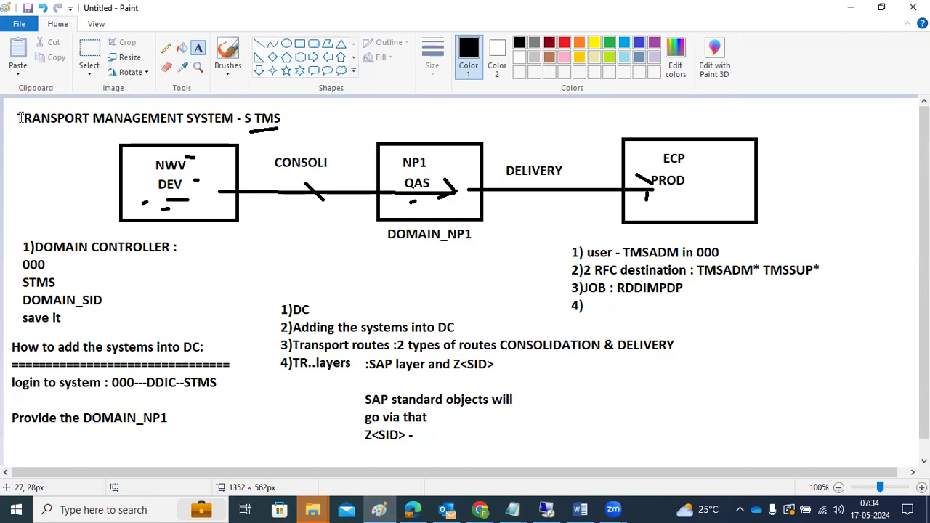
key(ctrl+z)
key(ctrl+z)
key(ctrl+z)
key(ctrl+z)
key(ctrl+z)
key(ctrl+z)
key(ctrl+z)
key(ctrl+z)
key(ctrl+z)
key(ctrl+z)
key(ctrl+z)
key(ctrl+z)
key(ctrl+z)
key(ctrl+z)
key(ctrl+z)
key(ctrl+z)
key(ctrl+z)
key(ctrl+z)
key(ctrl+z)
key(ctrl+z)
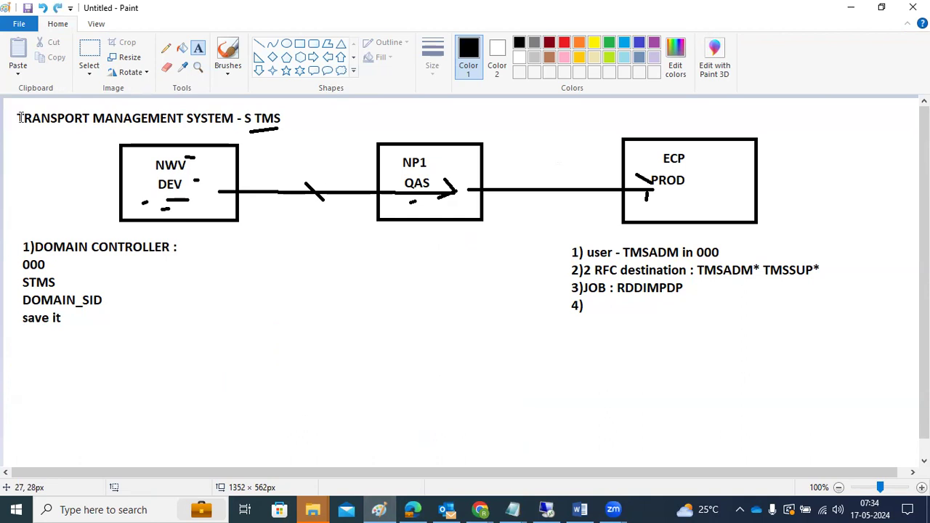
drag(17, 113, 902, 455)
text(1))
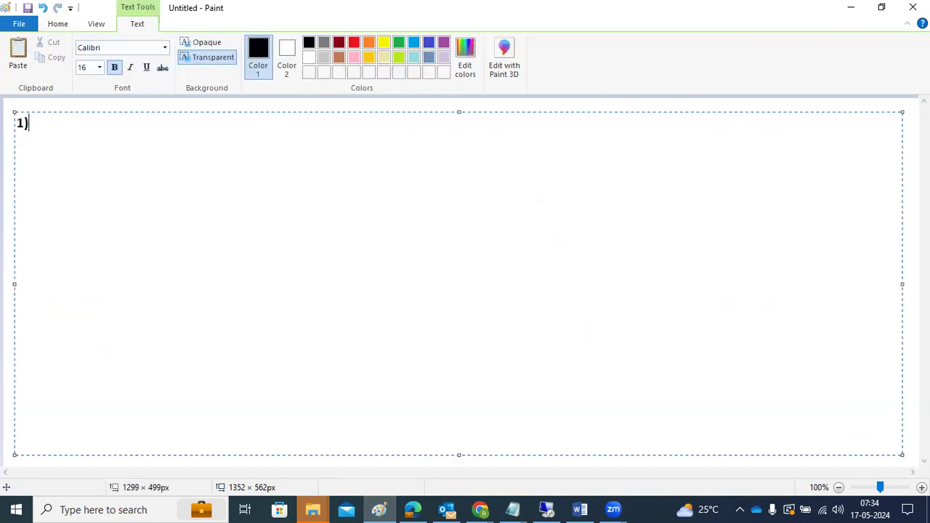
text(Decide wh)
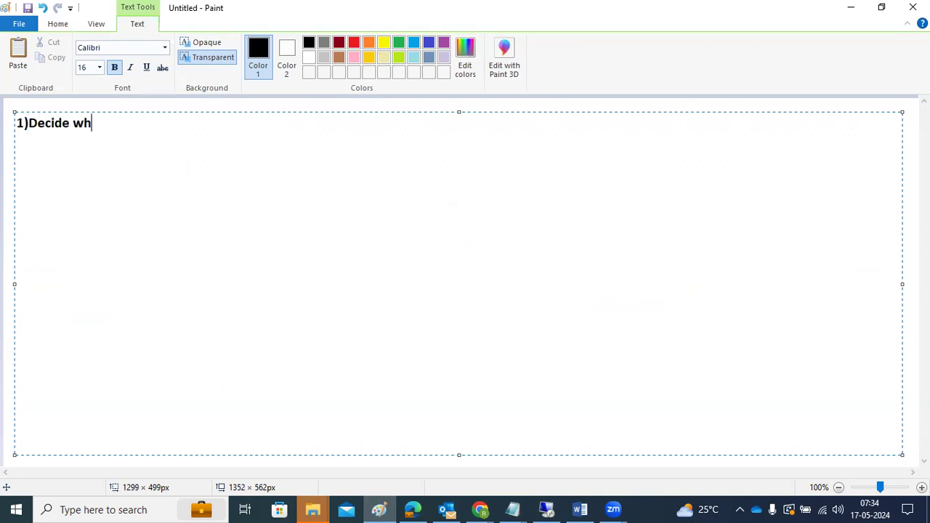
text(ich system sh)
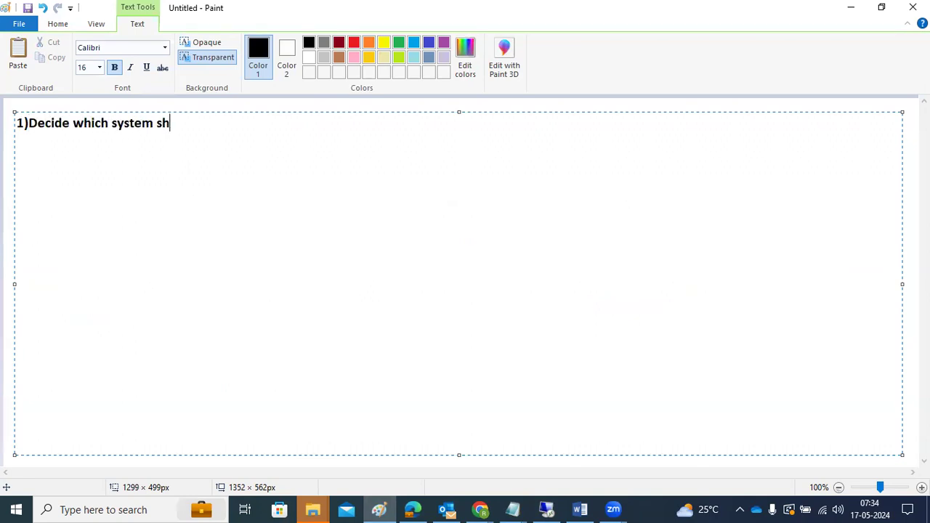
text(ould be DC :)
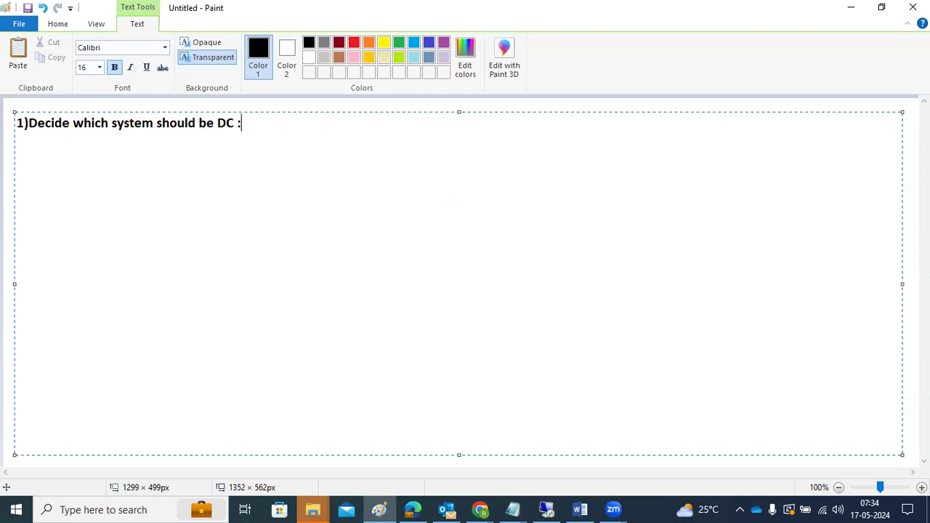
key(Return)
key(Return)
text(login to 000 STMS)
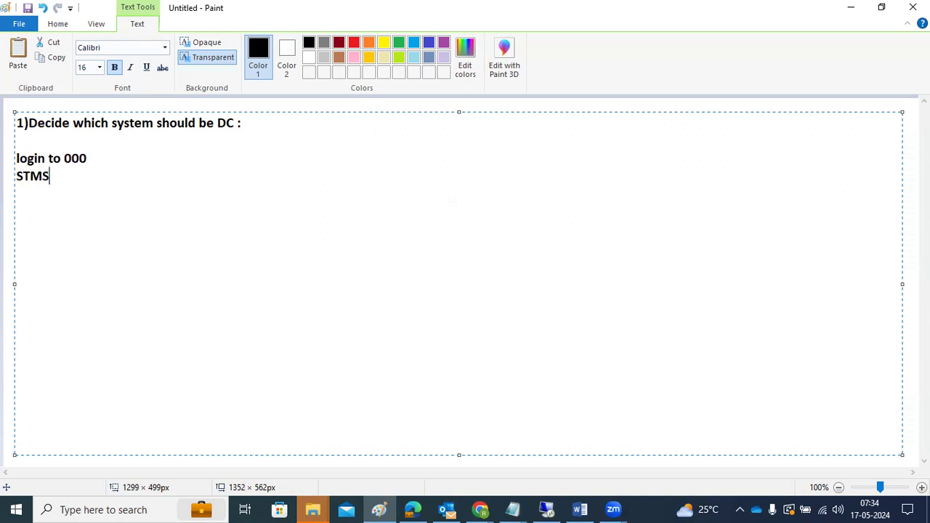
key(Return)
text(DOMAIN_SID)
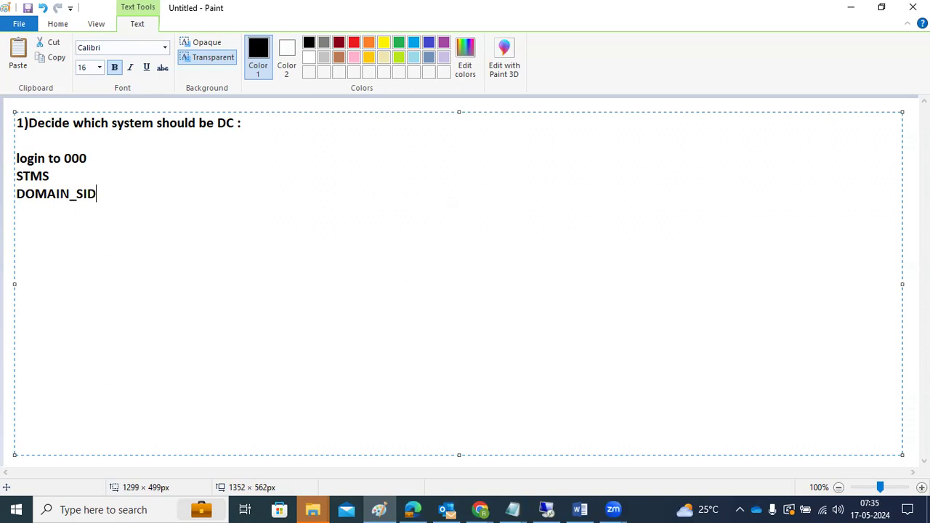
key(Return)
text(save)
key(Return)
key(Return)
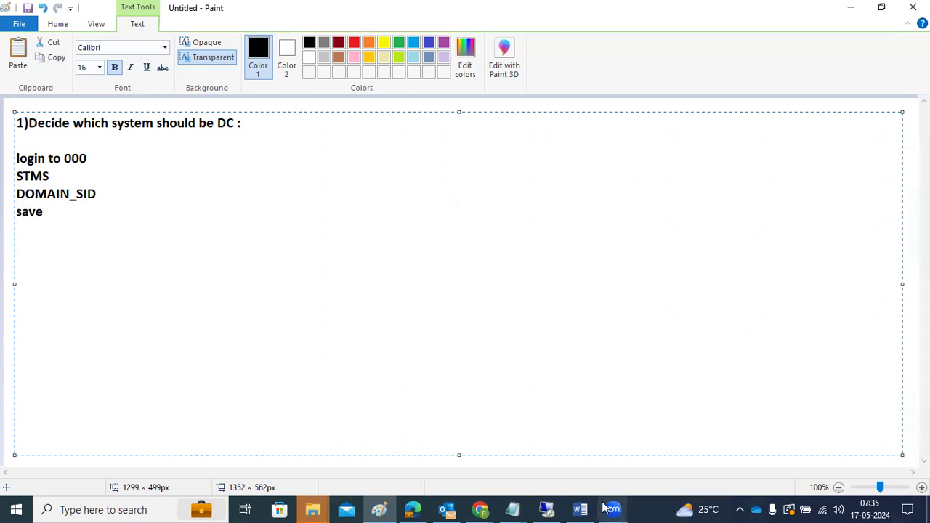
Step: Back in SAP, rerun transaction /nstms
click(552, 506)
text(/nstms)
key(Return)
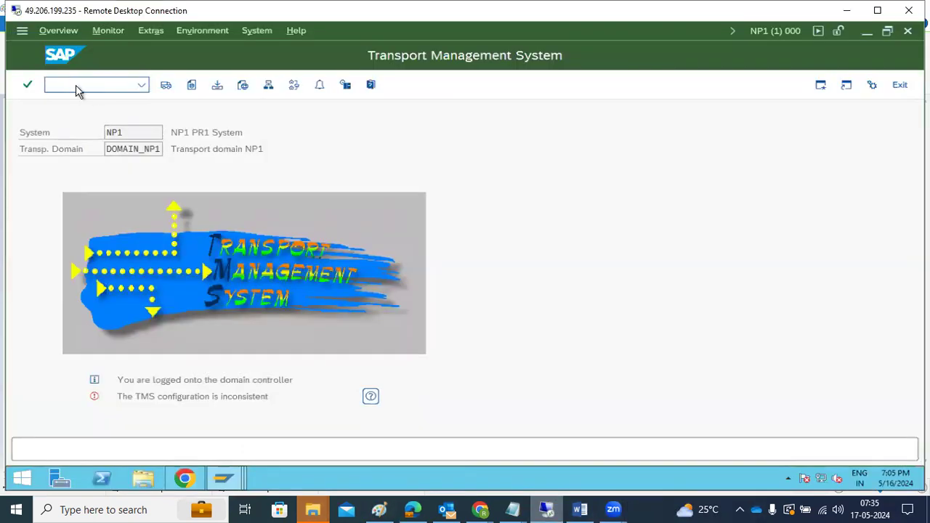
Step: Open SM59 and review the generated TMSADM/TMSSUP destinations under ABAP Connections
text(/nsm59)
key(Return)
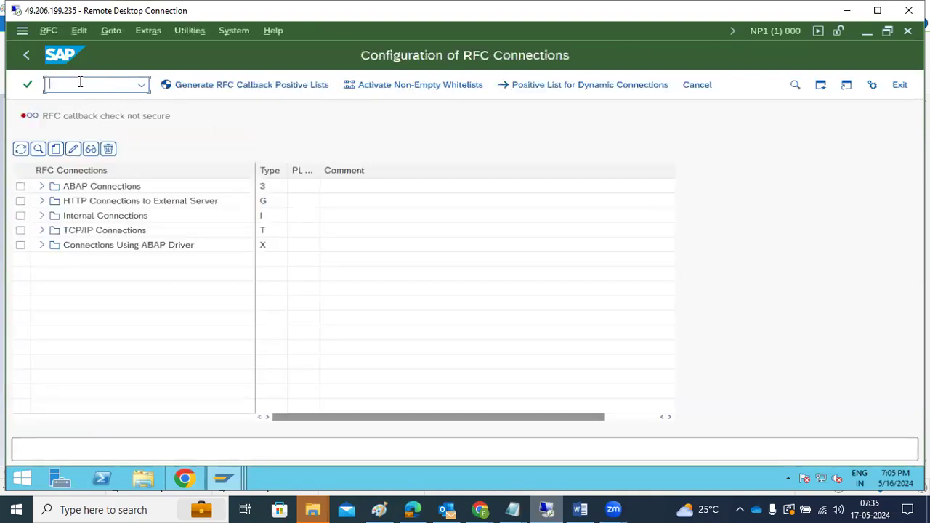
click(42, 186)
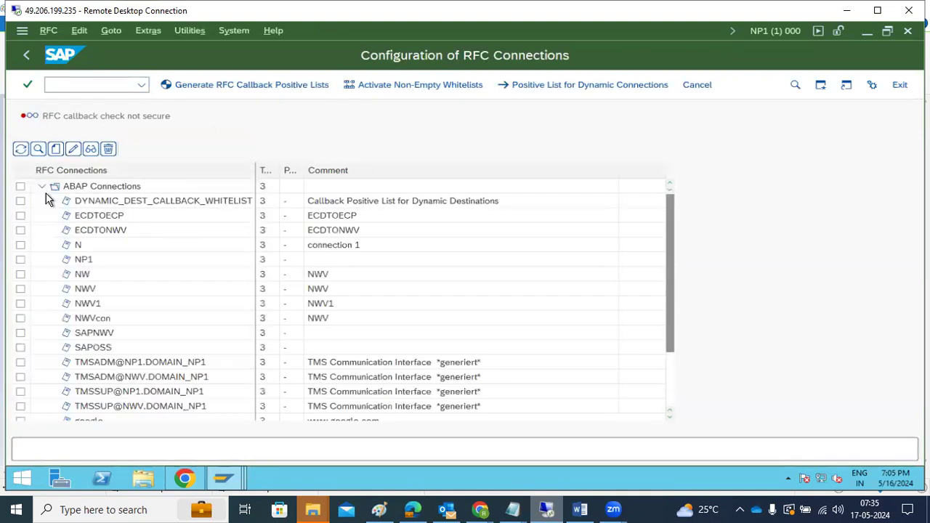
click(123, 377)
scroll(123, 376, down, 2)
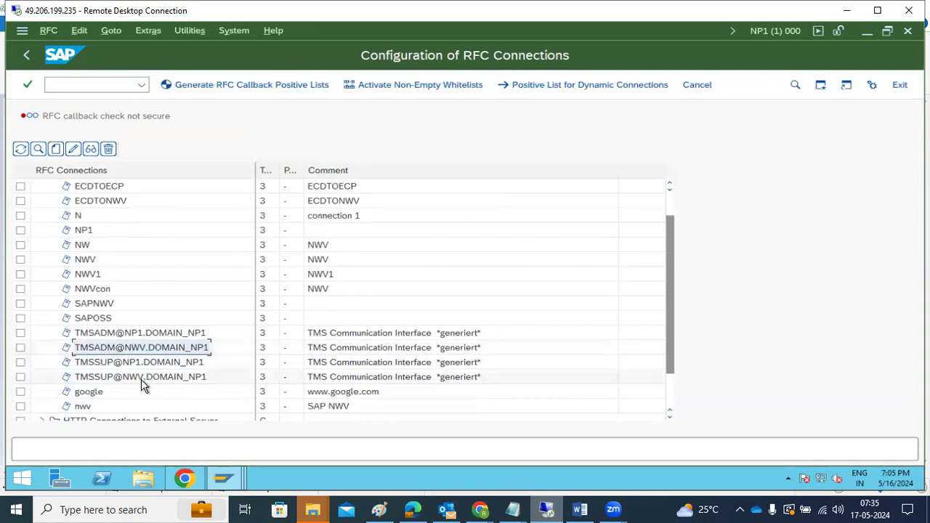
click(141, 378)
click(134, 362)
click(138, 334)
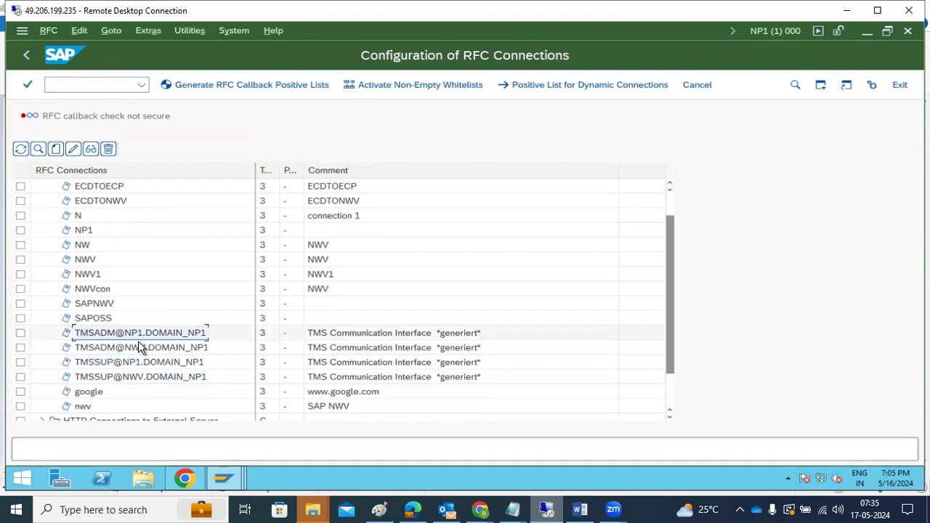
double_click(138, 341)
click(258, 89)
click(25, 55)
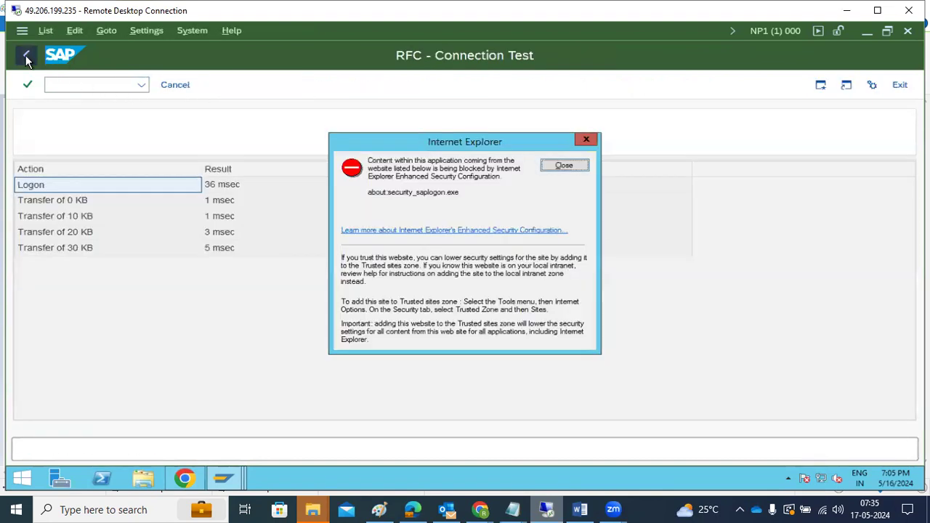
click(580, 168)
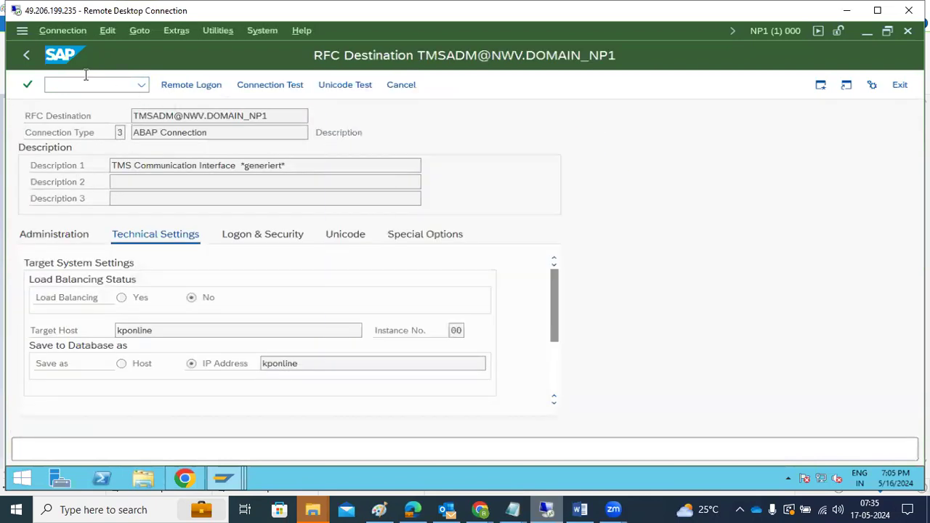
click(26, 56)
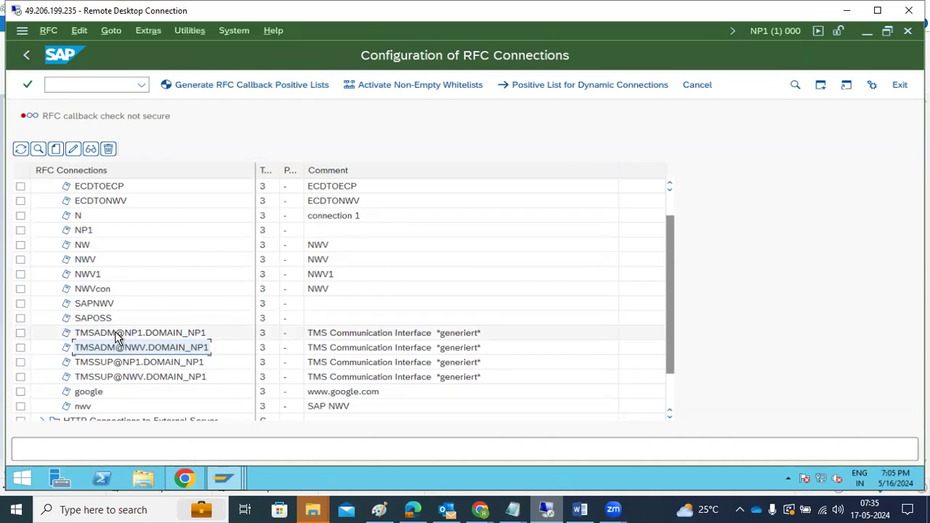
click(109, 364)
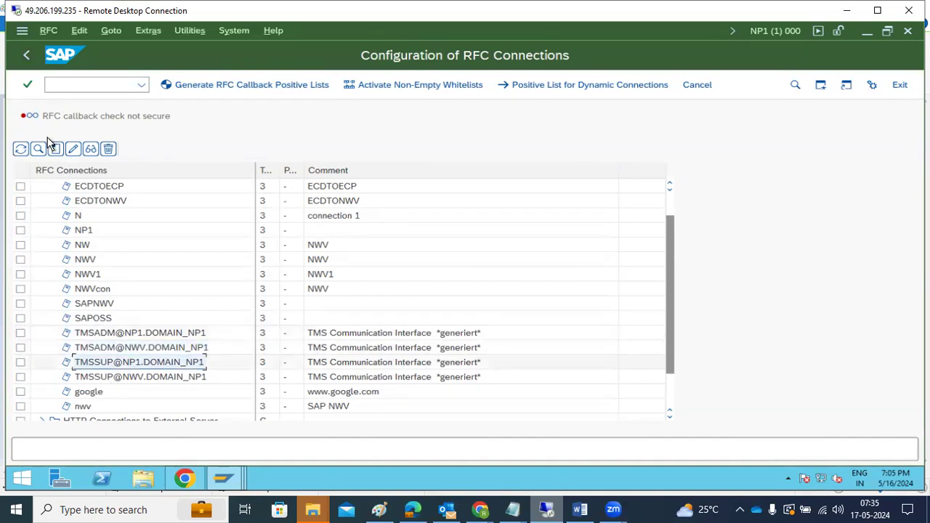
click(24, 56)
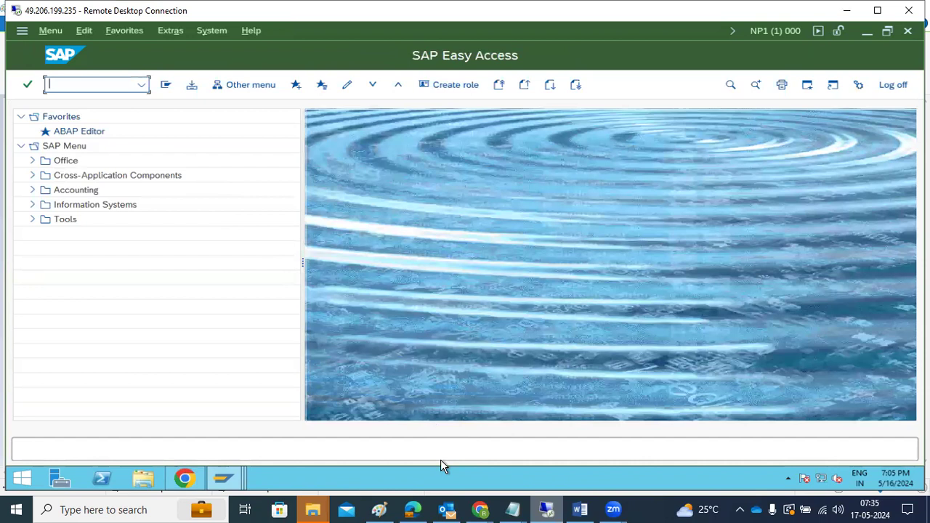
click(378, 509)
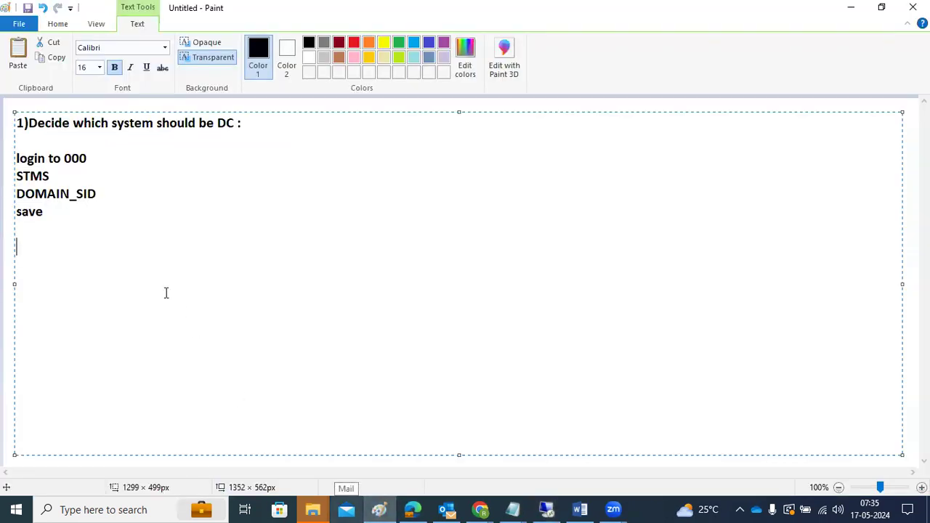
Step: Add the heading '2)How to add the systems into DC -' below the step-1 notes
text(2)How to )
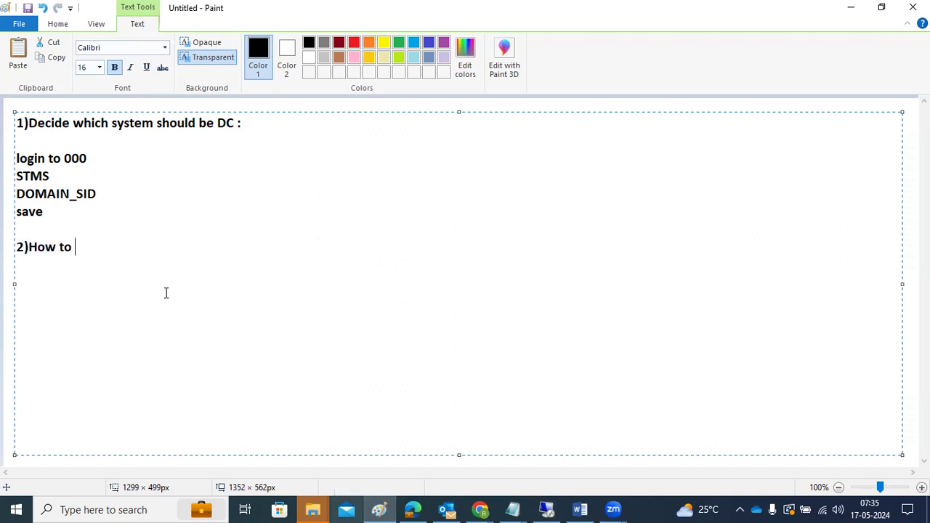
text(add the systems)
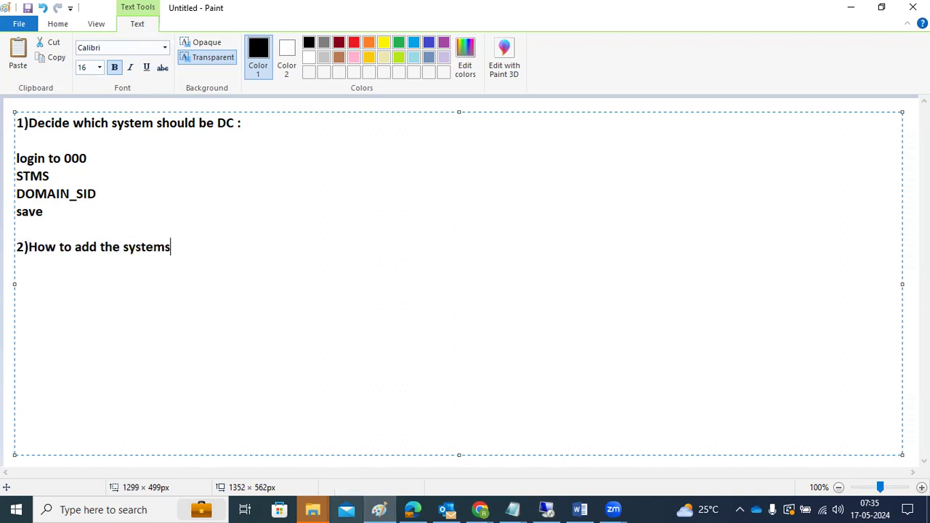
text( into DC -)
key(Return)
key(Return)
drag(45, 211, 16, 174)
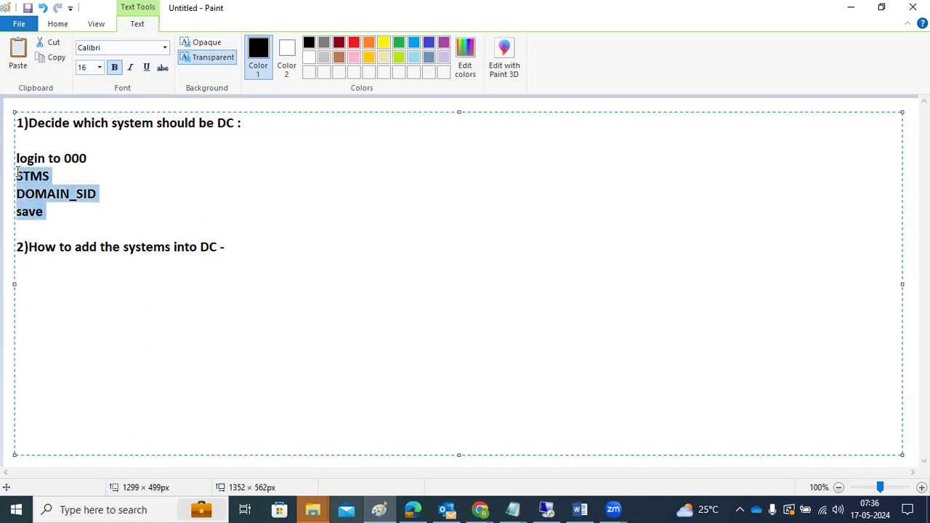
click(45, 211)
drag(97, 194, 77, 193)
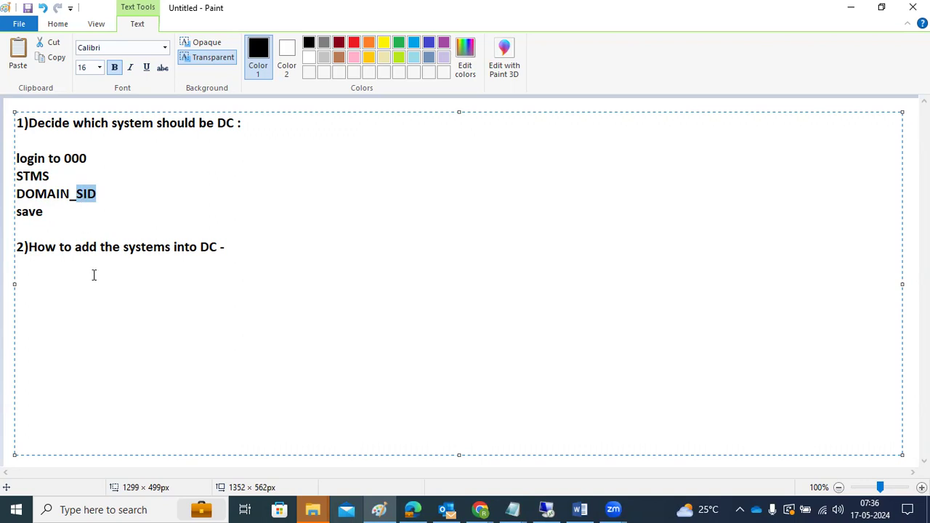
Step: Add the heading '3)Trnasport routes' beneath step 2, then return to SAP
click(291, 250)
key(Return)
key(Return)
key(Return)
text(3)Trnasport routes)
click(546, 509)
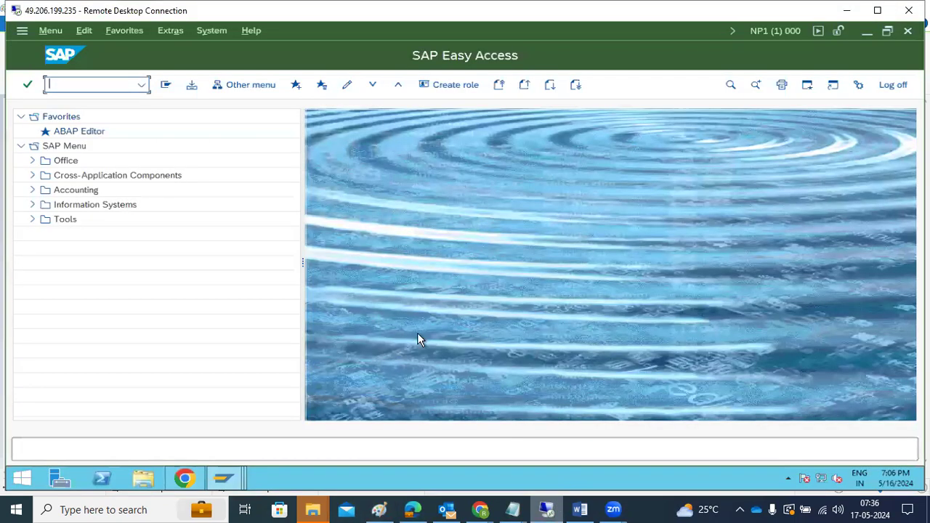
Step: Open the STMS transport routes editor and check the Configuration menu in display mode
text(stms)
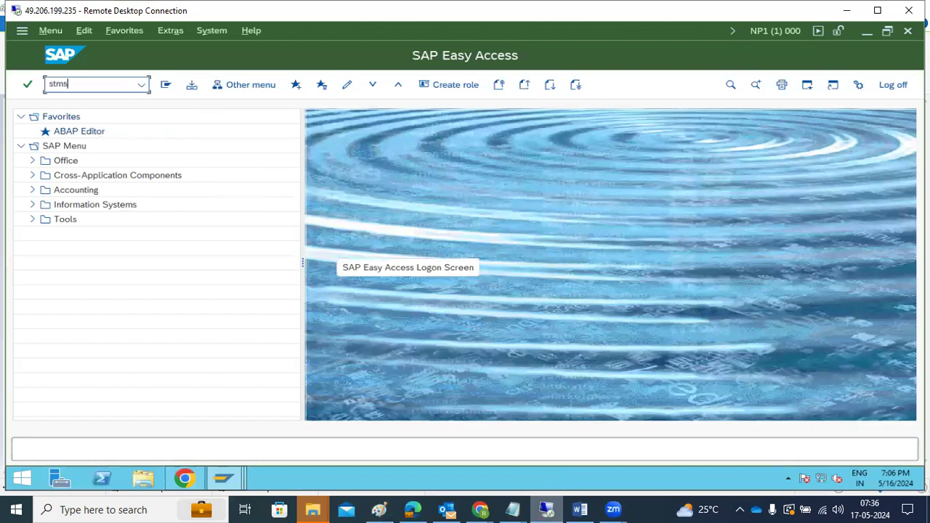
key(Return)
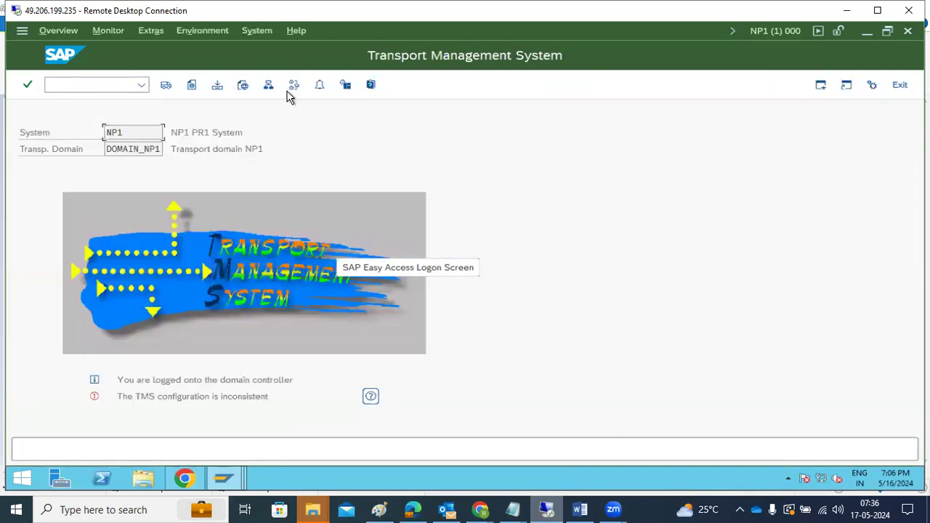
click(294, 87)
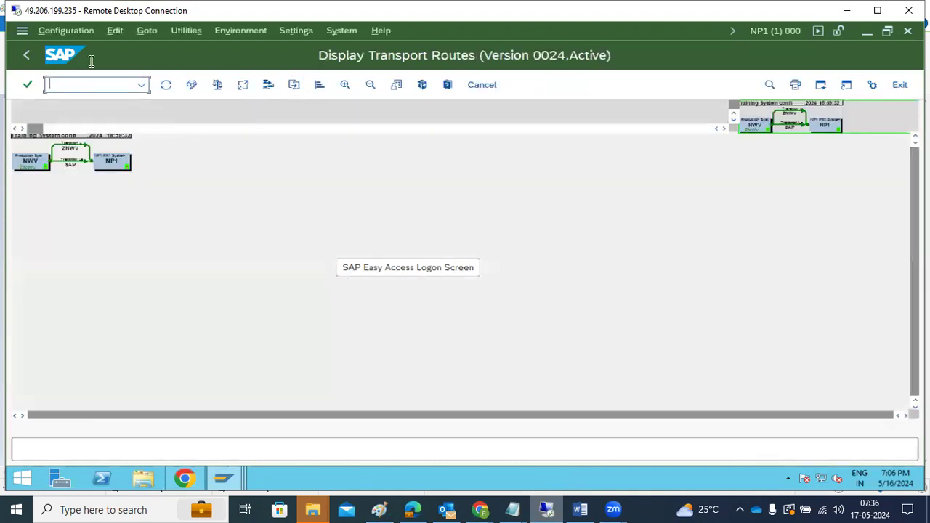
click(50, 30)
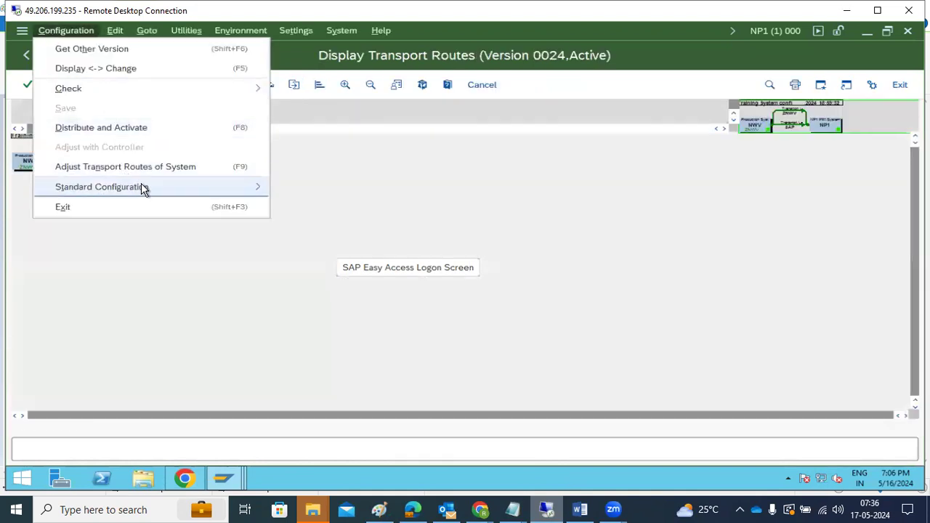
mouse_move(210, 194)
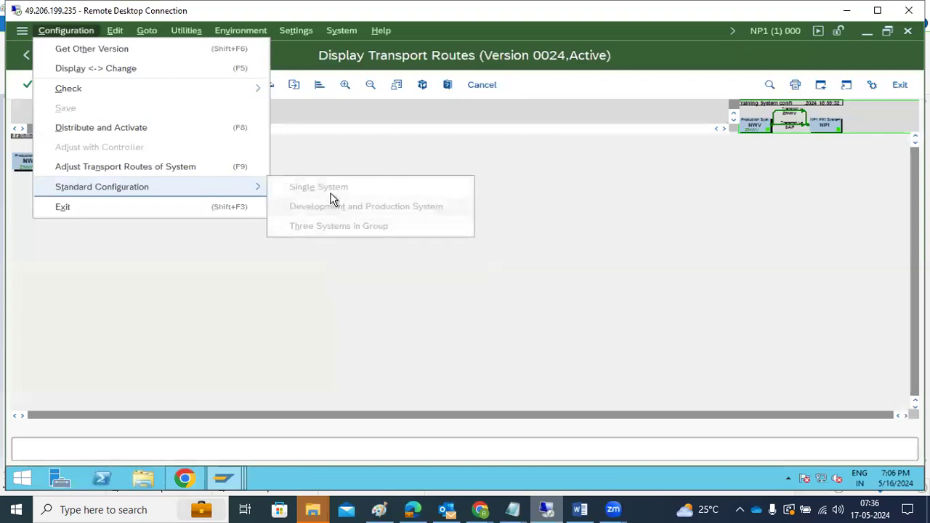
click(311, 310)
Step: In change mode, apply the standard Development and Production configuration with NWV and NP1
click(193, 84)
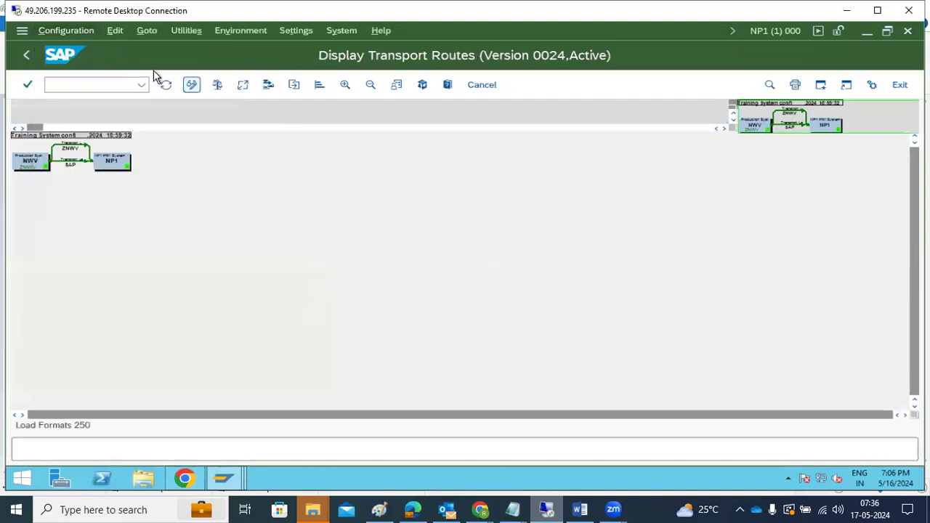
click(65, 30)
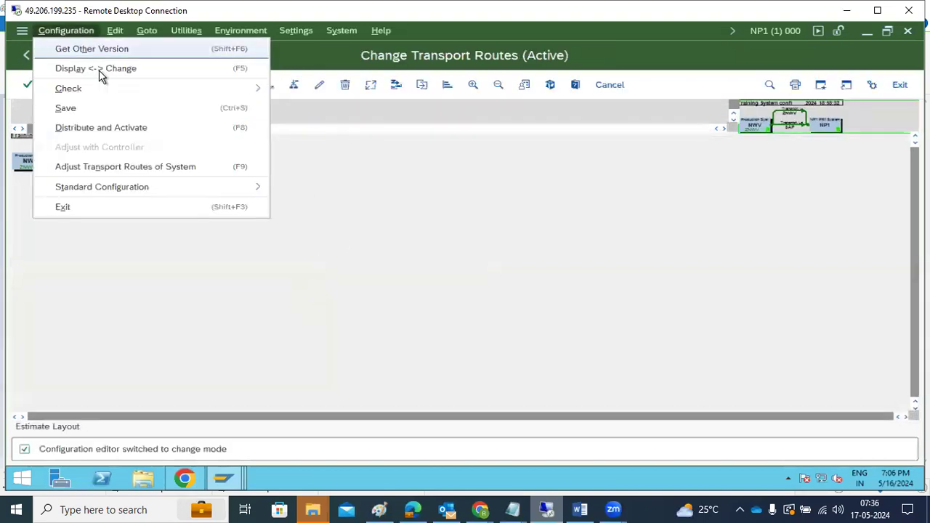
mouse_move(238, 191)
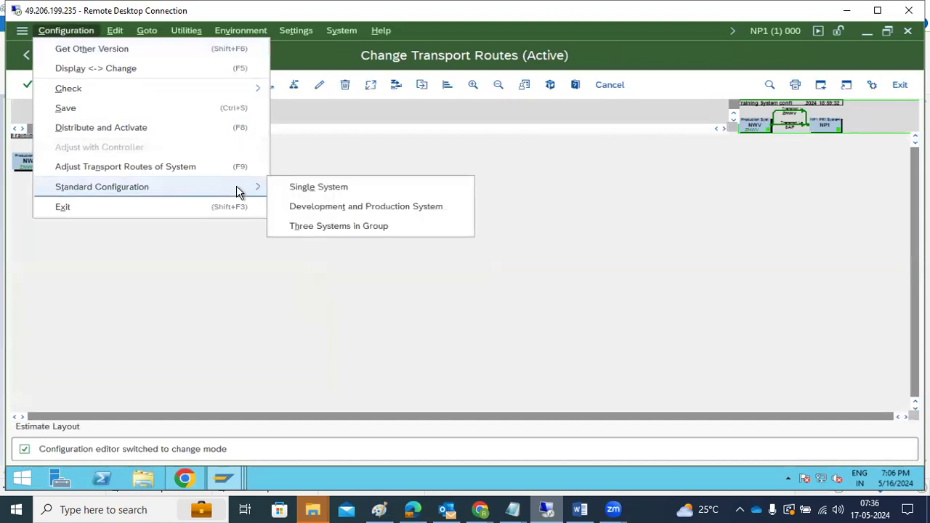
click(330, 210)
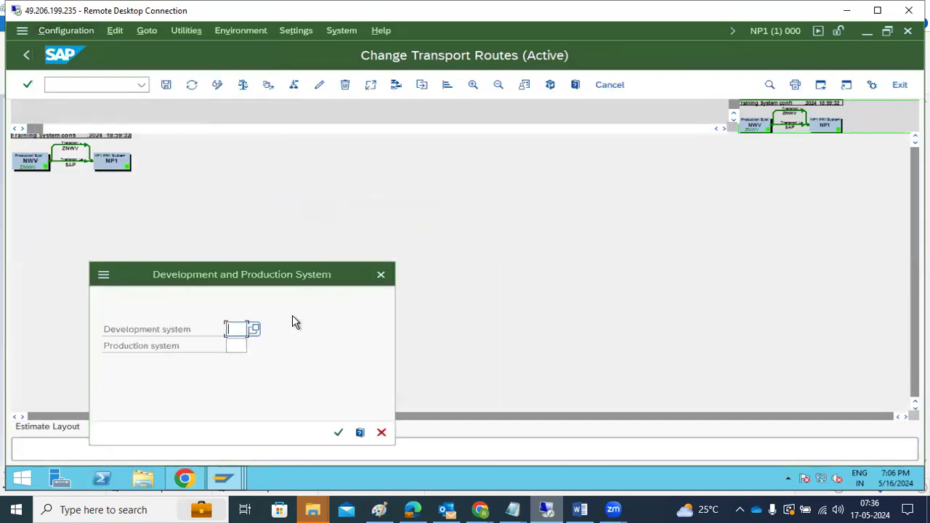
text(NWV)
key(Tab)
text(NP1)
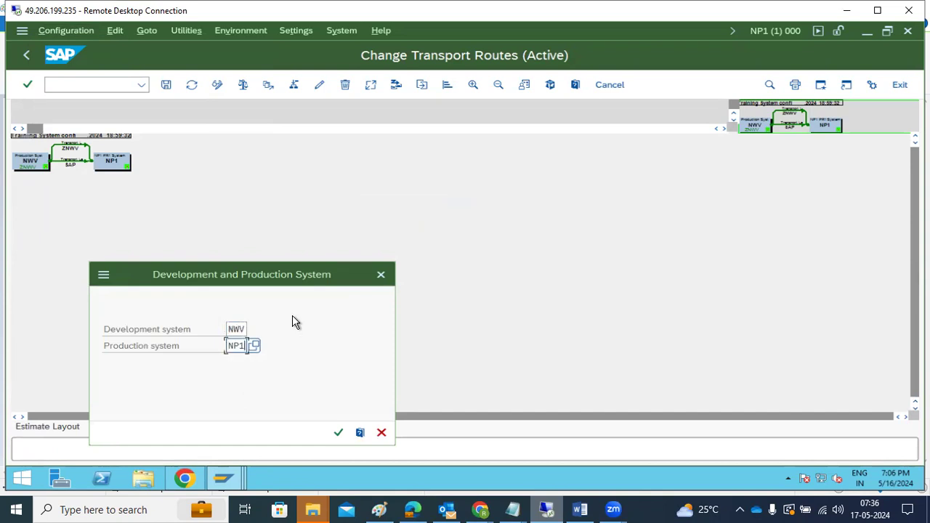
key(Return)
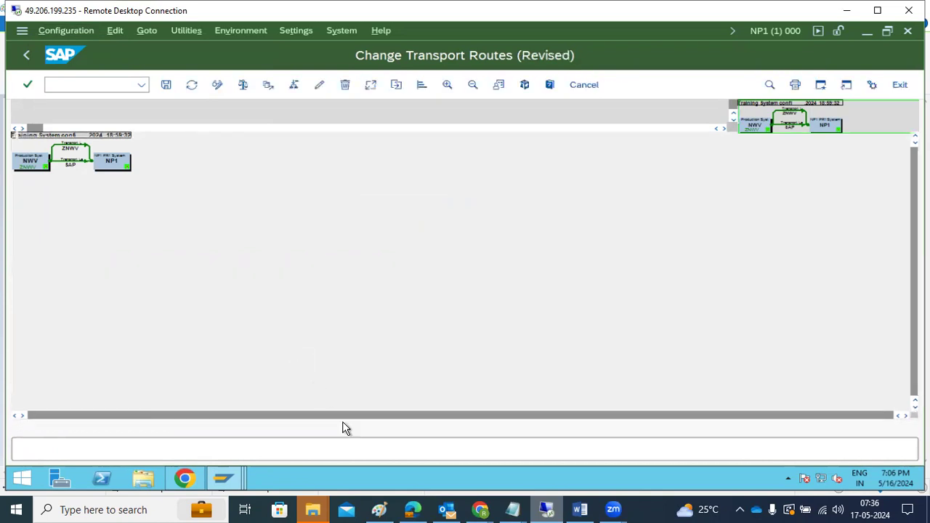
Step: Save, distribute and activate the route configuration, logging on to NWV as user basis
click(167, 85)
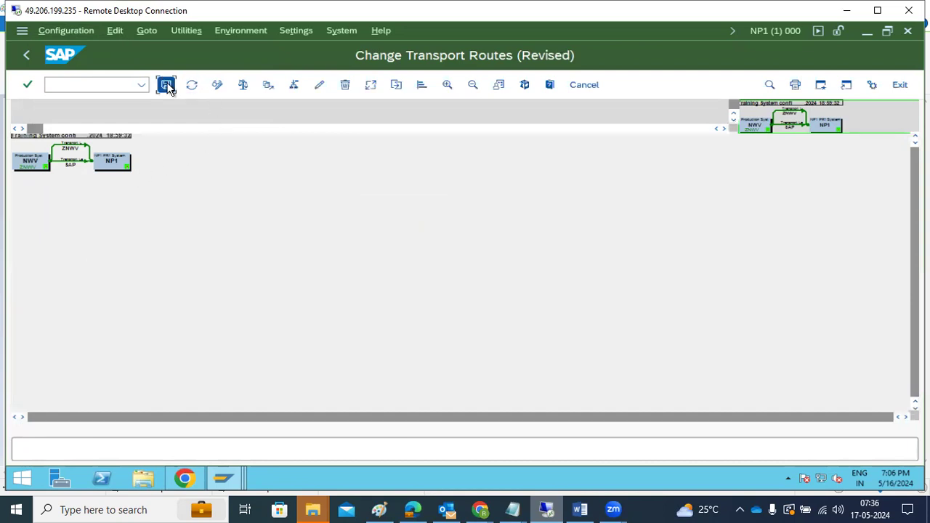
click(257, 452)
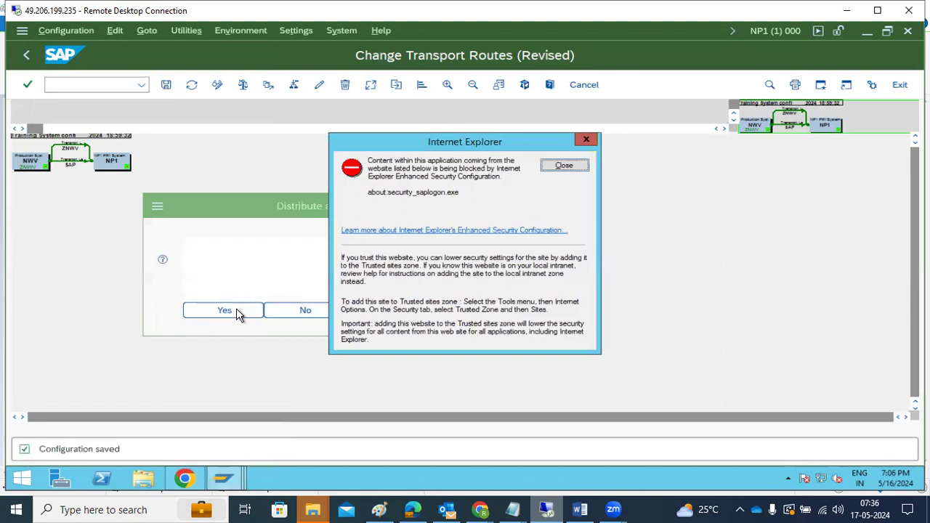
click(240, 312)
click(564, 166)
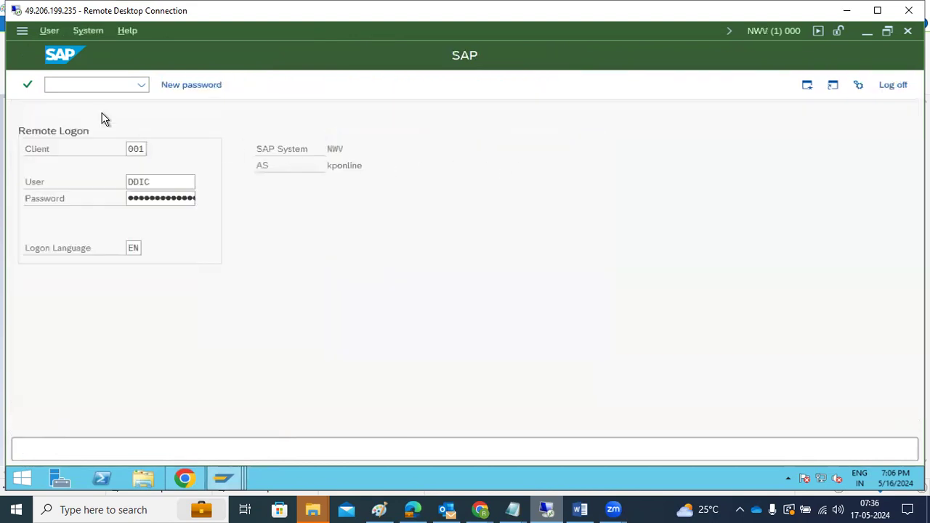
click(160, 182)
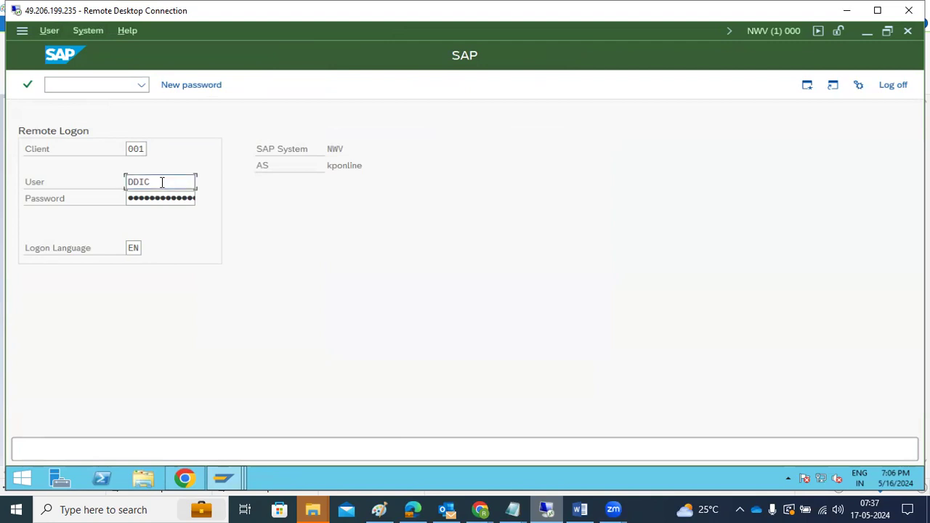
double_click(160, 182)
text(basis)
key(Tab)
text(●●●●●●●●●●)
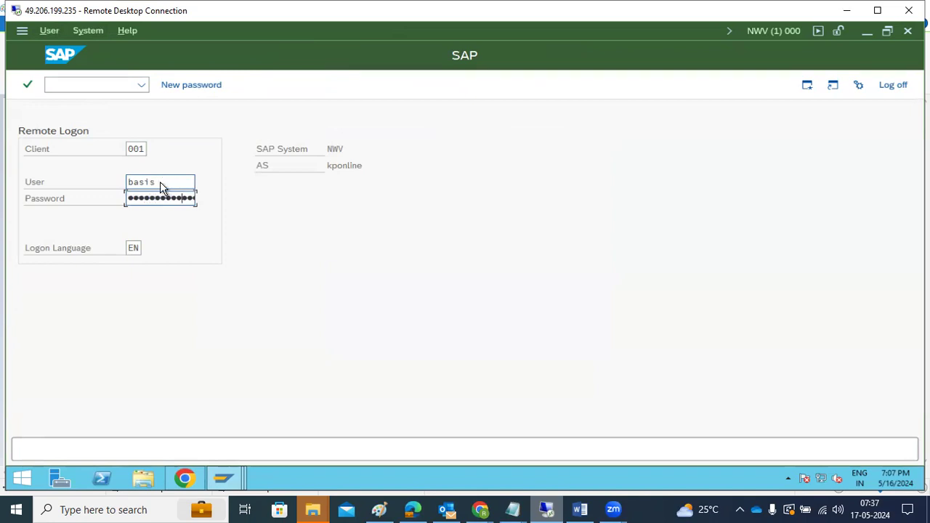
key(Return)
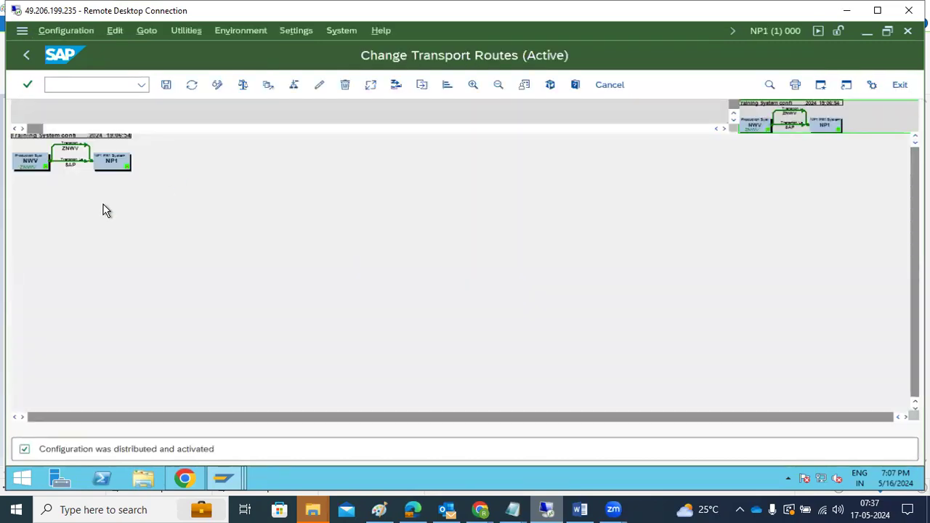
Step: Enlarge the route diagram, return to the STMS overview, and commit the Paint notes text
click(473, 84)
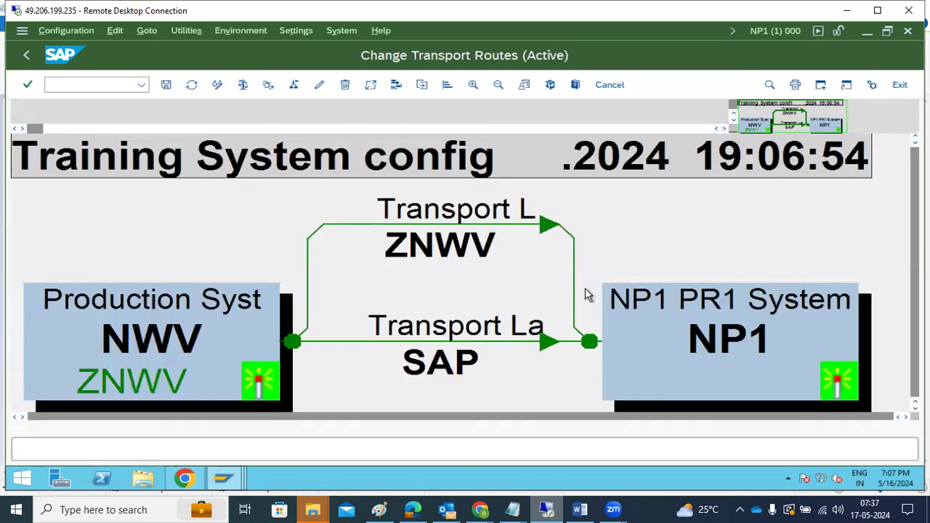
click(23, 57)
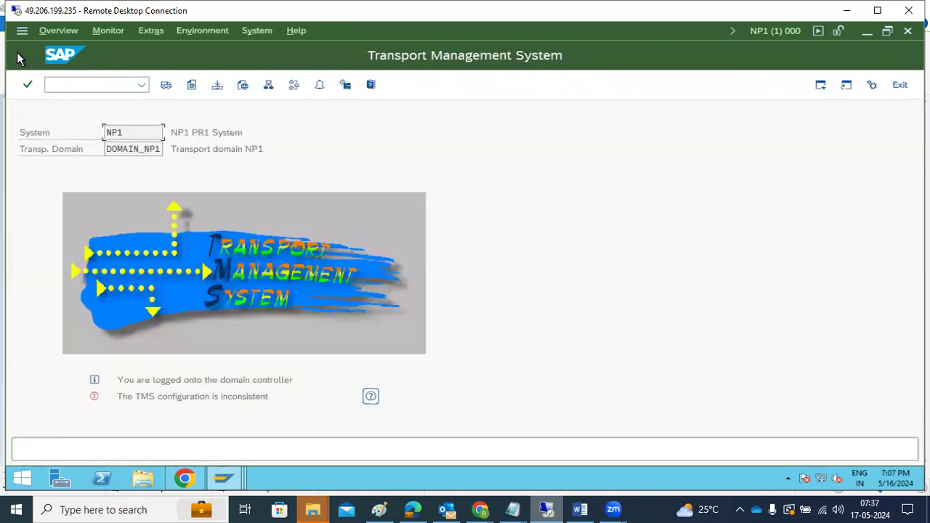
click(379, 509)
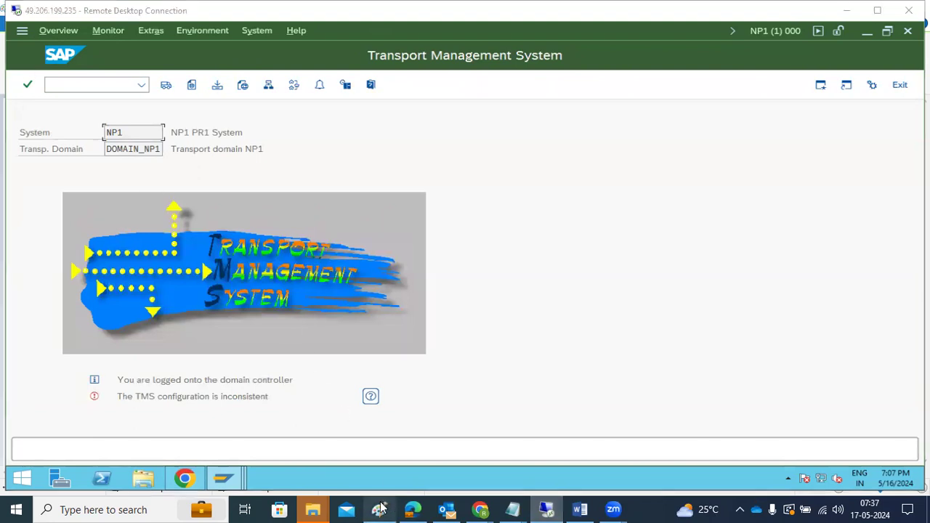
click(11, 174)
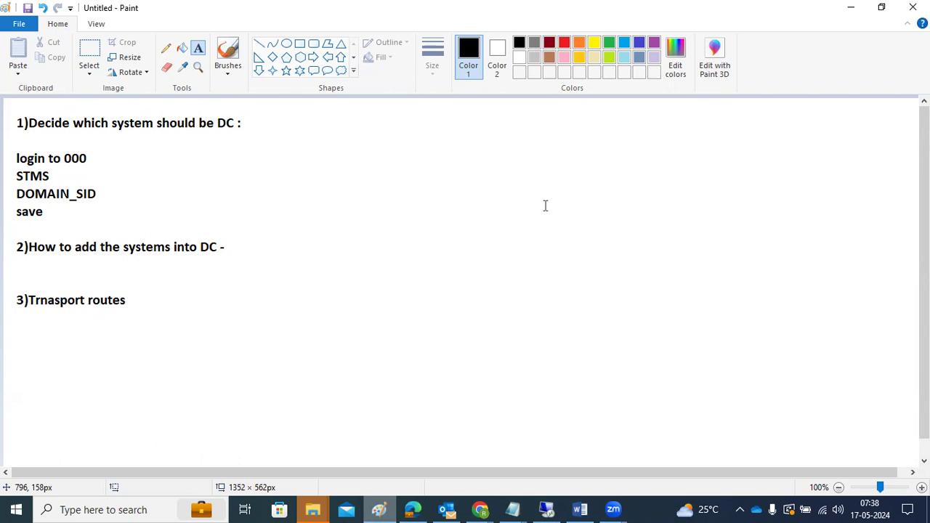
Step: Bring the SAP remote desktop session back to the front
click(546, 509)
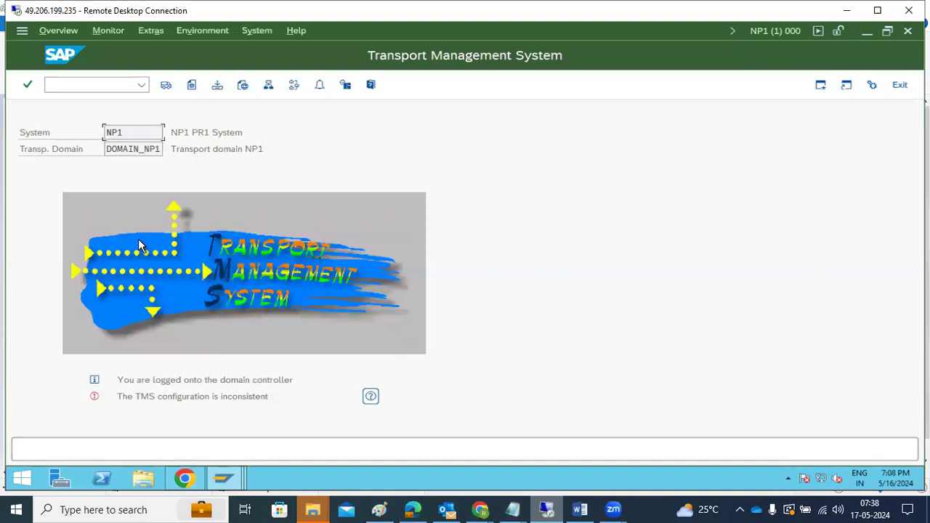
Step: Bring the NWV SAP window forward and restart transaction STMS there
click(224, 478)
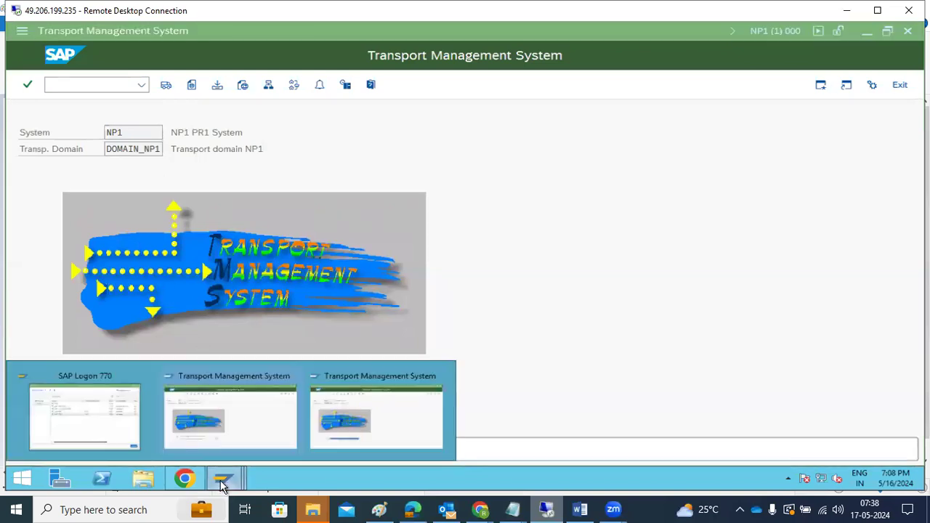
click(369, 407)
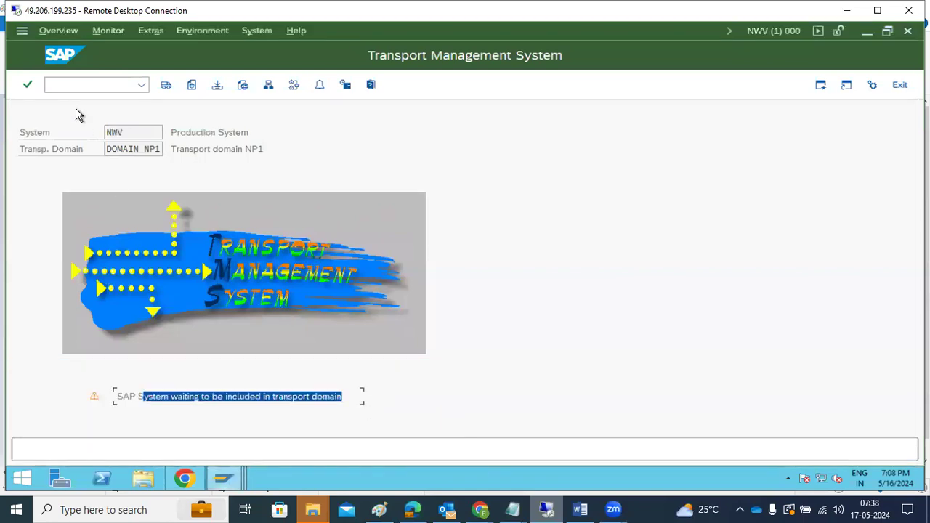
click(73, 87)
text(/)
text(nstms)
key(Return)
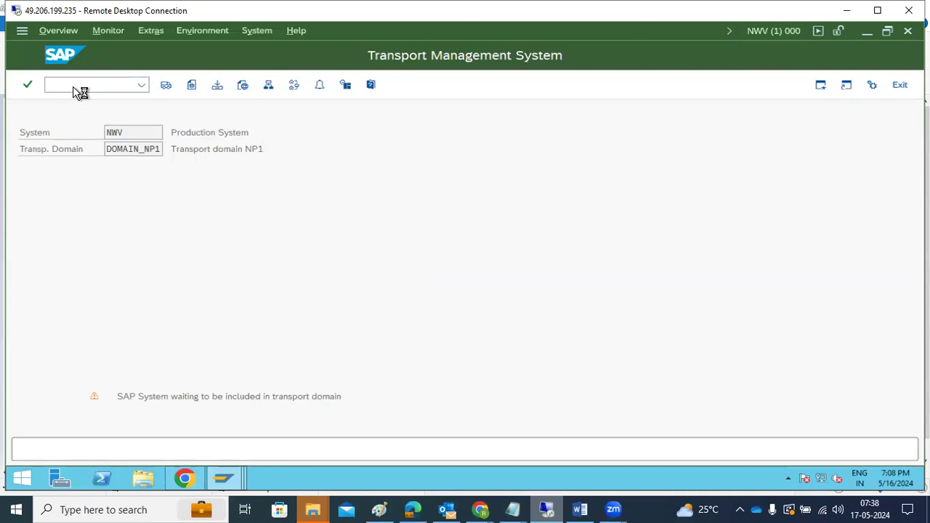
text(tmsadm)
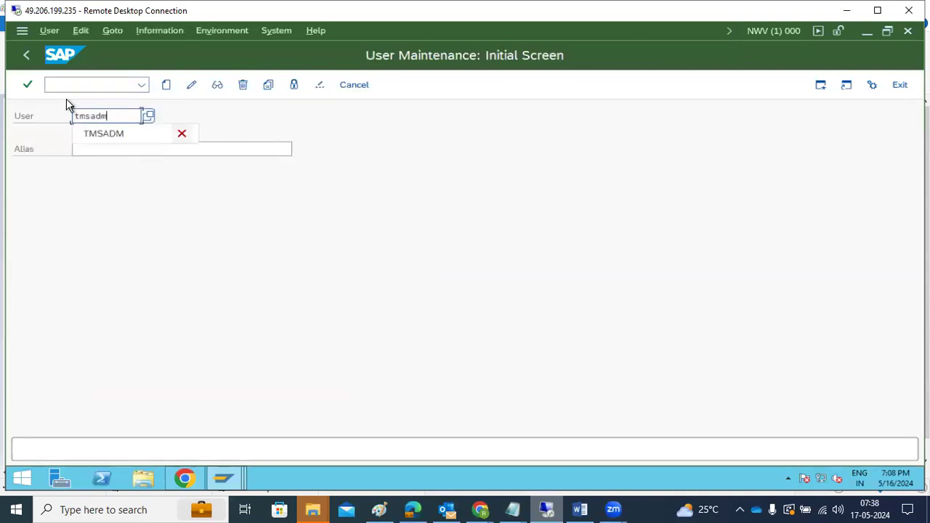
click(72, 82)
click(27, 55)
text(stms)
key(Return)
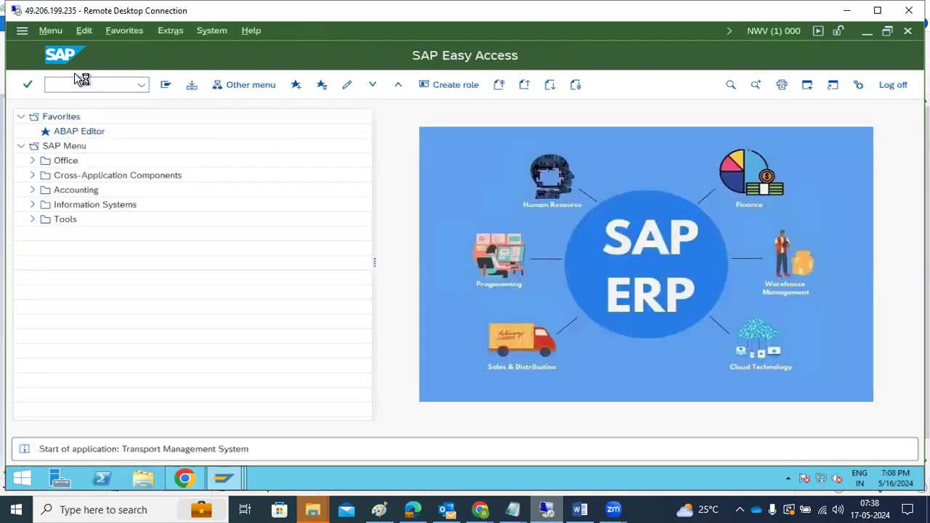
Step: Delete NWV's TMS configuration via Extras and cancel the Include System dialog
click(150, 30)
click(171, 90)
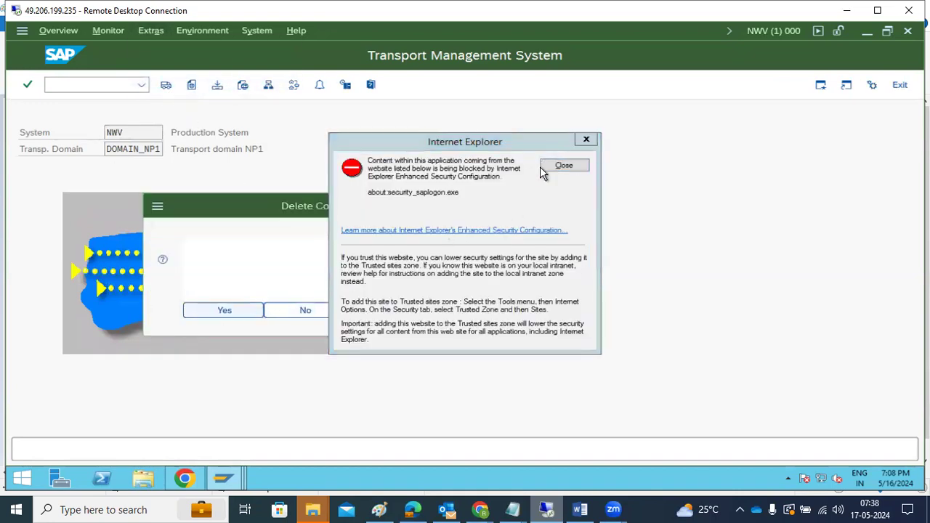
click(541, 167)
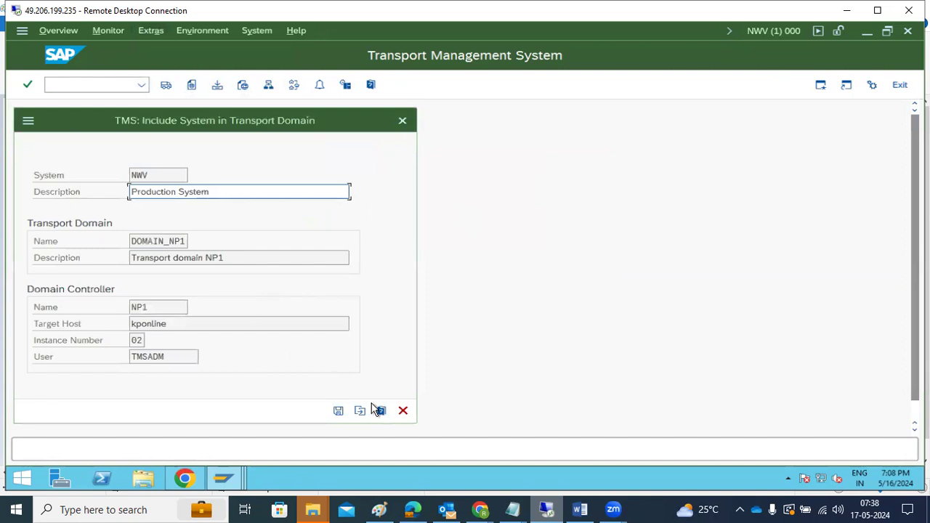
click(403, 410)
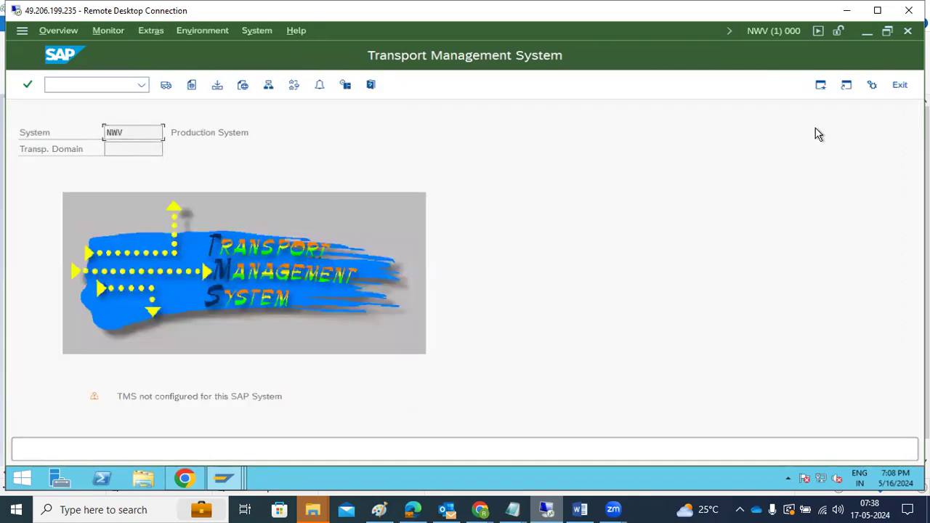
Step: On NP1, delete the TMS configuration and cancel configuring a new transport domain
click(867, 30)
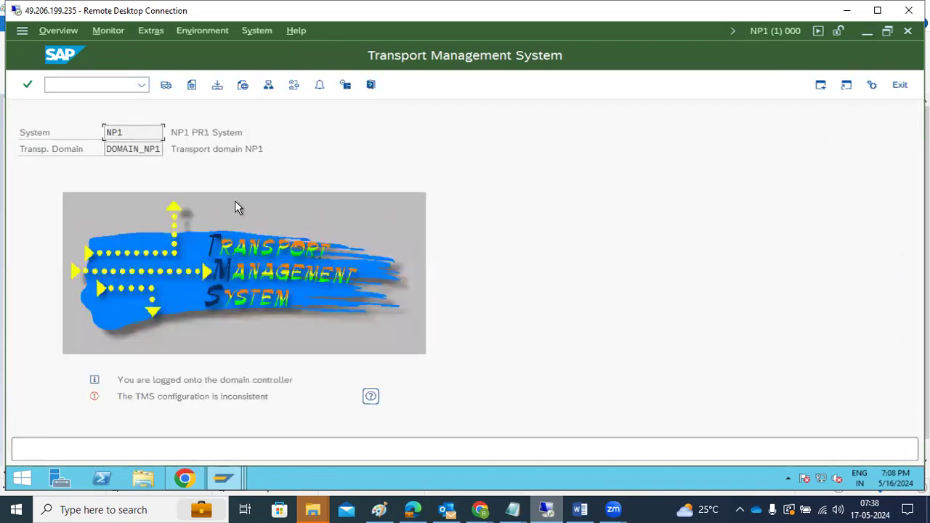
click(152, 31)
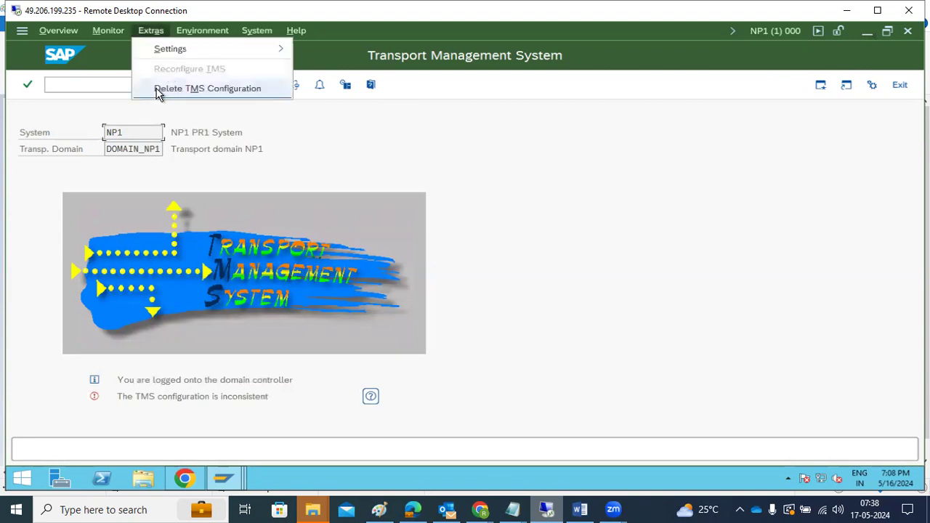
click(158, 88)
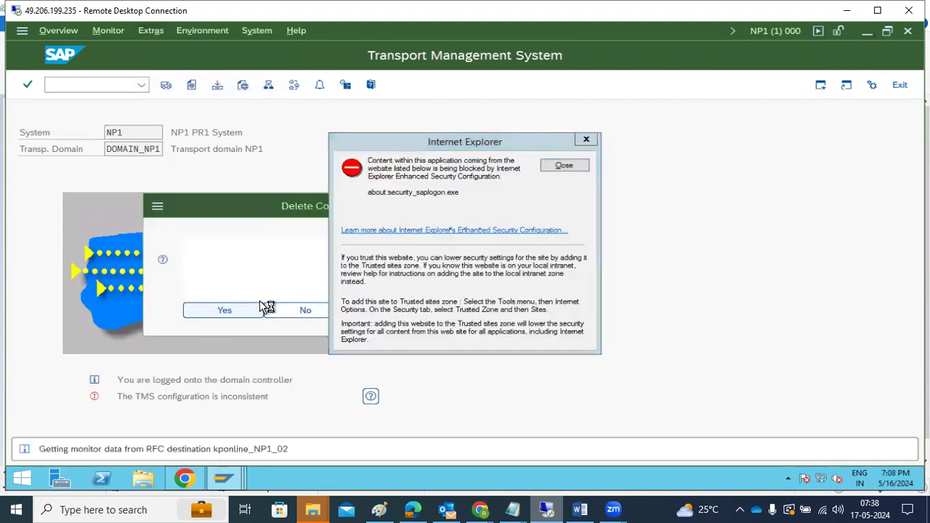
click(263, 308)
click(574, 165)
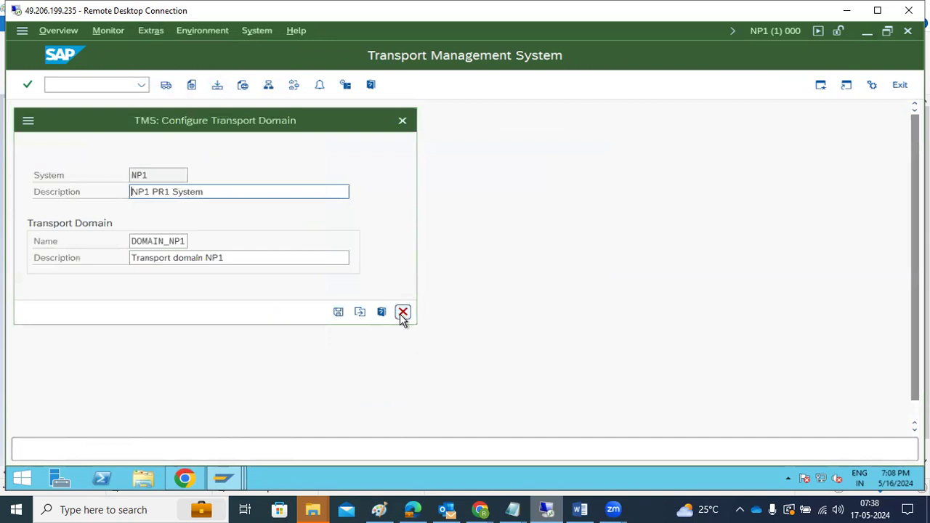
click(403, 313)
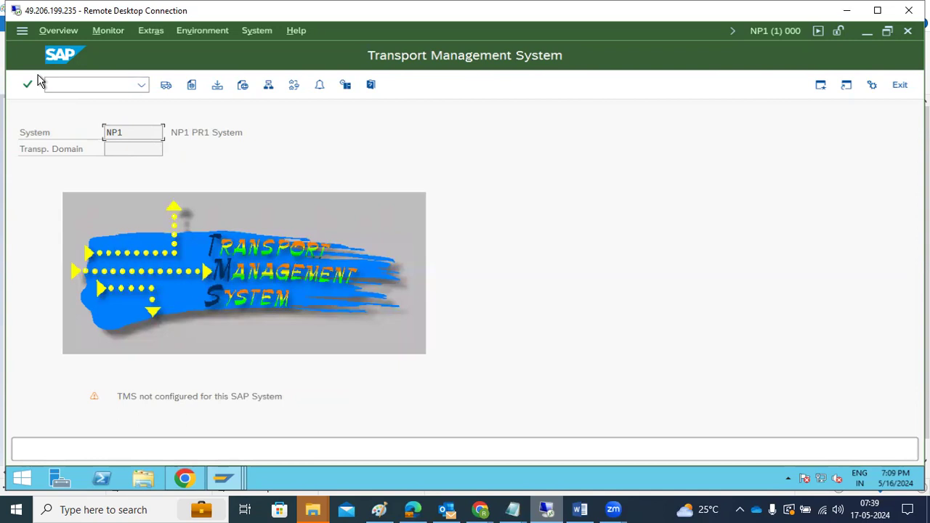
Step: Try the TMS overview and transport routes on NP1, confirming TMS is not configured
click(295, 86)
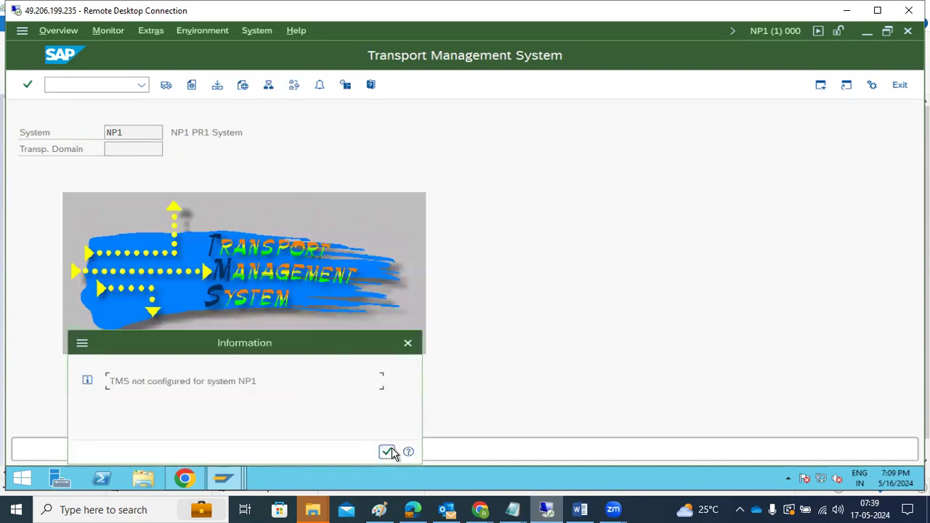
click(388, 451)
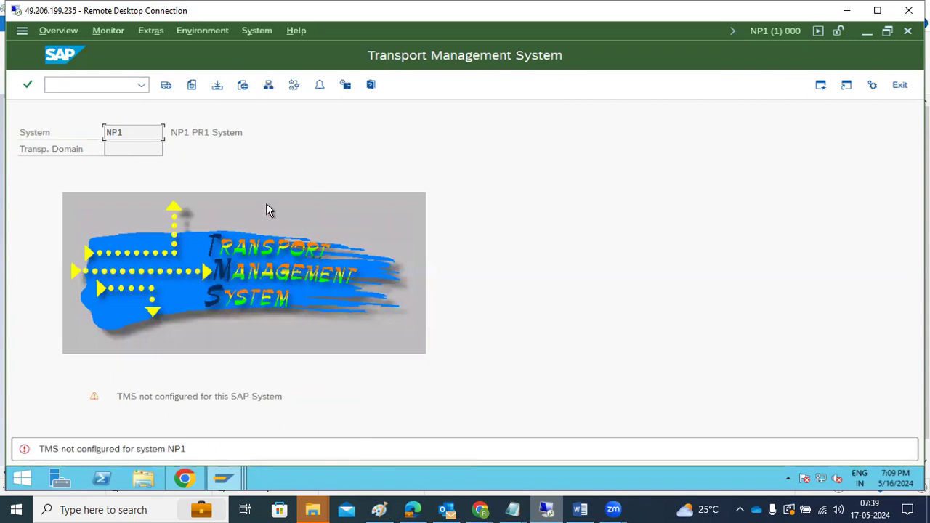
click(296, 86)
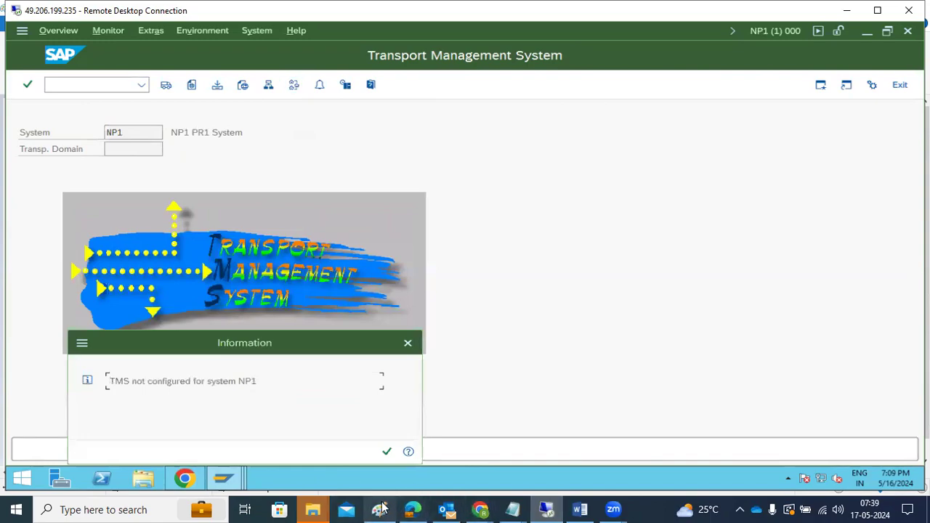
click(379, 510)
Step: Draw three rectangles side by side for the system boxes
click(131, 112)
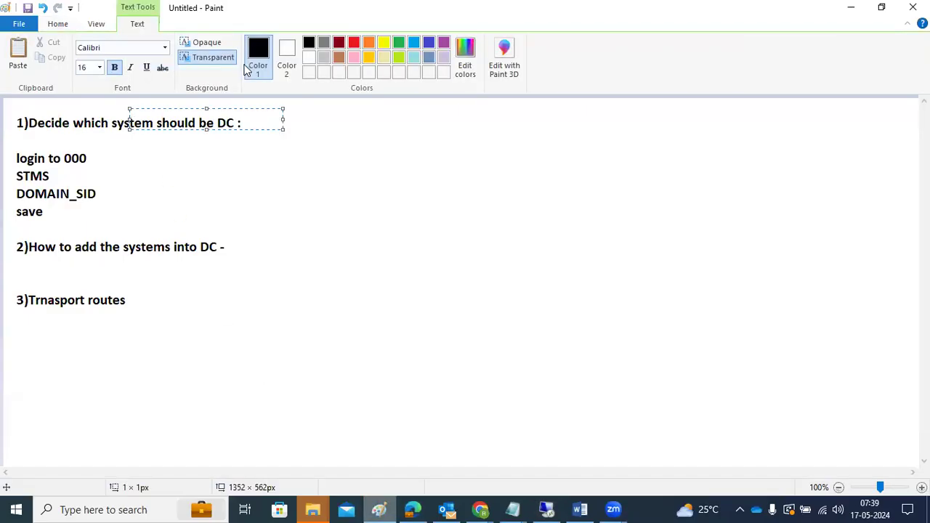
click(51, 26)
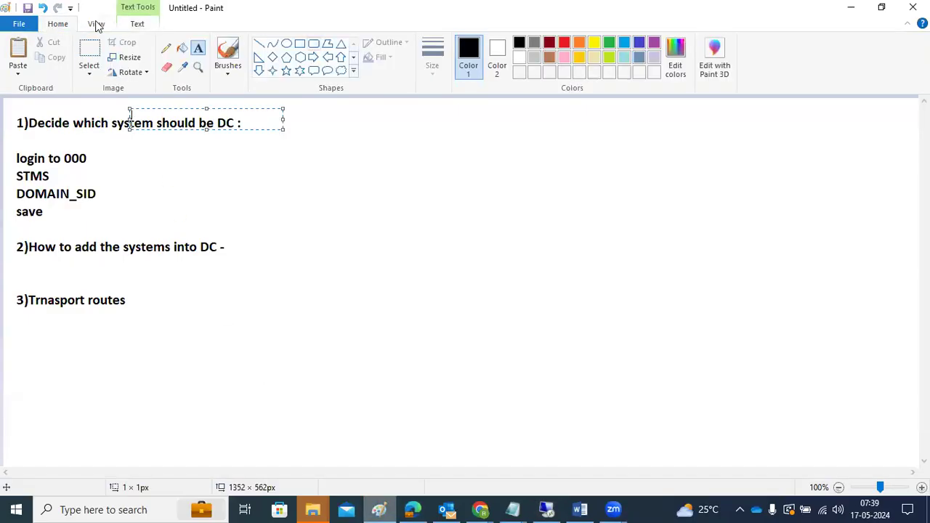
click(299, 43)
drag(185, 159, 295, 234)
drag(444, 159, 543, 230)
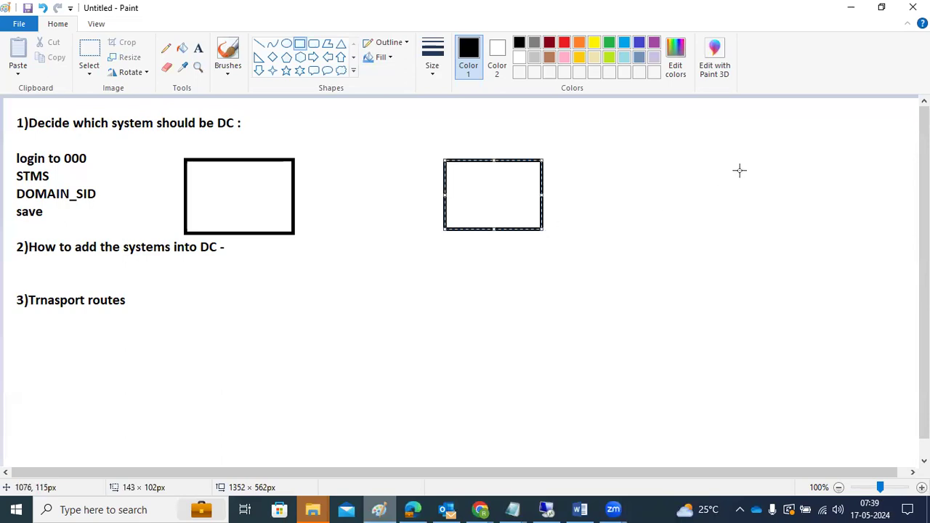
drag(726, 158, 835, 222)
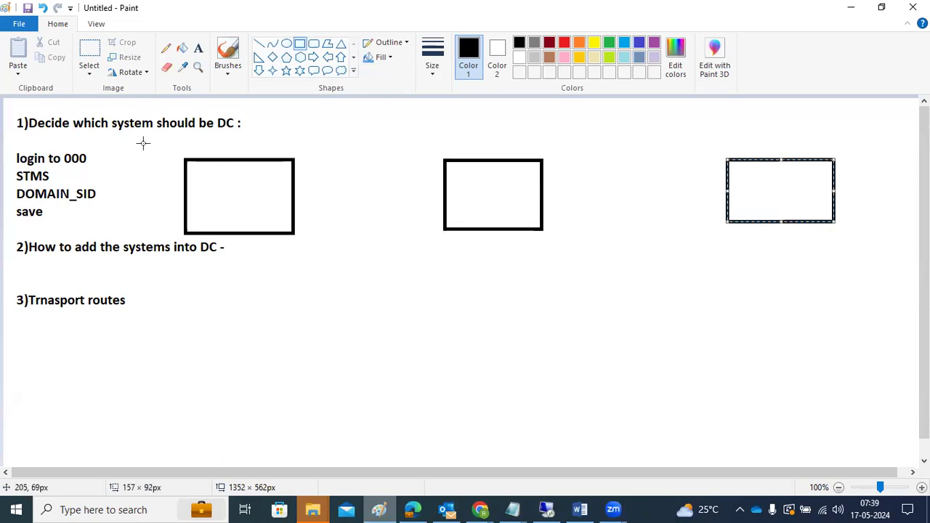
Step: Label the boxes DEV, QAS and PRD -NP1
click(198, 48)
click(205, 182)
text(DEV)
click(457, 188)
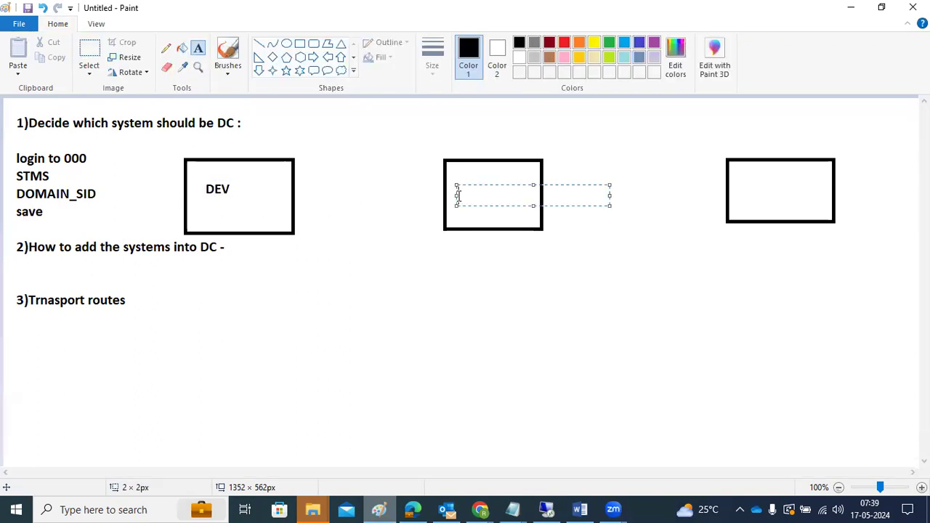
text(QAS)
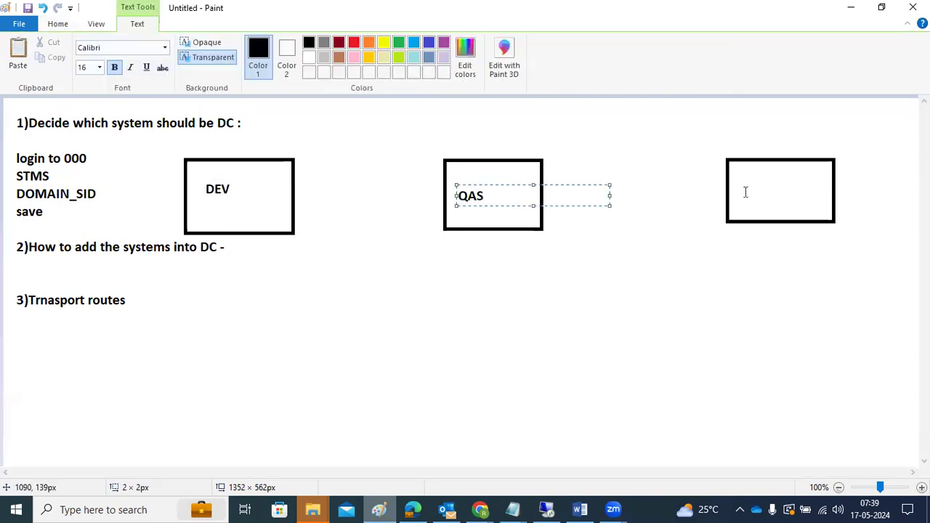
click(746, 192)
text(PRPOD)
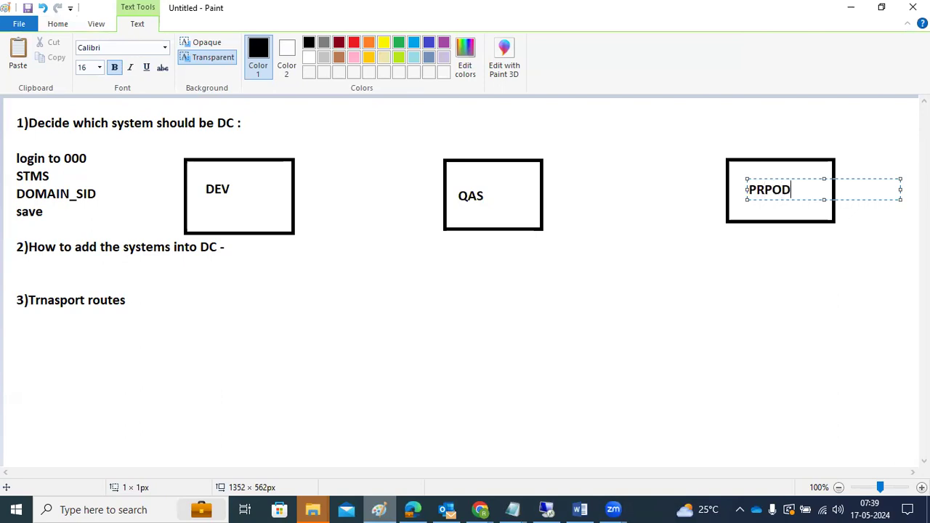
key(BackSpace)
key(BackSpace)
key(BackSpace)
key(BackSpace)
text(RD -NP1)
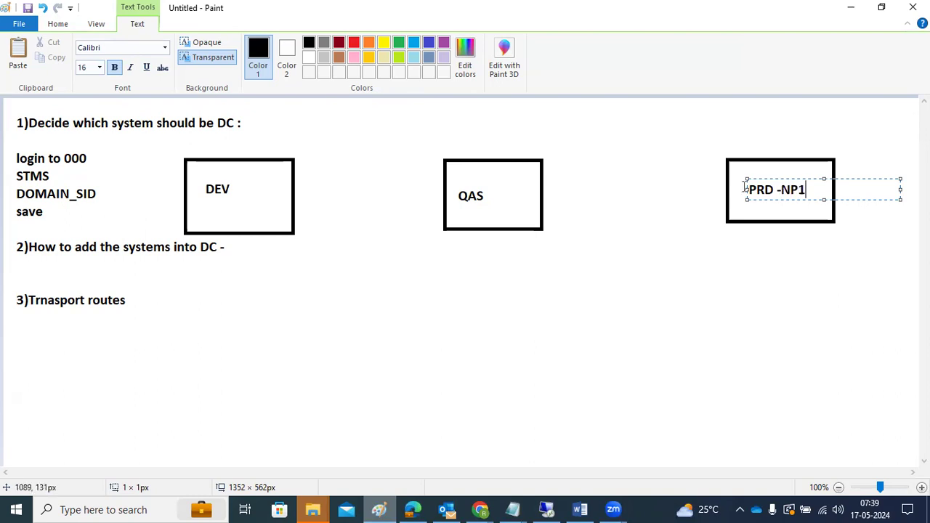
click(478, 206)
Step: Add system IDs NWV under QAS and NWD under DEV
click(478, 207)
text(NWV)
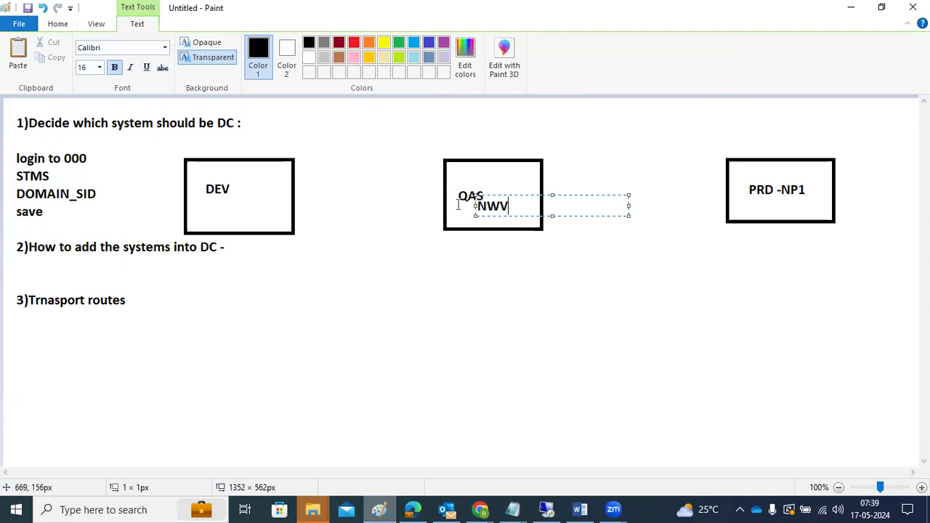
click(228, 207)
click(228, 206)
text(NWD)
click(250, 260)
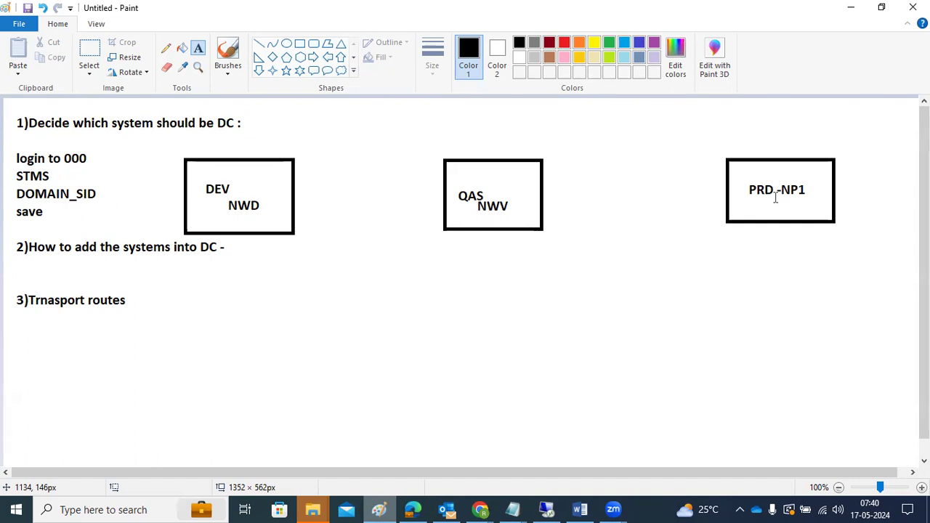
Step: Write 000, STMS, DOMAIN_NP1 and 'save it' on separate lines below the PRD box
drag(649, 253, 877, 447)
text(0000)
key(Return)
key(BackSpace)
key(BackSpace)
key(Return)
text(STMS)
key(Return)
text(DOMAIN_NP1)
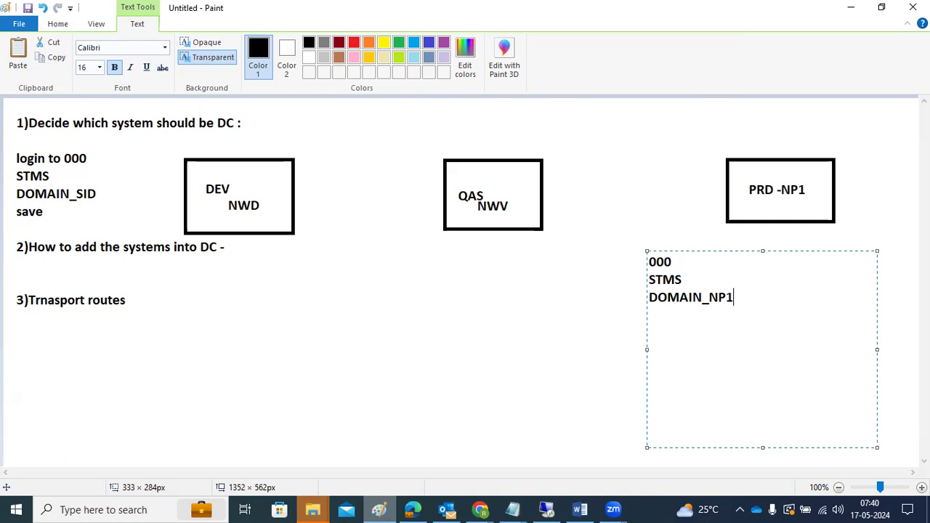
key(Return)
text(save it)
key(Return)
click(582, 380)
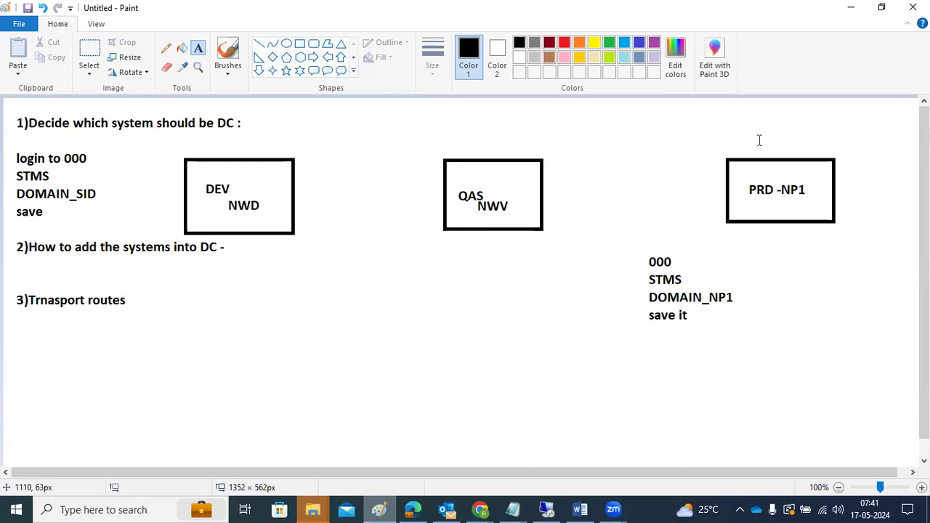
Step: Add the notes 000, STMS, DOMAIN_Np1 and save on separate lines below the QAS box
drag(424, 246, 581, 439)
text(000)
key(Return)
text(STMS)
key(Return)
text(DOMAIN)
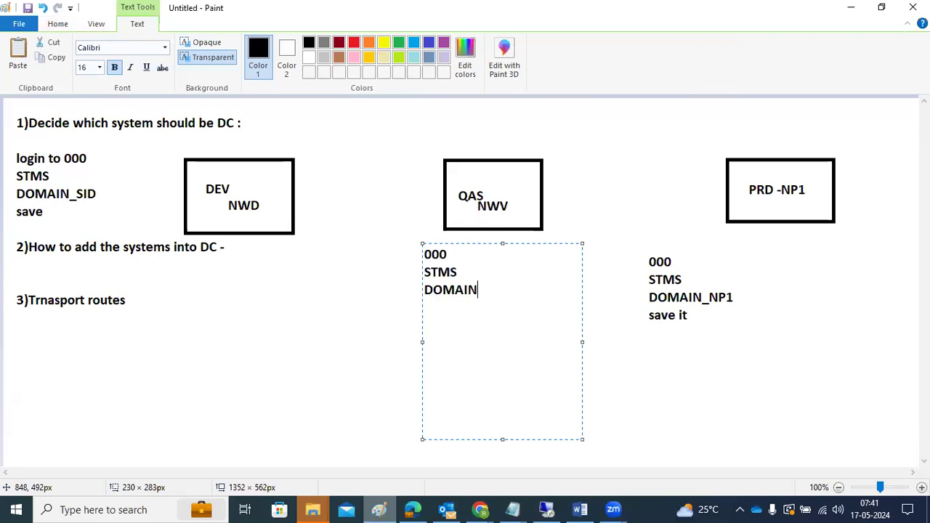
text(_Np1)
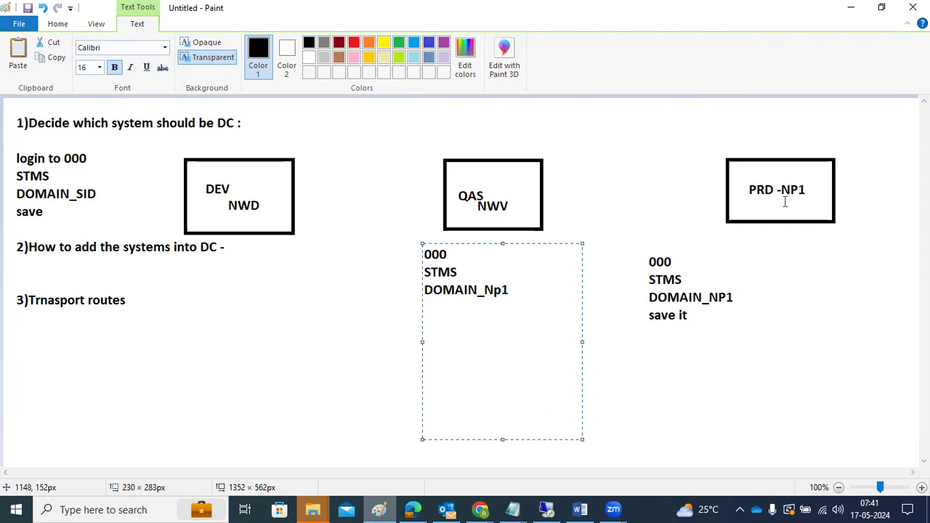
key(Return)
text(save)
drag(153, 276, 277, 412)
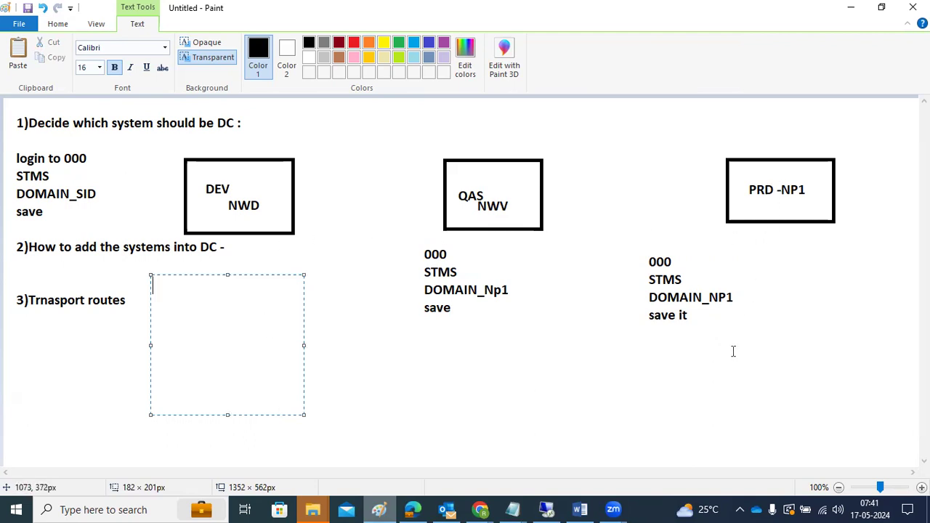
Step: Dismiss the NP1 TMS messages, cancel the transport domain configuration, and switch back to Paint
click(546, 502)
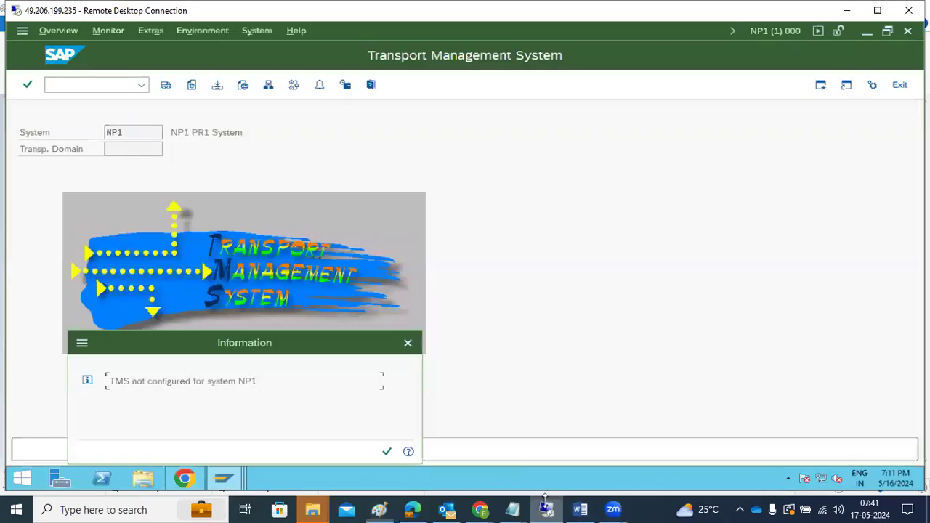
click(407, 343)
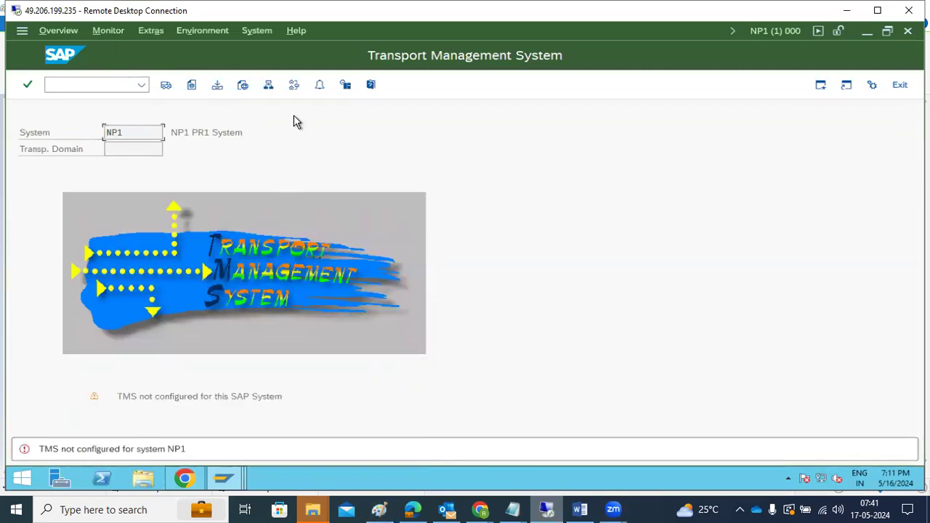
click(268, 84)
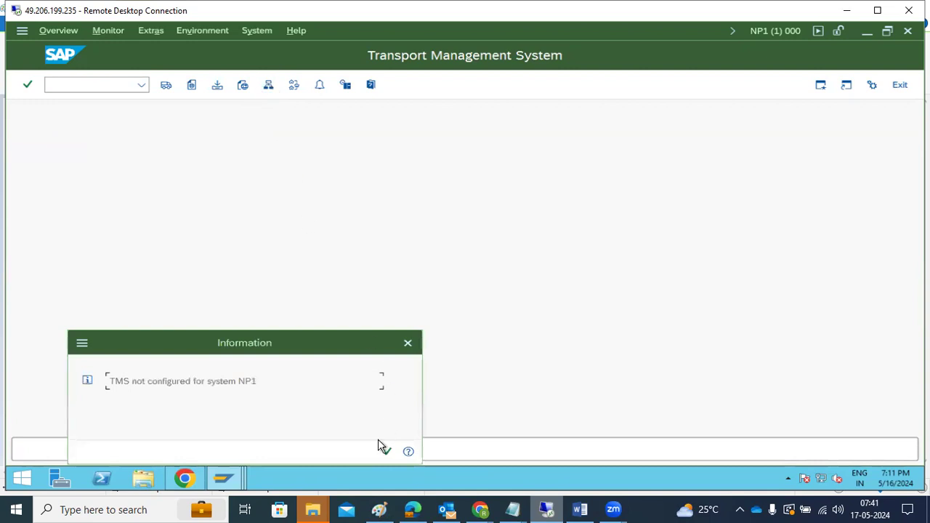
click(384, 449)
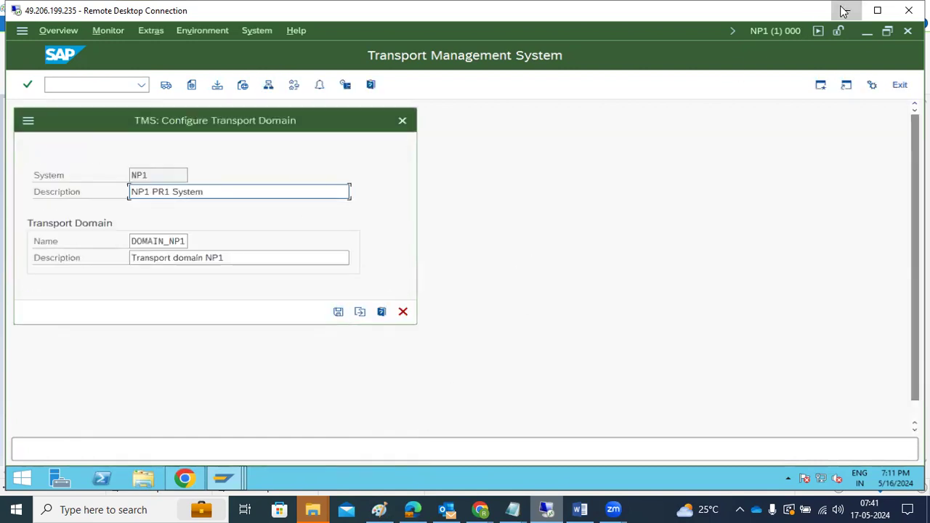
click(843, 11)
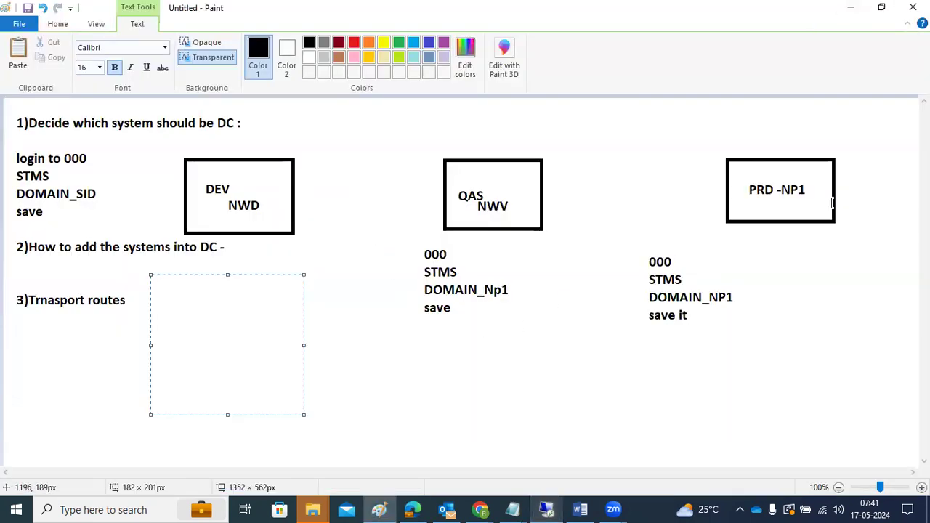
click(548, 510)
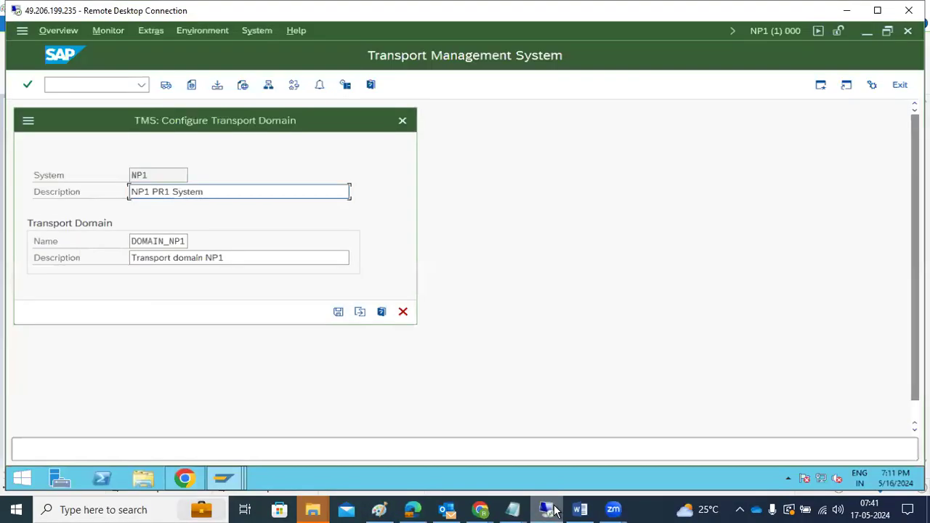
click(402, 311)
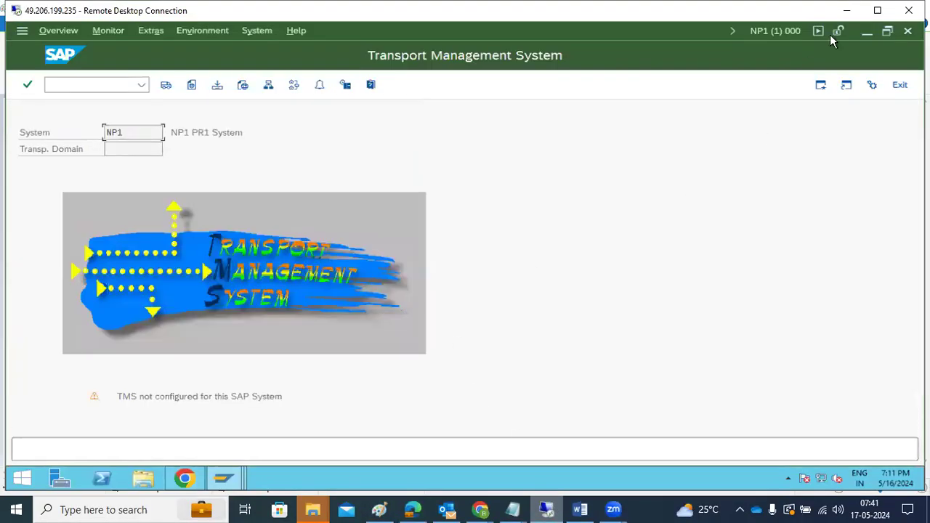
click(846, 10)
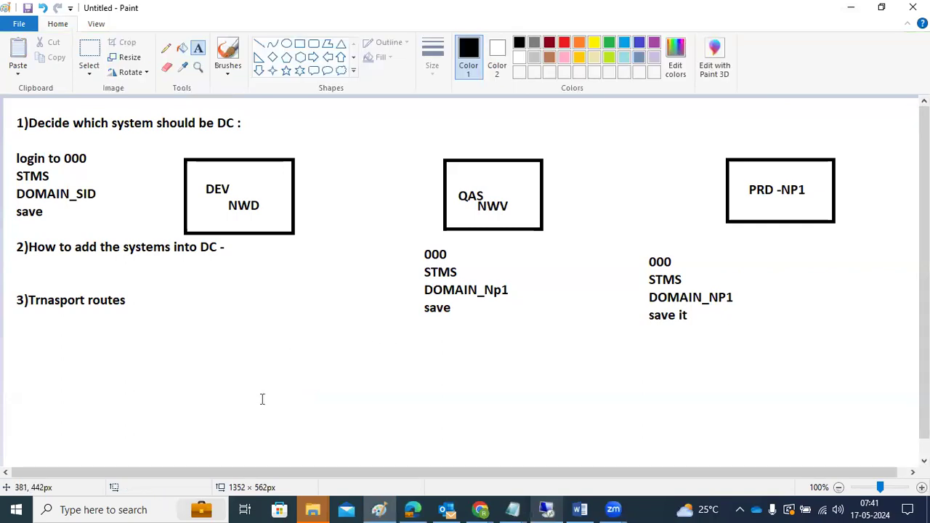
Step: Draw straight lines linking DEV to QAS and QAS to PRD, and underline NP1
click(259, 44)
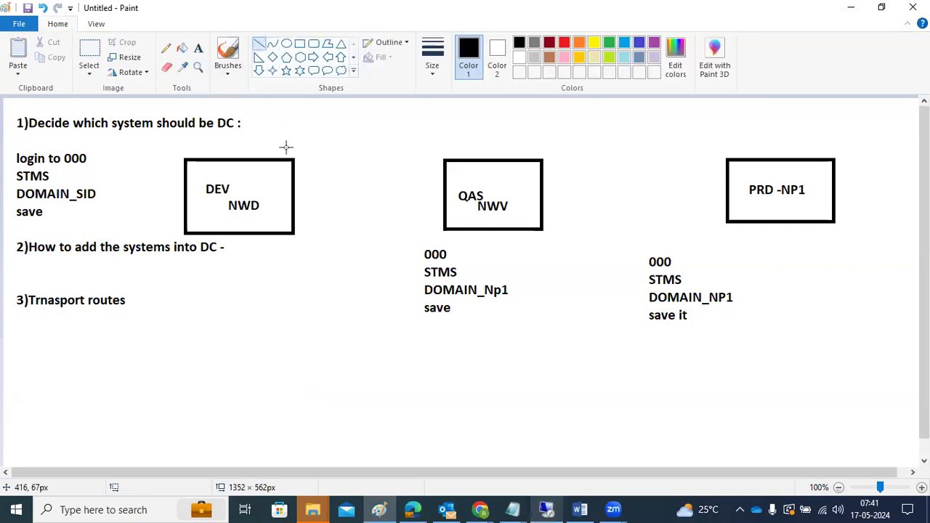
drag(293, 204, 444, 197)
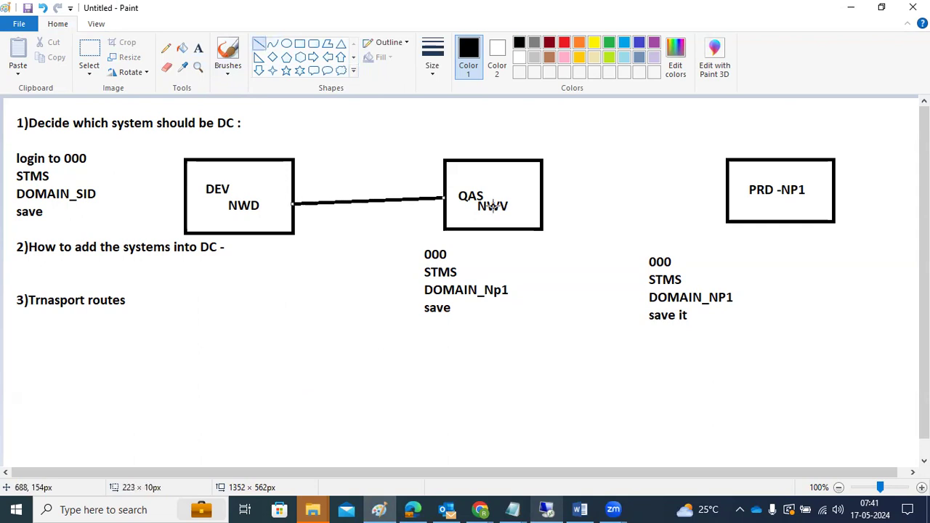
drag(544, 201, 724, 195)
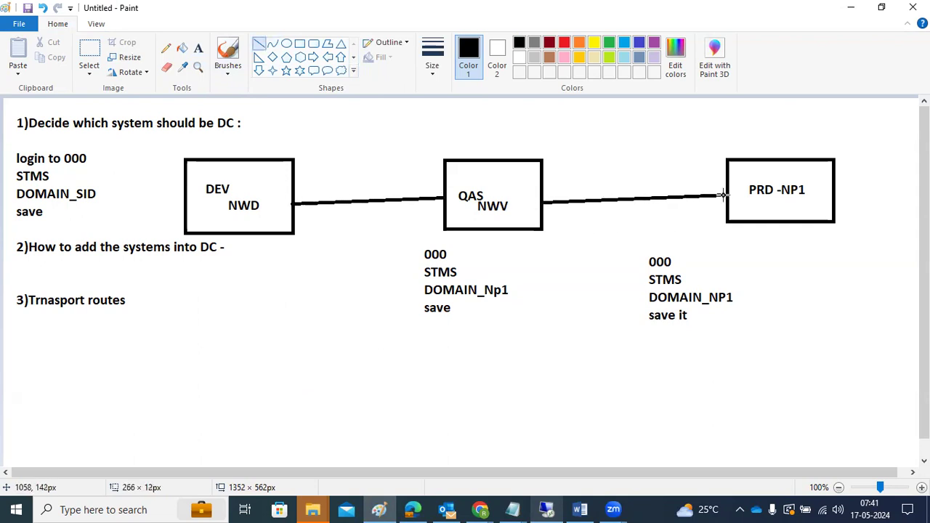
drag(779, 201, 794, 201)
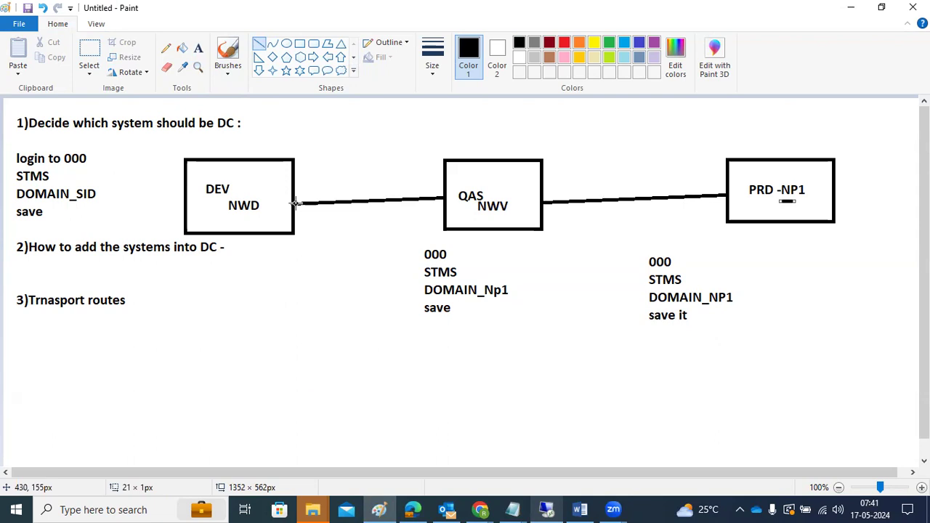
Step: Try a text box beside Trnasport routes with NP1 and NWV, then discard it
click(199, 48)
drag(182, 304, 334, 400)
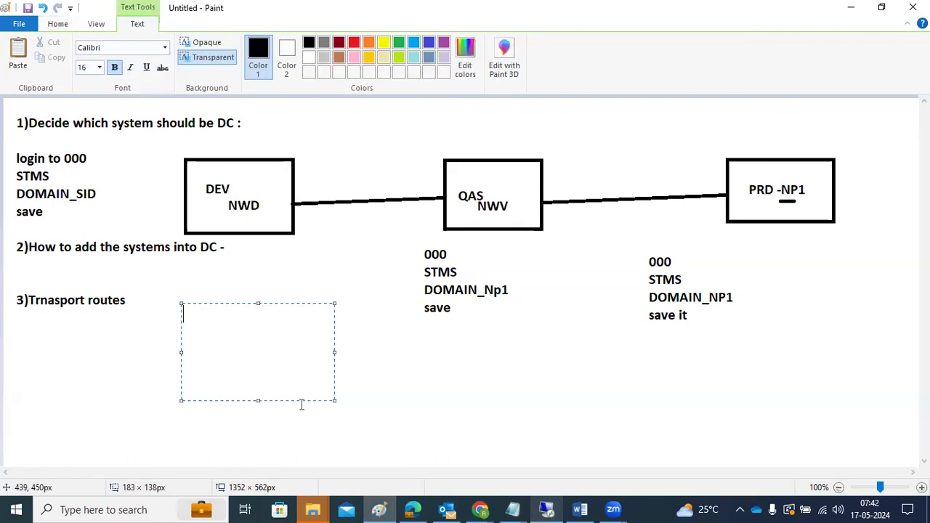
text(NP1)
key(Return)
text(NWV)
key(BackSpace)
key(BackSpace)
key(BackSpace)
key(BackSpace)
key(BackSpace)
key(BackSpace)
key(BackSpace)
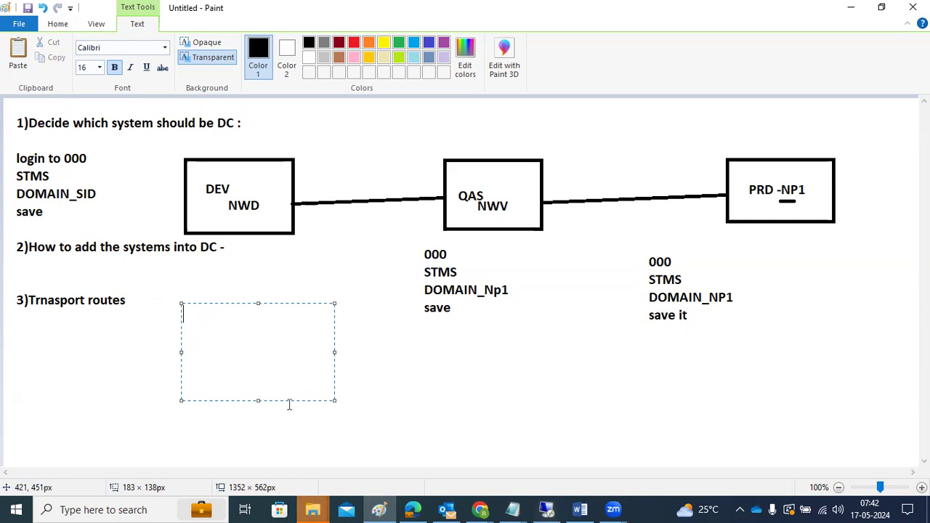
click(269, 228)
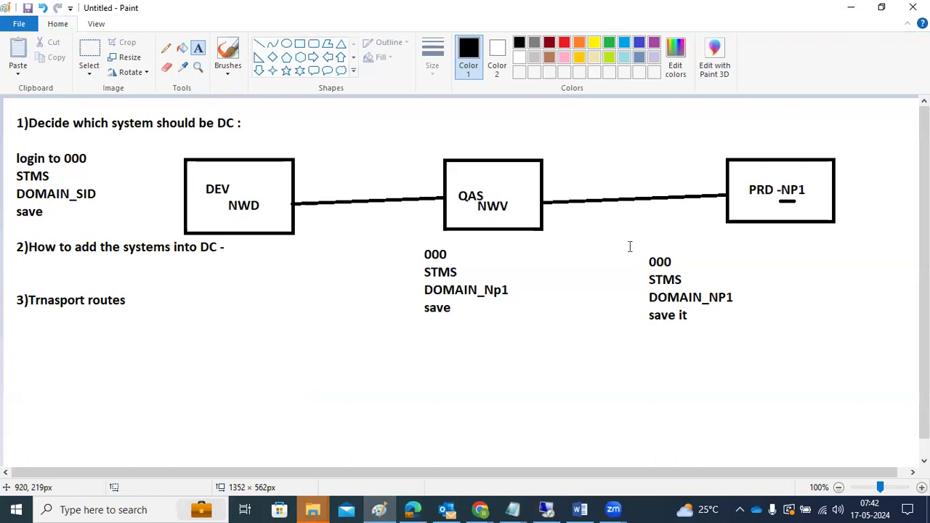
Step: Run /nstms in the NP1 session and cancel the transport domain configuration
click(543, 509)
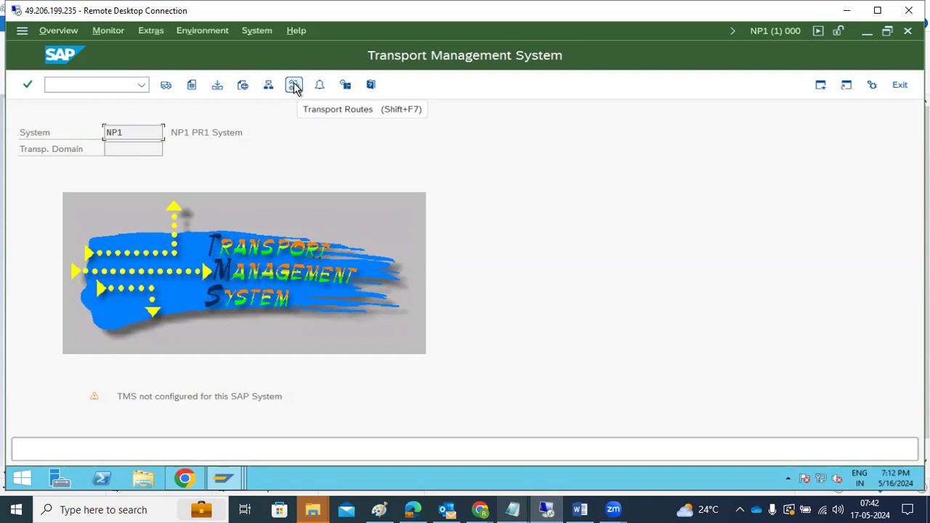
click(81, 87)
text(/nstms)
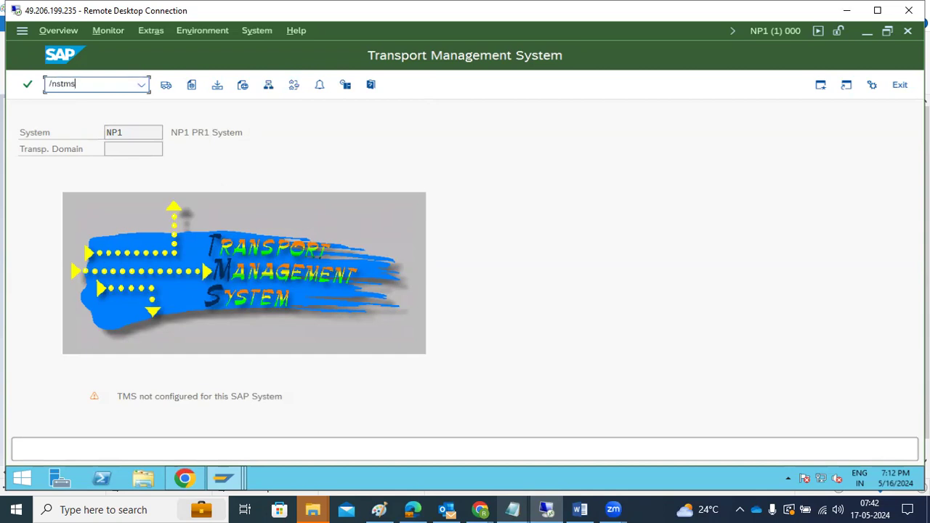
key(Return)
click(403, 312)
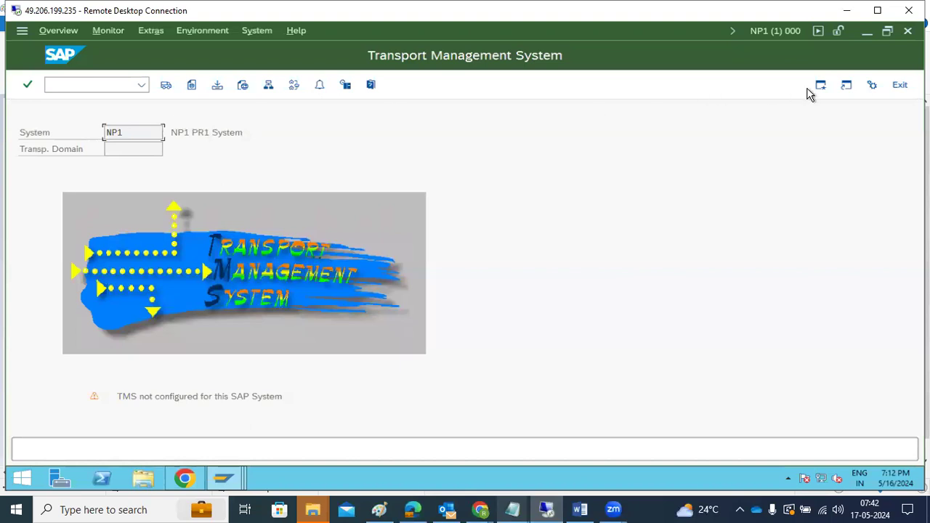
Step: Exit TMS to SAP Easy Access, decline logging off, and show the open SAP windows
click(900, 85)
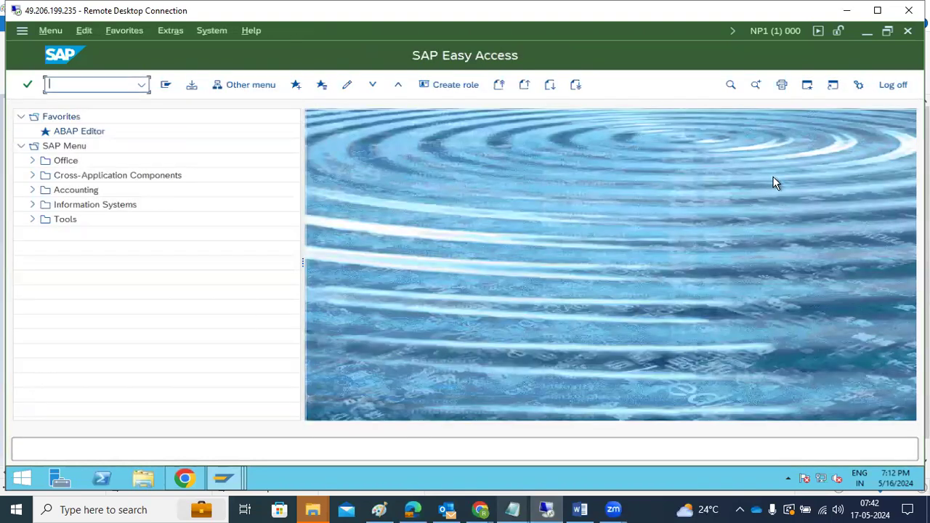
click(893, 85)
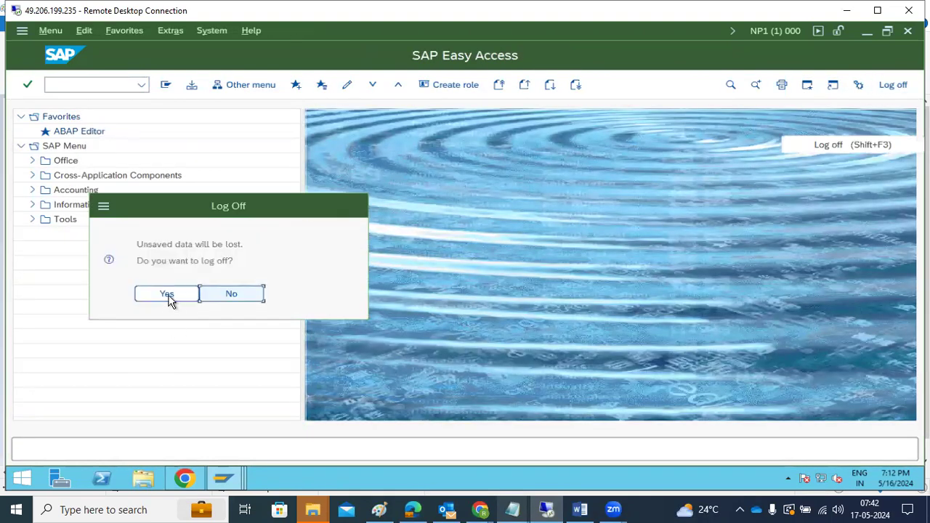
click(240, 298)
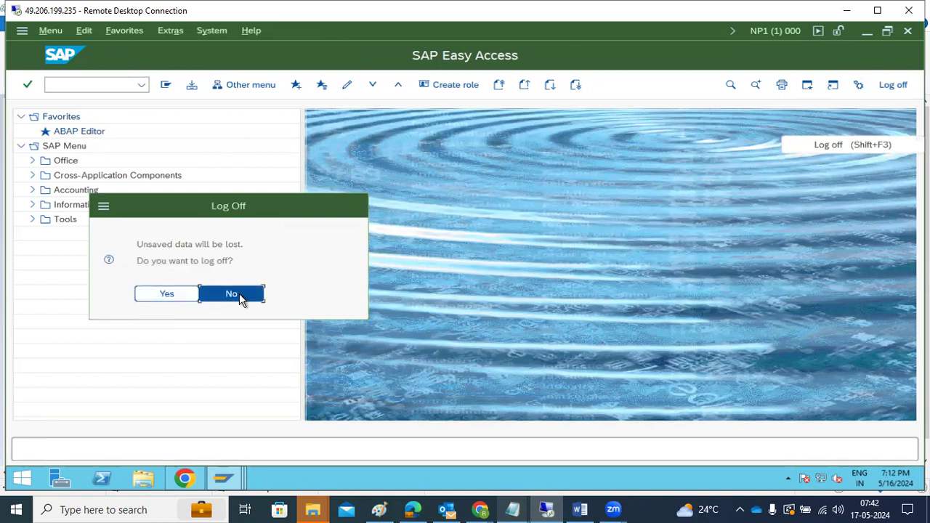
click(230, 474)
mouse_move(97, 407)
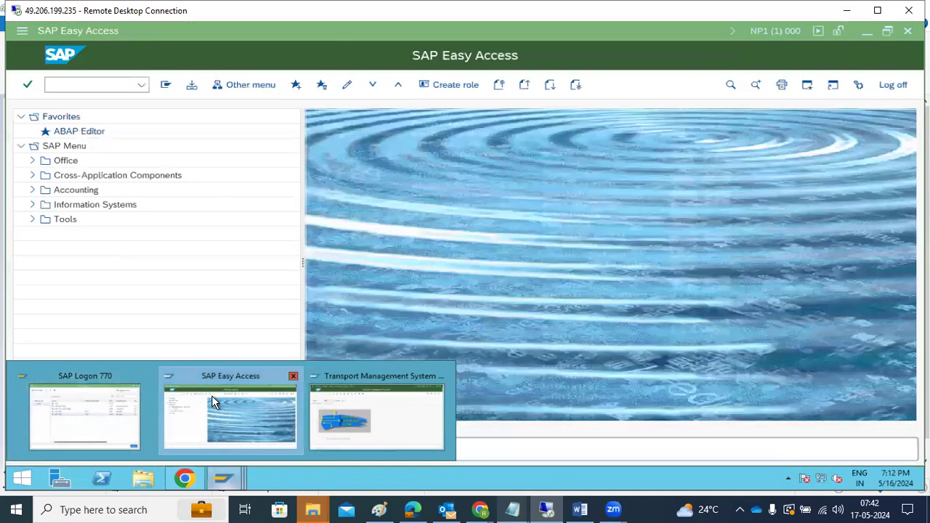
click(211, 395)
text(scc4)
key(Return)
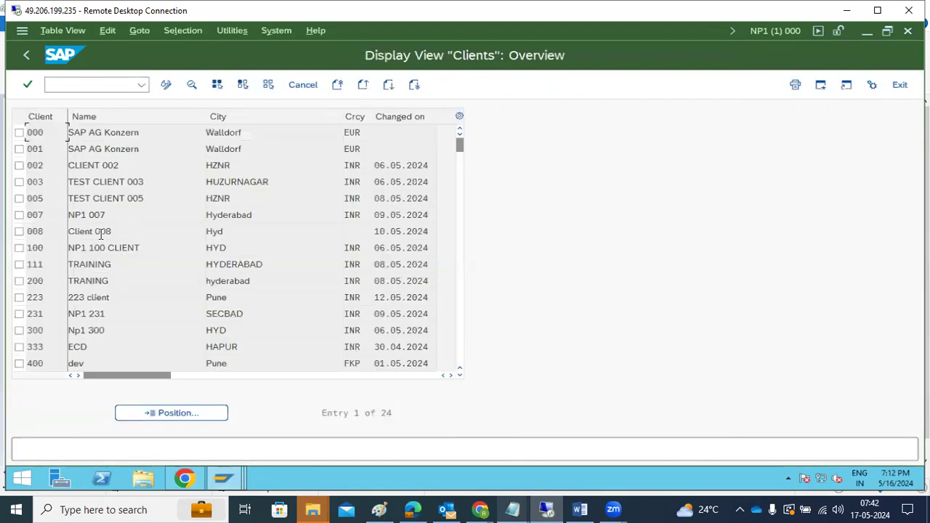
scroll(125, 295, down, 3)
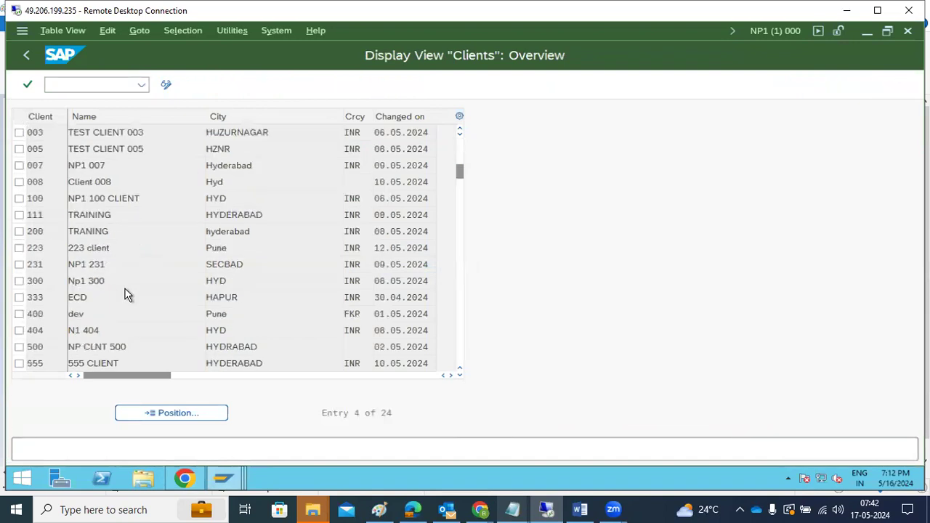
scroll(125, 296, up, 3)
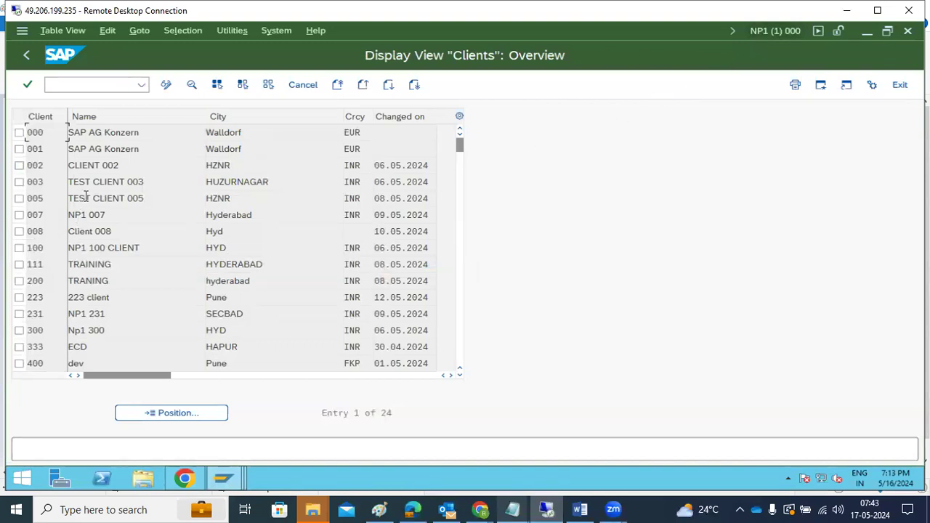
scroll(107, 263, down, 7)
scroll(105, 257, up, 6)
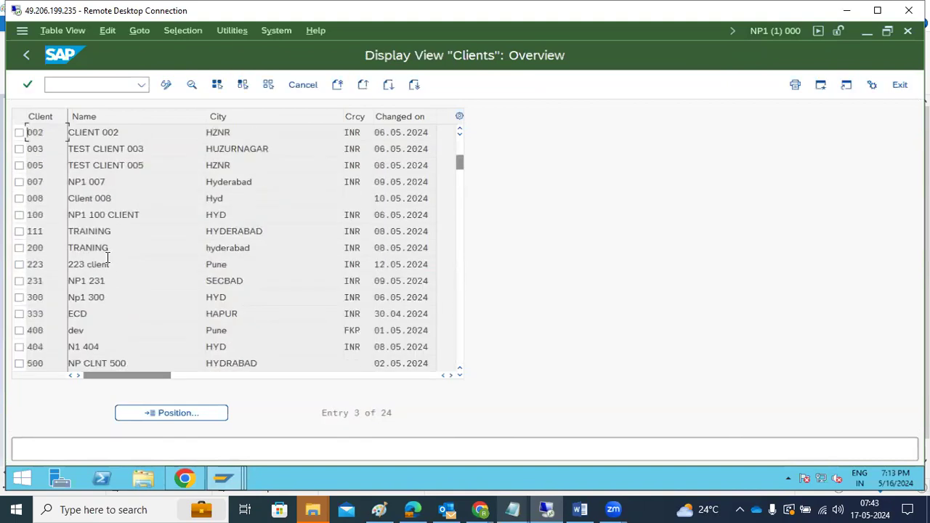
scroll(107, 257, up, 1)
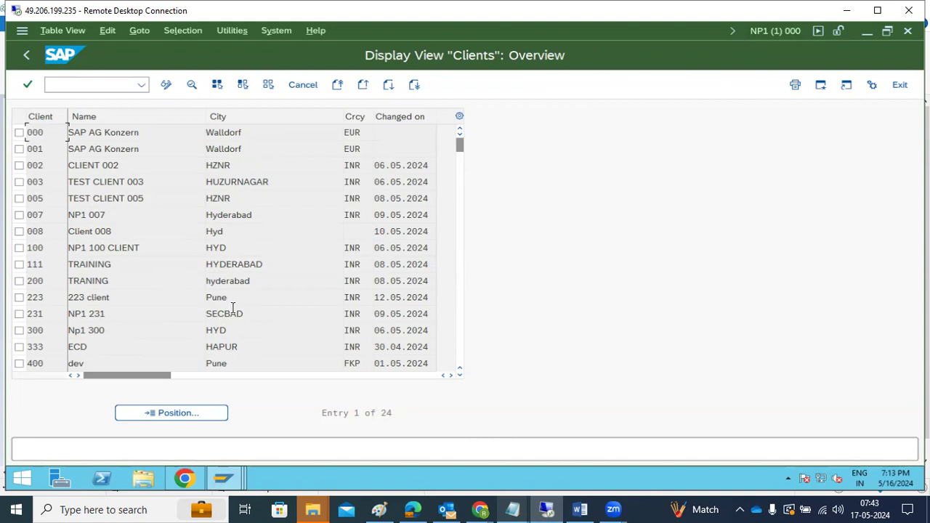
click(24, 58)
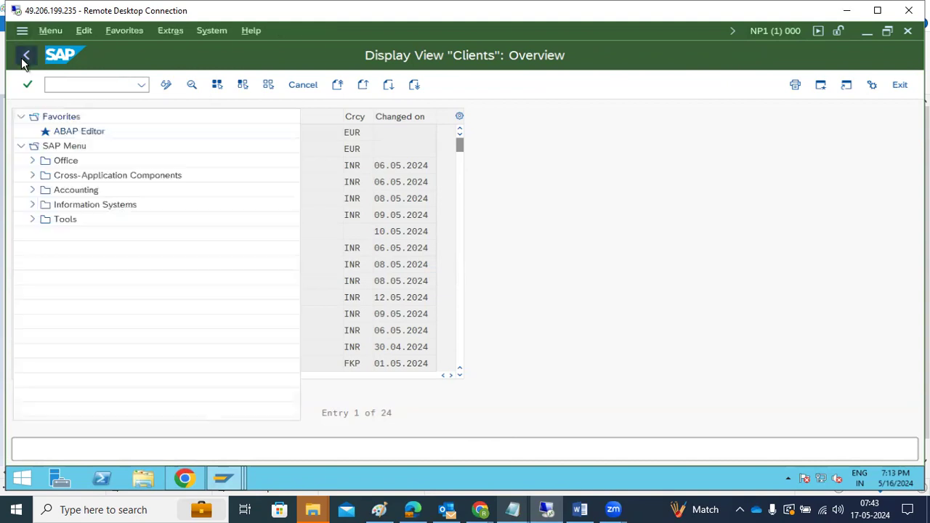
Step: In NWV, delete user TMSADM via /nsu01, confirm the deletion, and return to SAP Easy Access
click(223, 478)
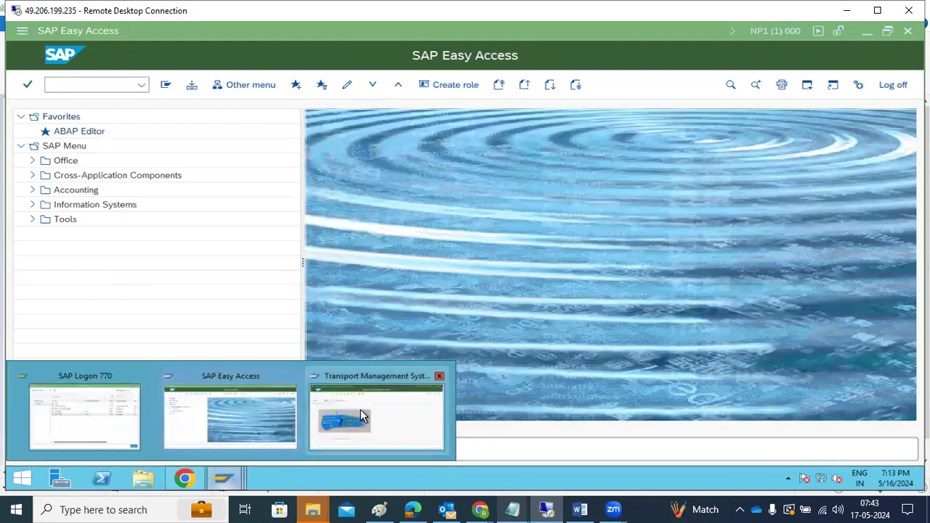
click(361, 416)
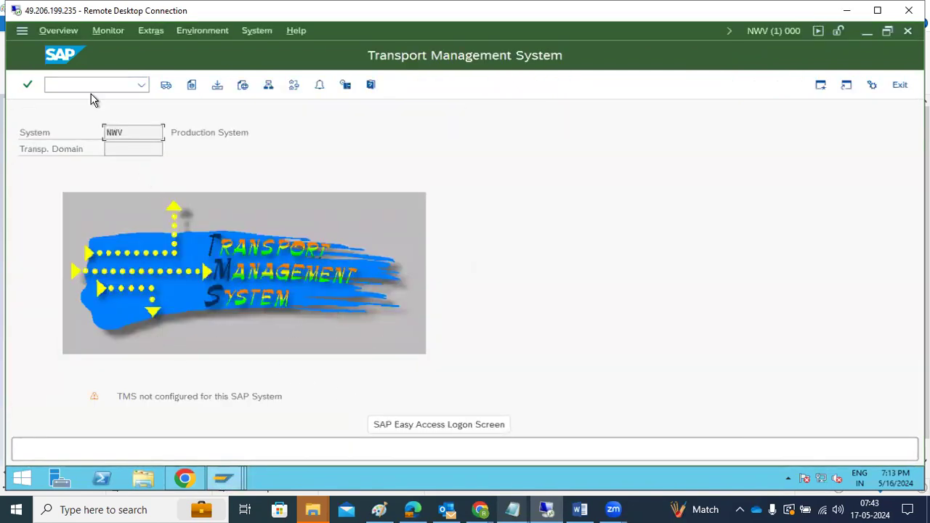
text(/nsu01)
key(Return)
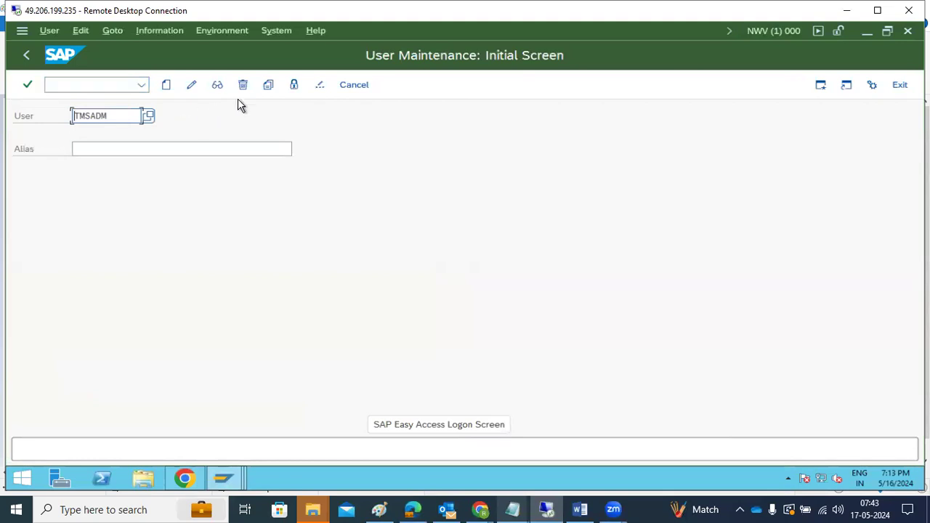
click(245, 87)
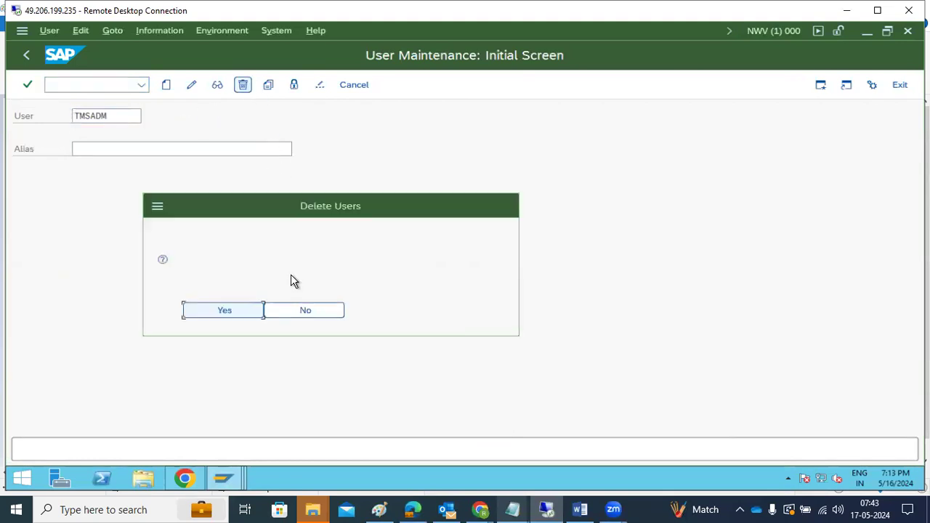
click(563, 166)
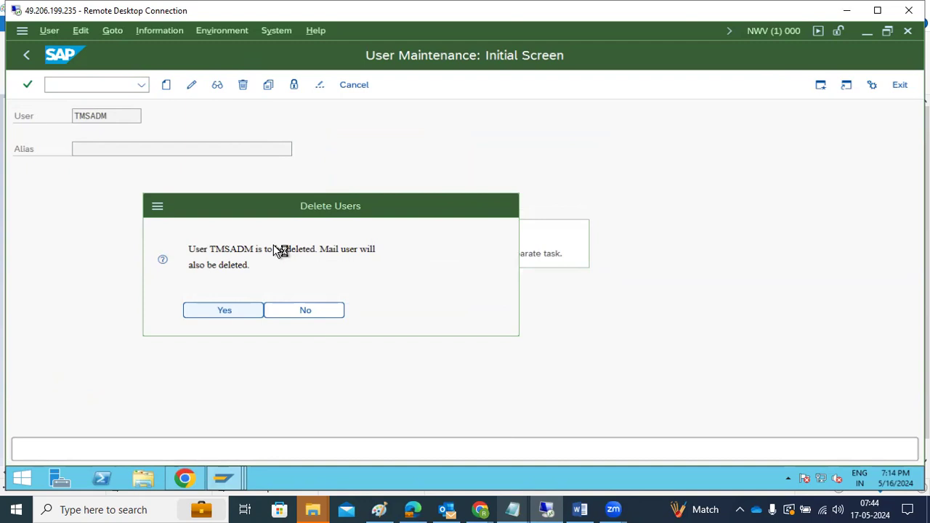
key(Return)
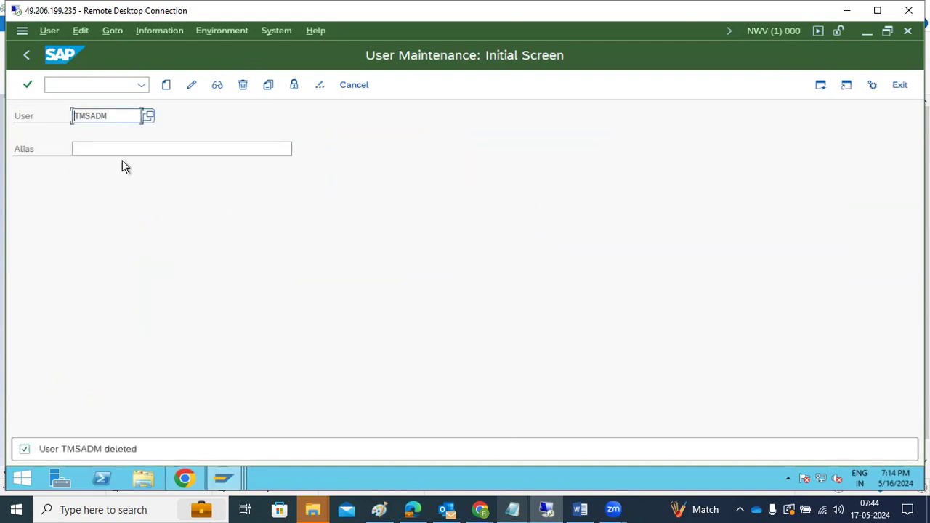
click(28, 57)
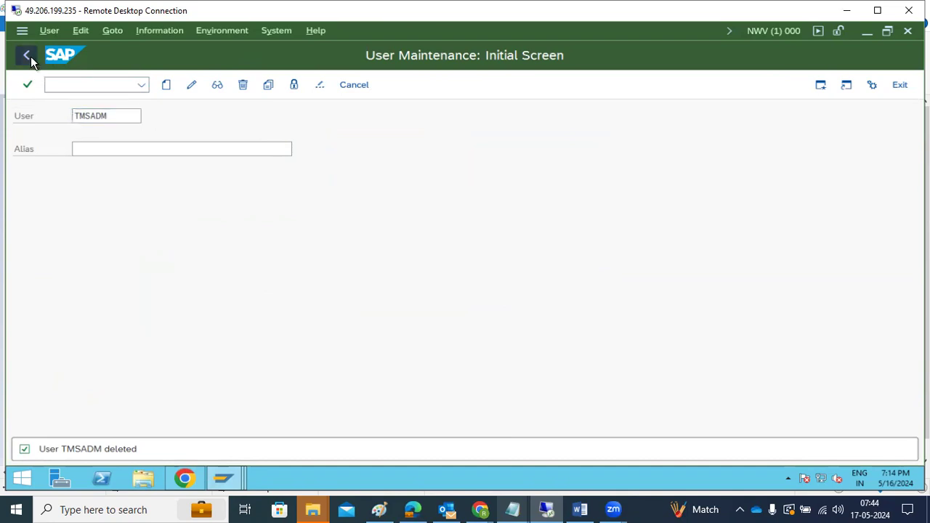
Step: In the NP1 session, delete user TMSADM via SU01 and return to the start screen
mouse_move(223, 478)
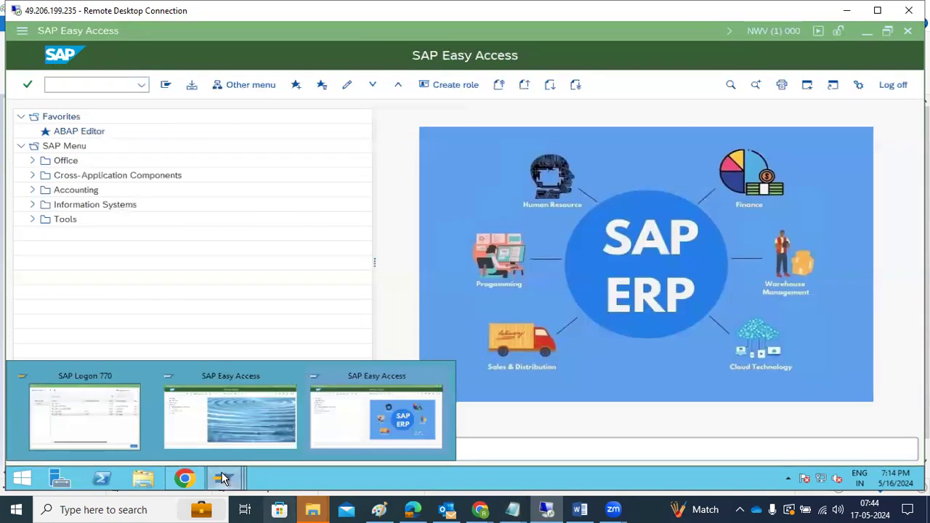
click(222, 412)
text(su01)
key(Return)
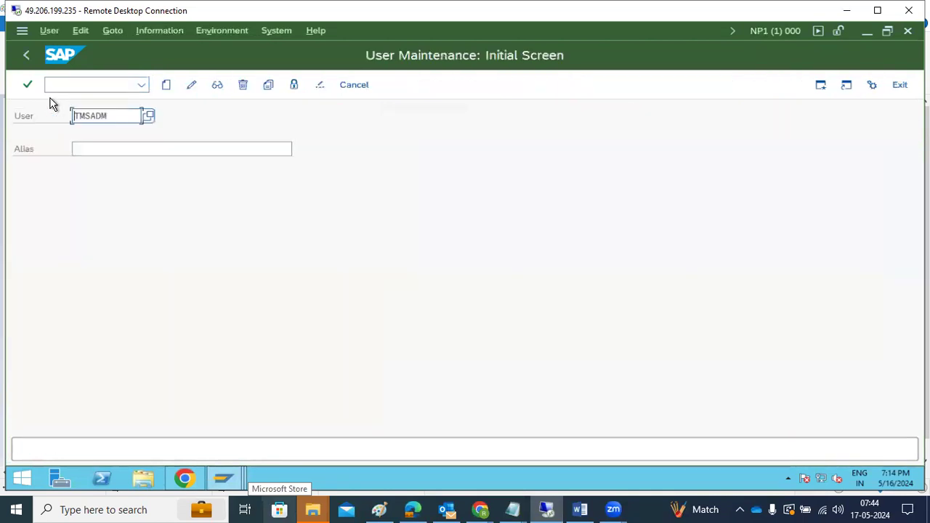
click(244, 85)
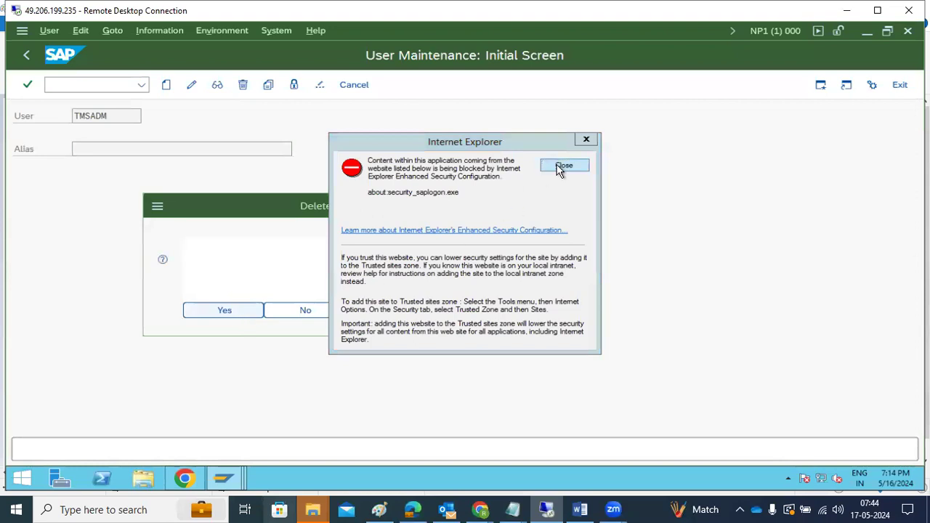
click(559, 167)
key(Return)
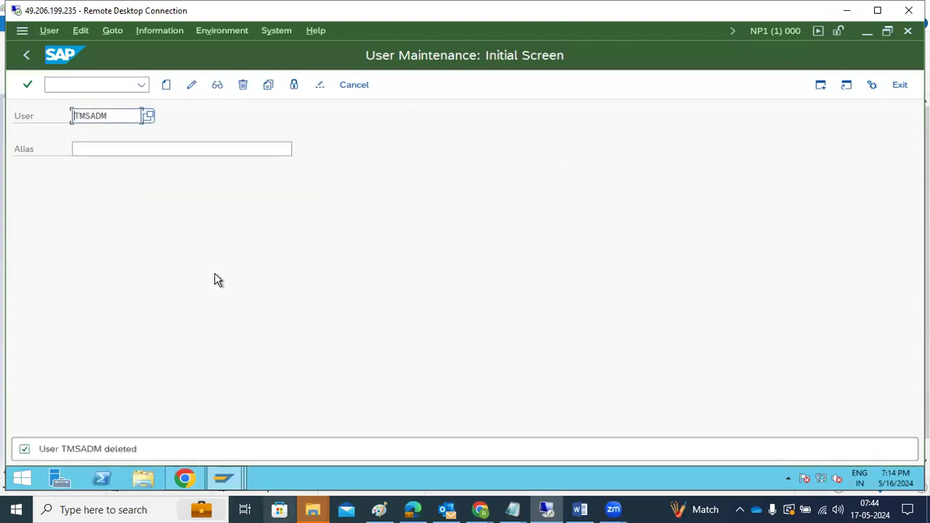
click(27, 56)
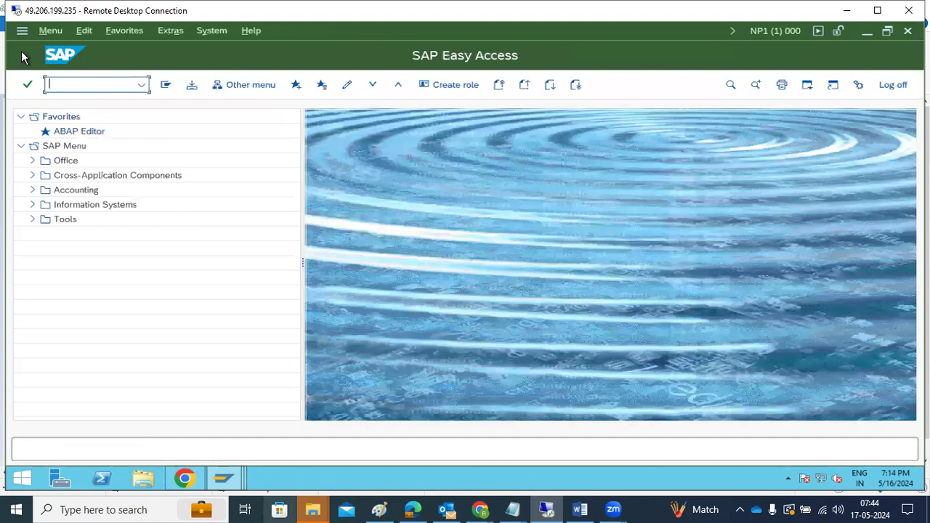
Step: Open STMS on NP1, check the DOMAIN_NP1 domain name, and cancel the domain configuration
text(stms)
key(Return)
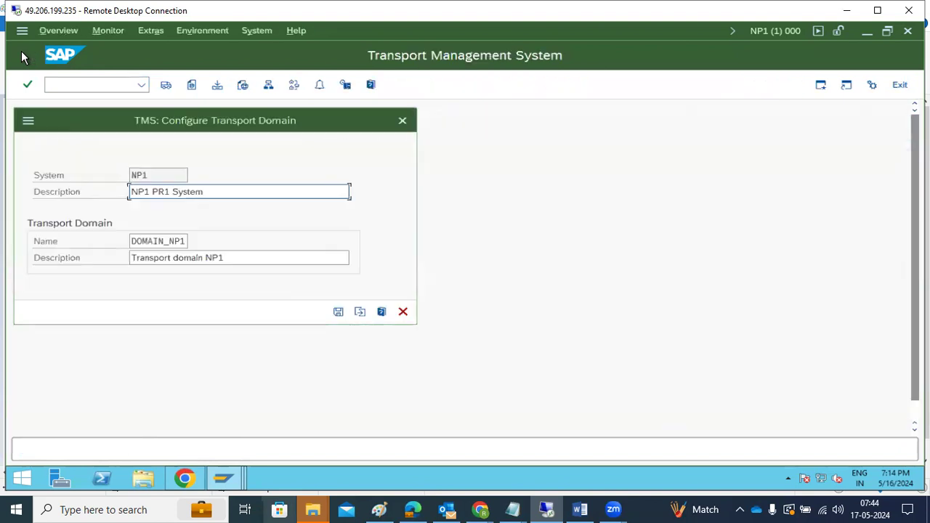
click(158, 240)
drag(163, 242, 186, 242)
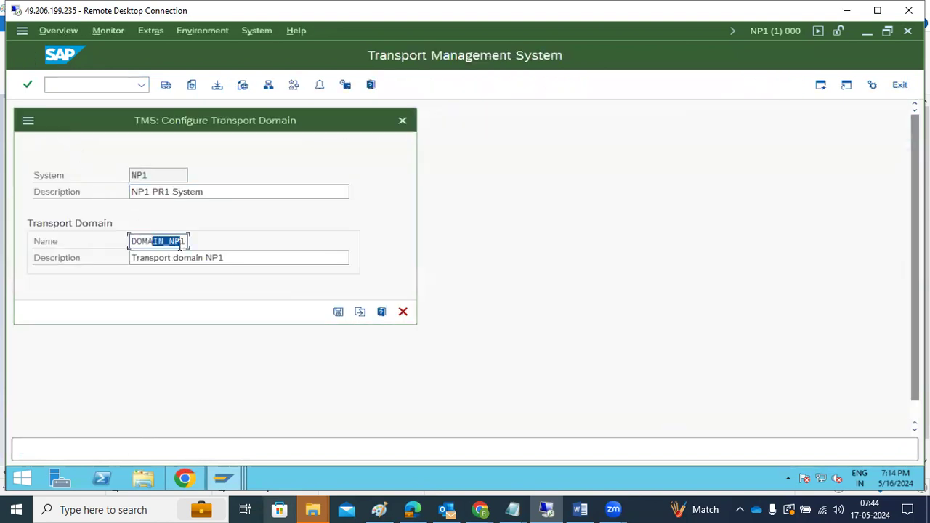
click(402, 313)
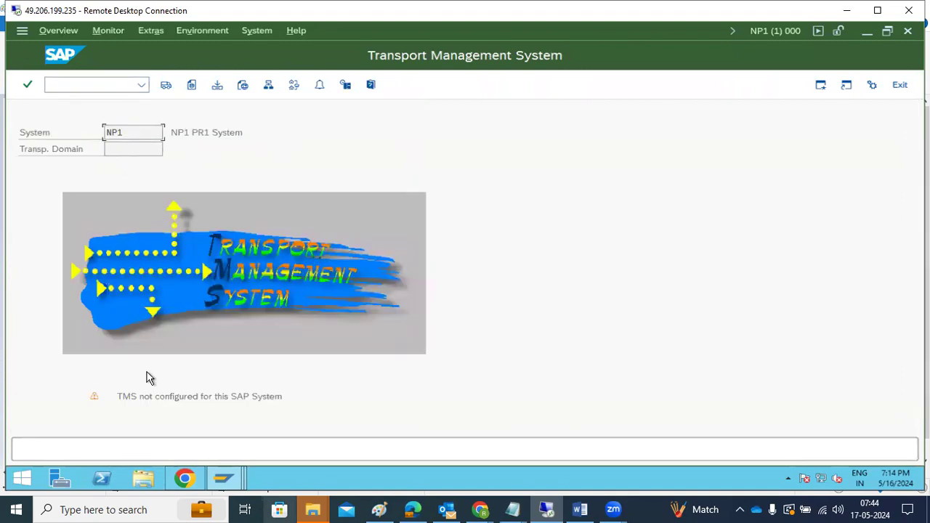
Step: End the NWV and NP1 sessions by entering /nex in each
click(221, 480)
click(309, 429)
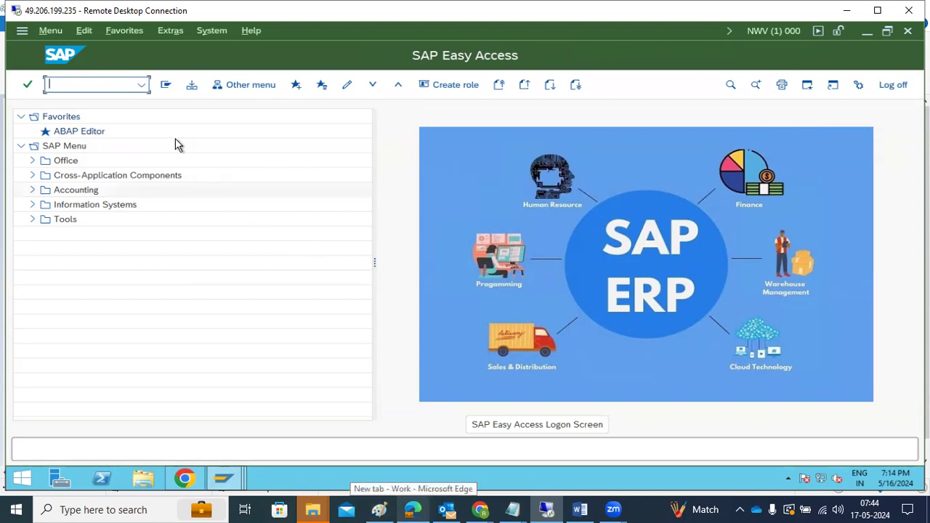
text(/nex)
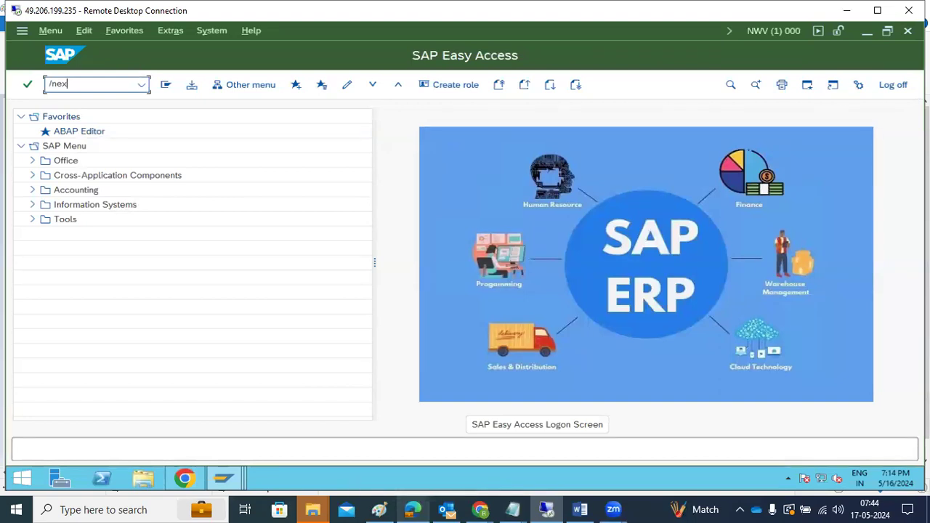
key(Return)
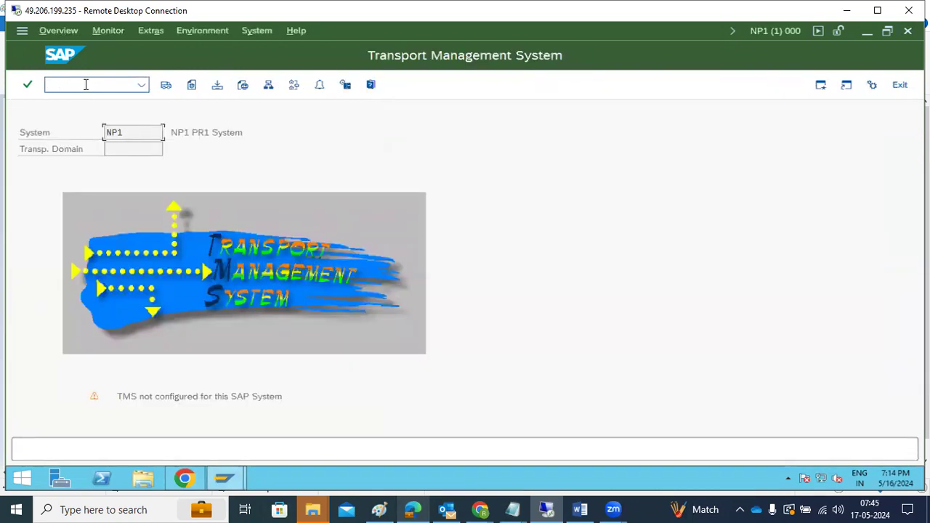
click(86, 84)
text(/nex)
key(Return)
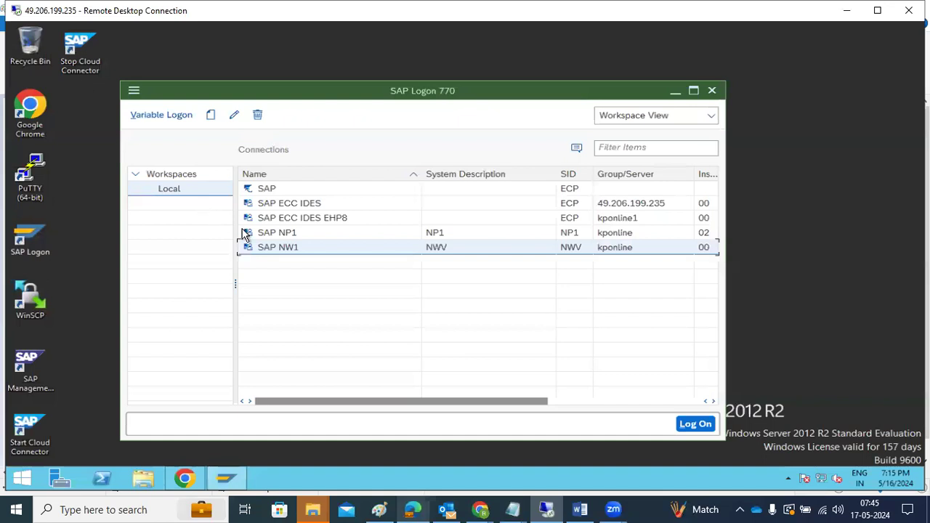
Step: Log on to SAP NP1 in client 000 as DDIC with its password
click(297, 237)
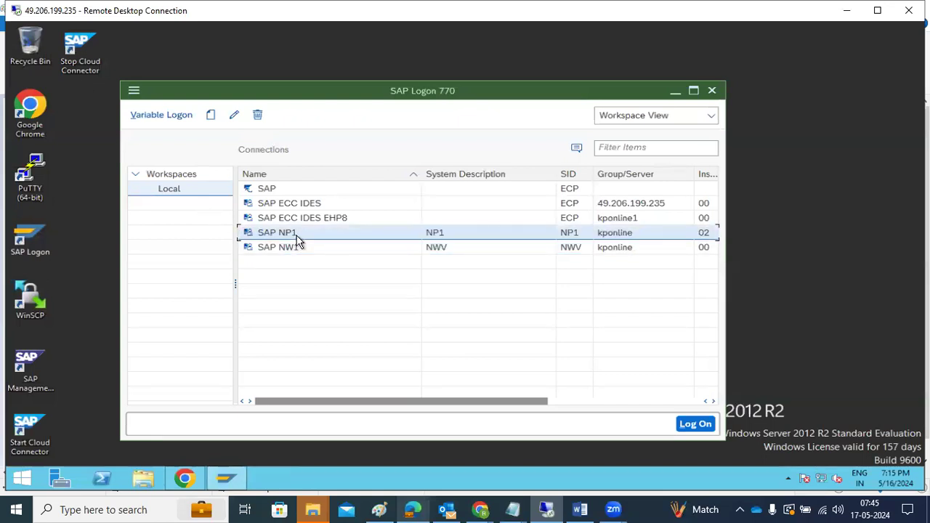
double_click(297, 241)
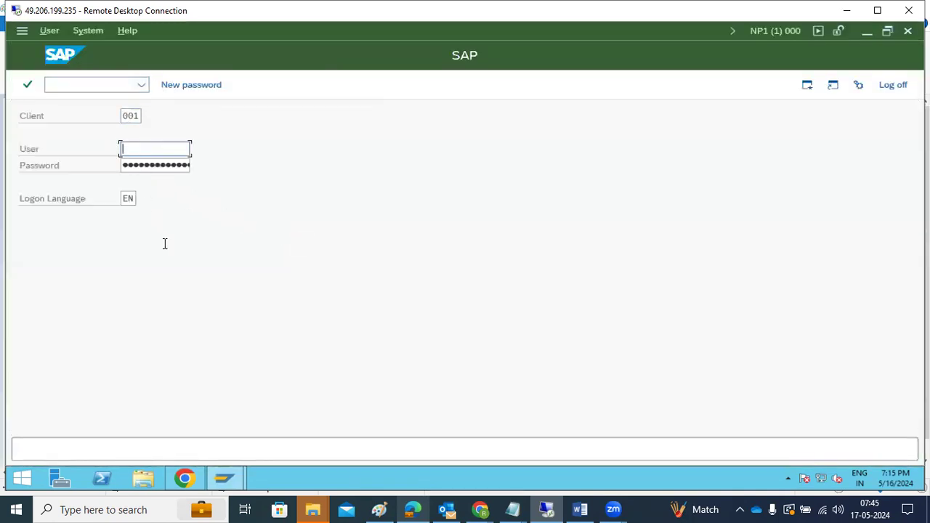
click(138, 115)
double_click(137, 115)
text(000)
key(Tab)
key(Tab)
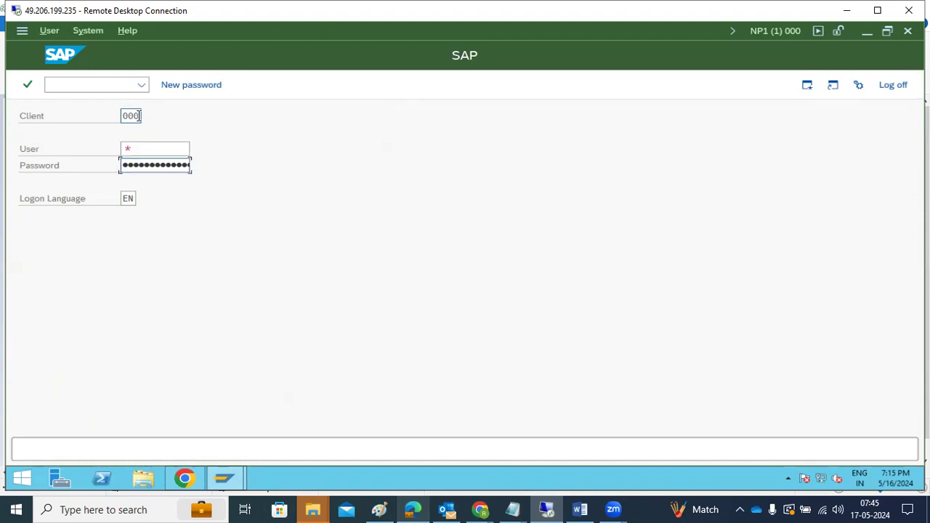
key(shift+Tab)
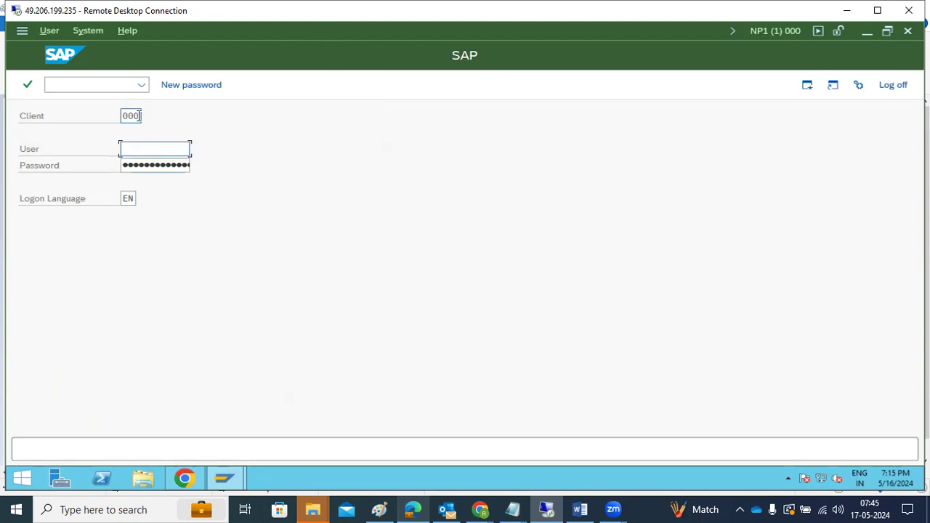
text(d)
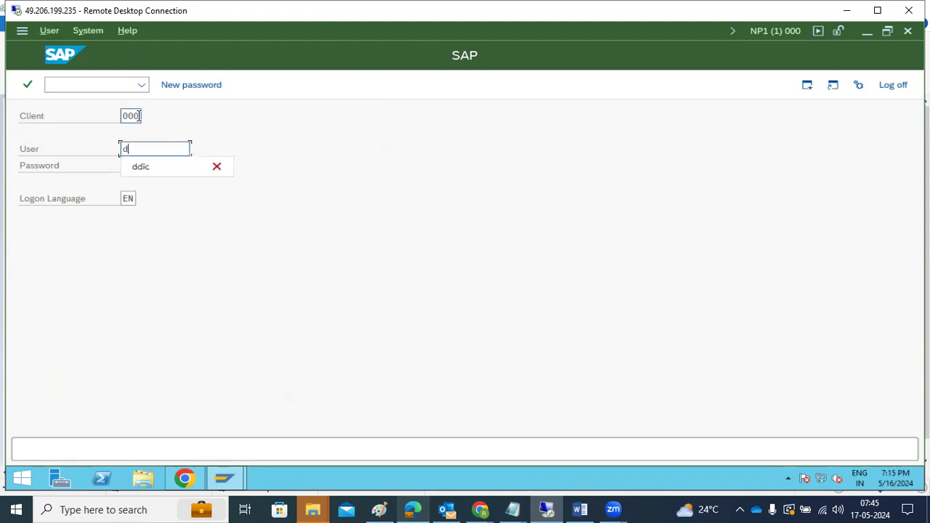
text(dic)
key(Tab)
text(••••••••••)
key(Return)
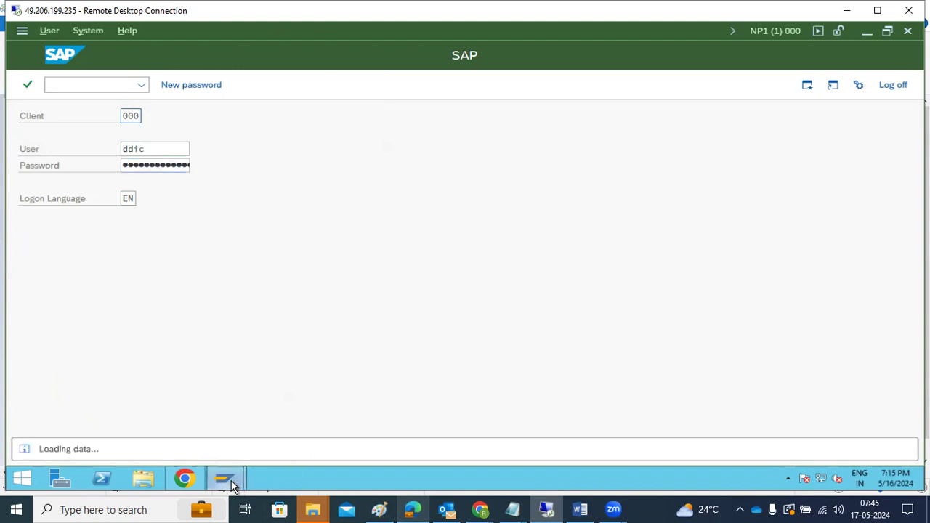
Step: Attempt a client 000 logon to SAP ECC IDES EHP8, which is rejected
mouse_move(227, 480)
click(127, 425)
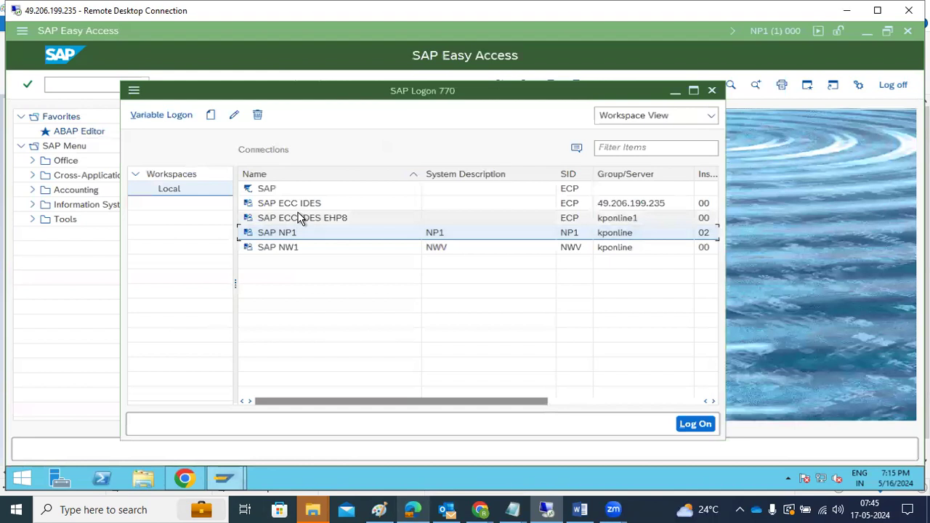
double_click(297, 216)
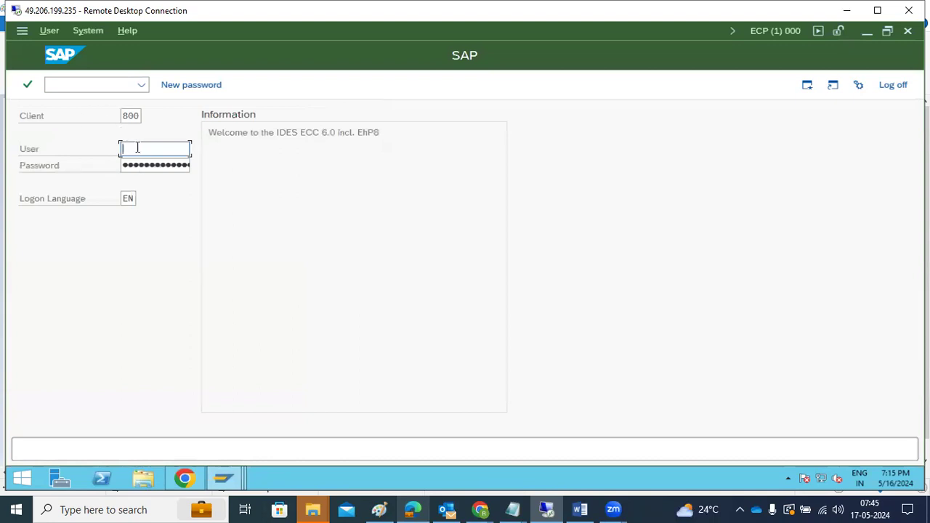
double_click(132, 116)
text(000)
key(Tab)
text(id)
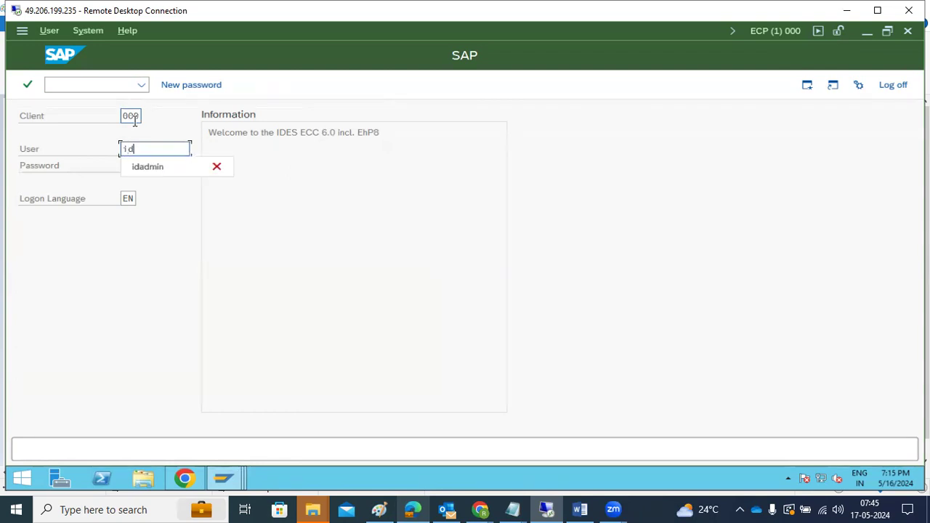
click(145, 170)
click(145, 167)
text(••••••)
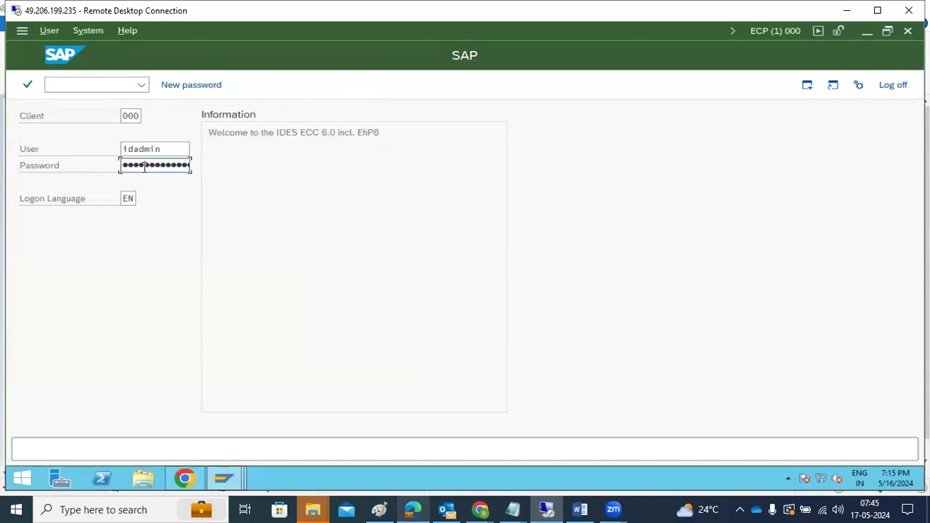
key(Return)
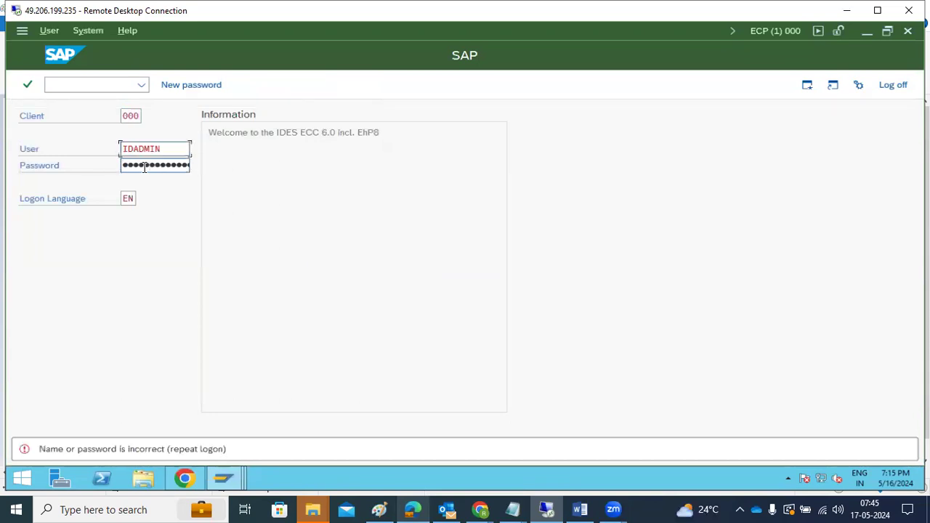
key(ctrl+a)
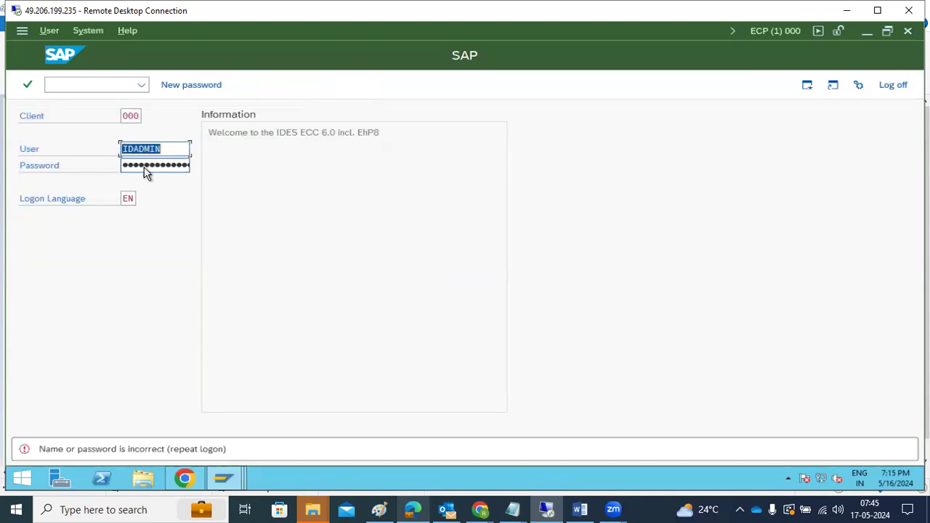
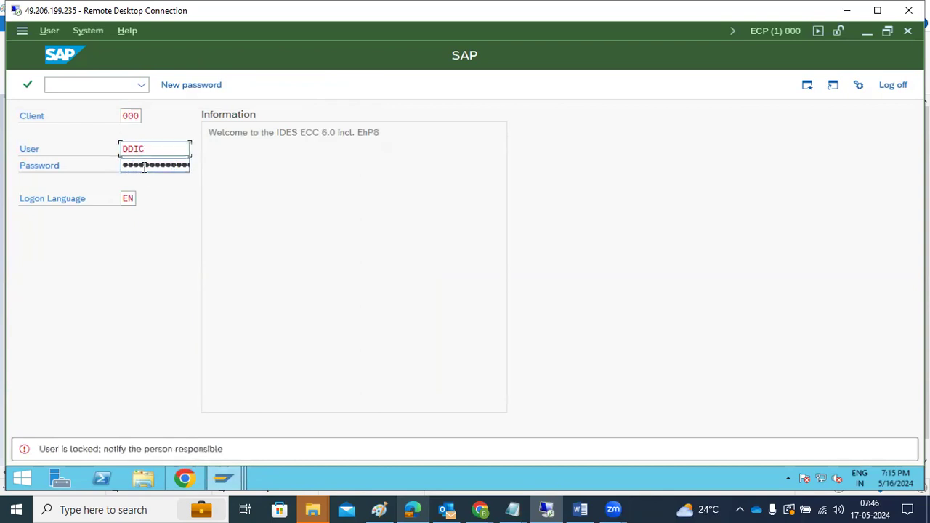
Step: Clear the locked user from the client 000 User field and start entering another administrator ID
key(ctrl+a)
key(BackSpace)
text(i)
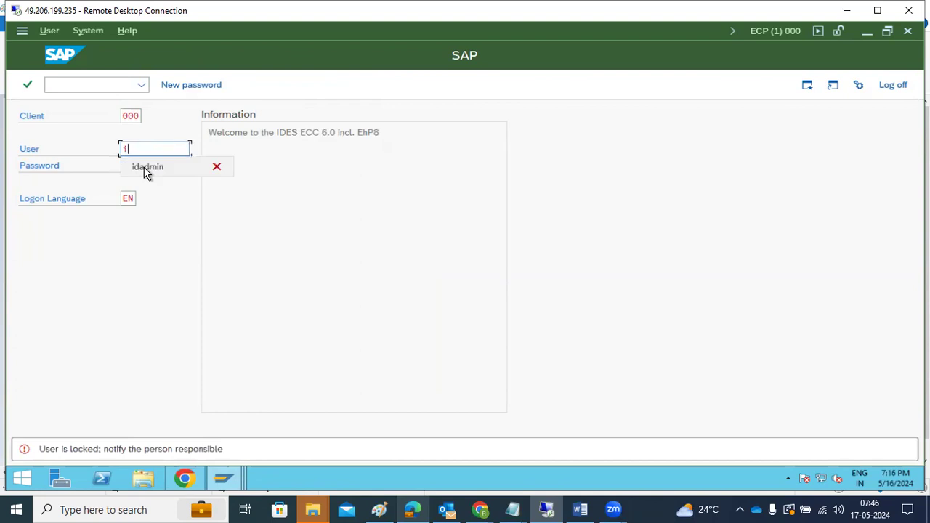
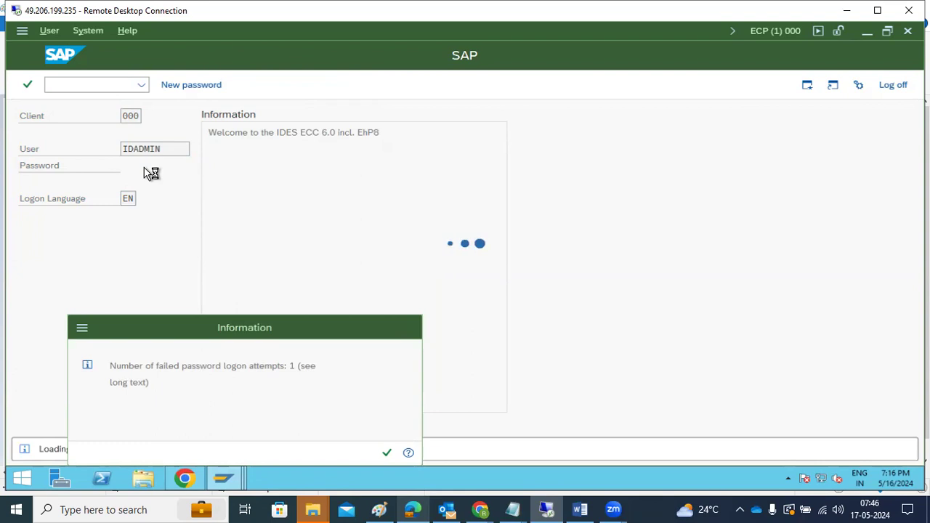
Step: Open transaction STMS for system ECP and mark the current domain name DOMAIN_NP1
text(stms)
key(Return)
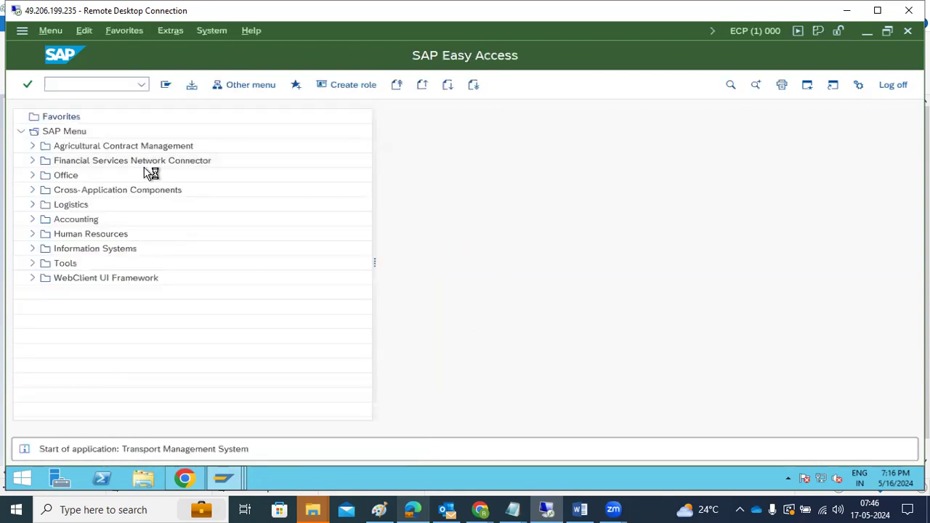
drag(127, 149, 143, 149)
Step: Delete ECP's TMS configuration, then save the new DOMAIN_ECP domain with a repeated TMSADM password
click(150, 30)
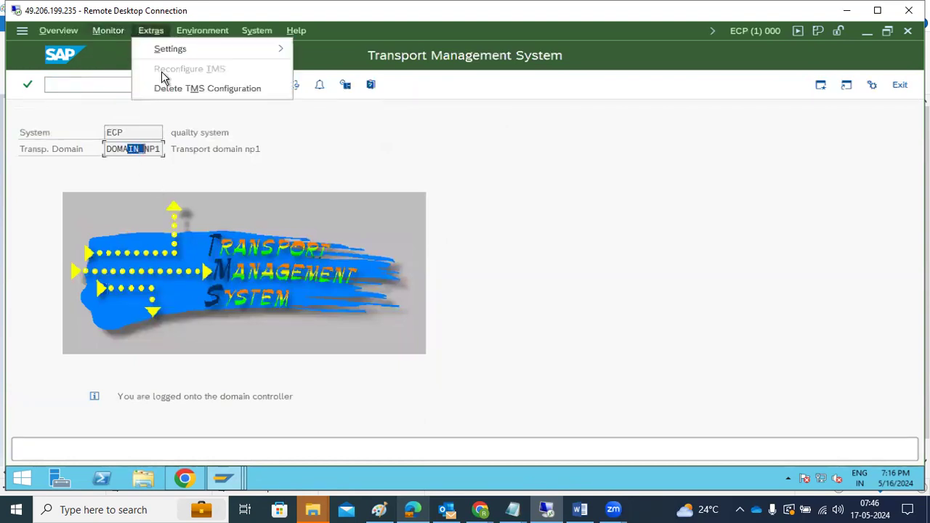
click(167, 91)
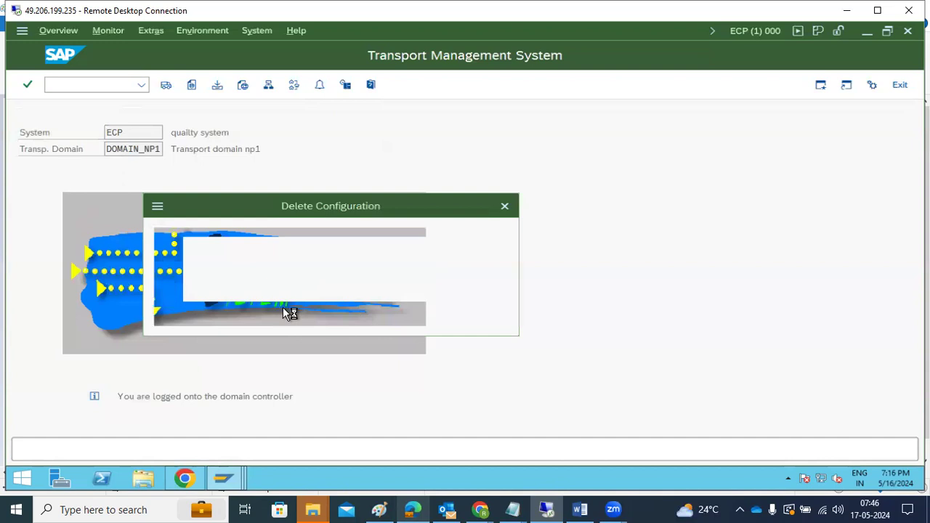
click(238, 311)
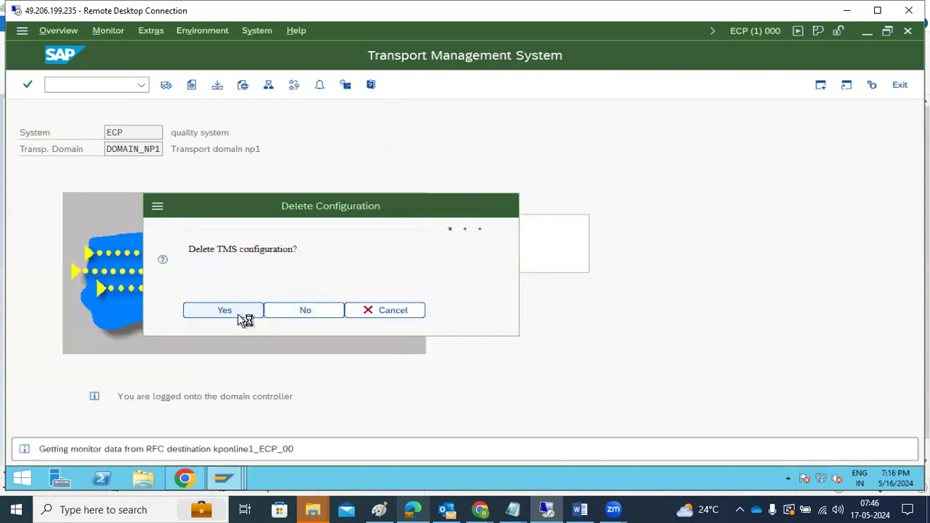
click(338, 312)
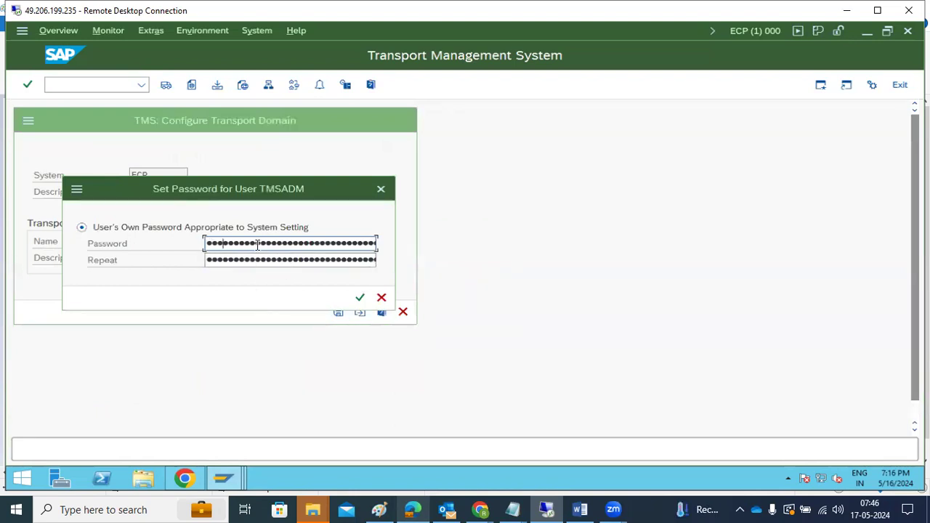
key(Tab)
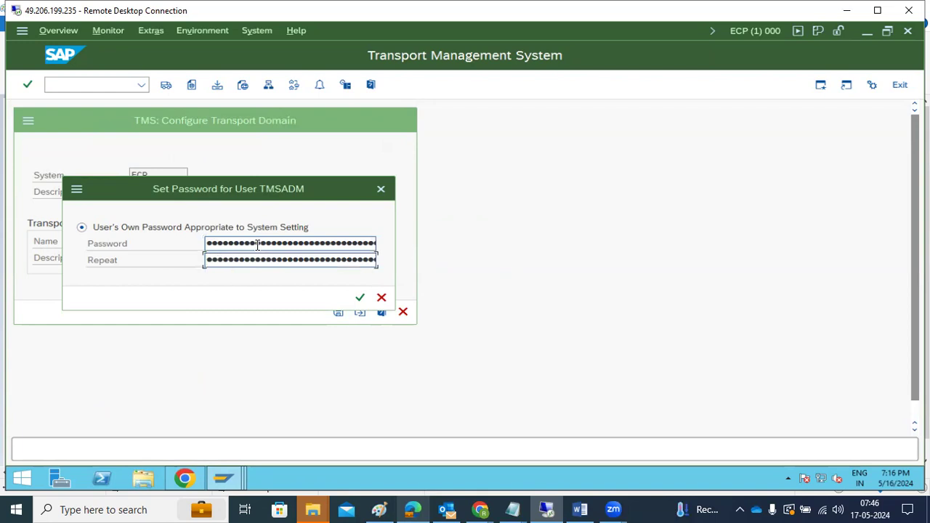
key(Return)
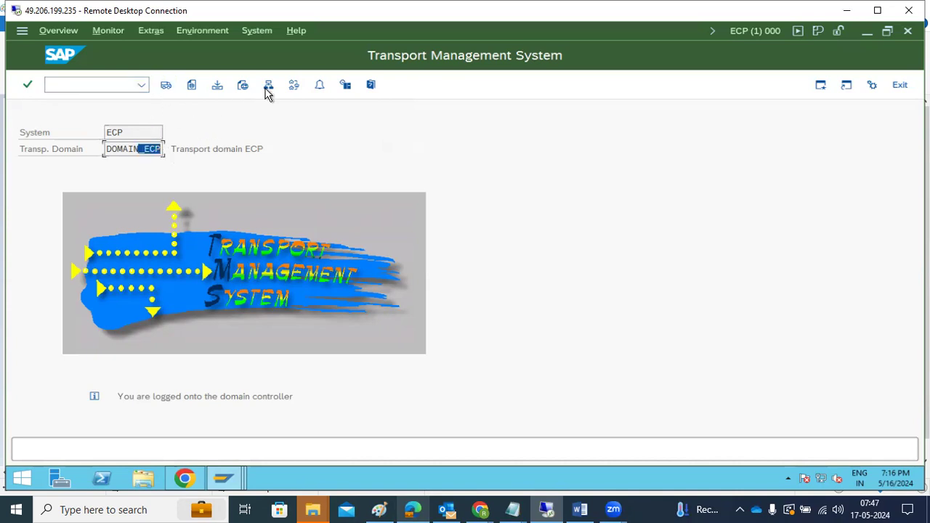
Step: In change mode, apply the standard Single System transport route configuration
click(294, 85)
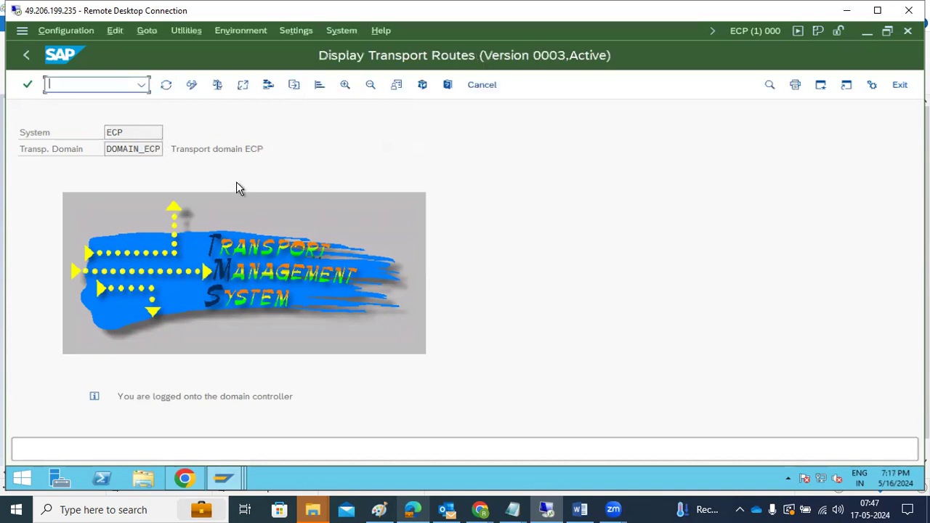
click(57, 33)
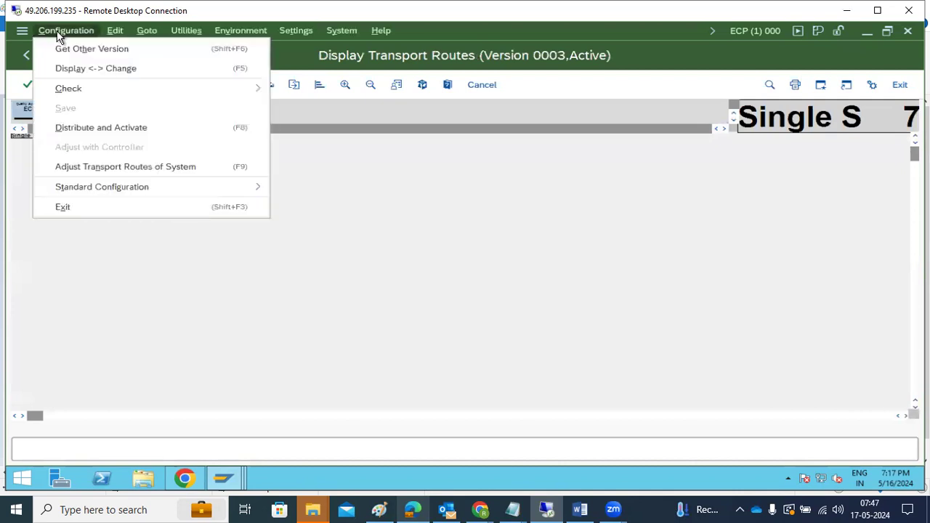
click(232, 131)
click(191, 85)
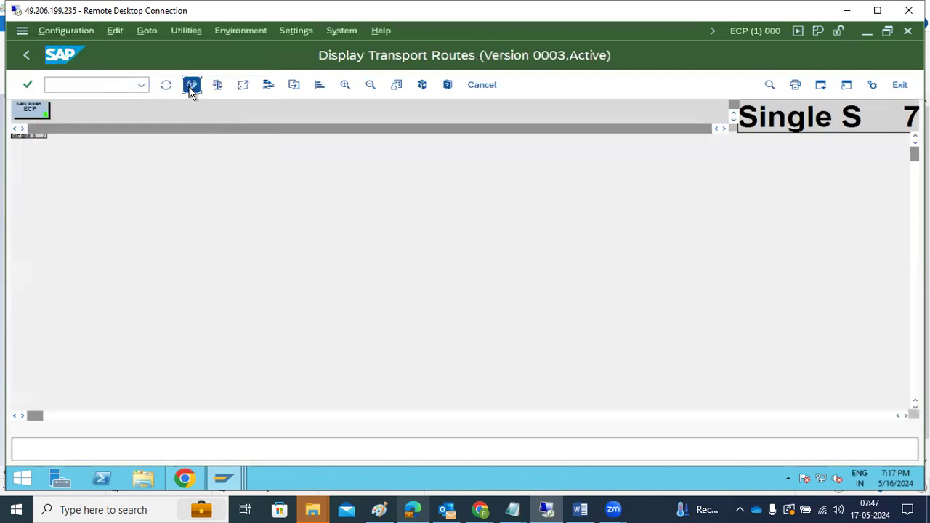
click(67, 32)
mouse_move(224, 187)
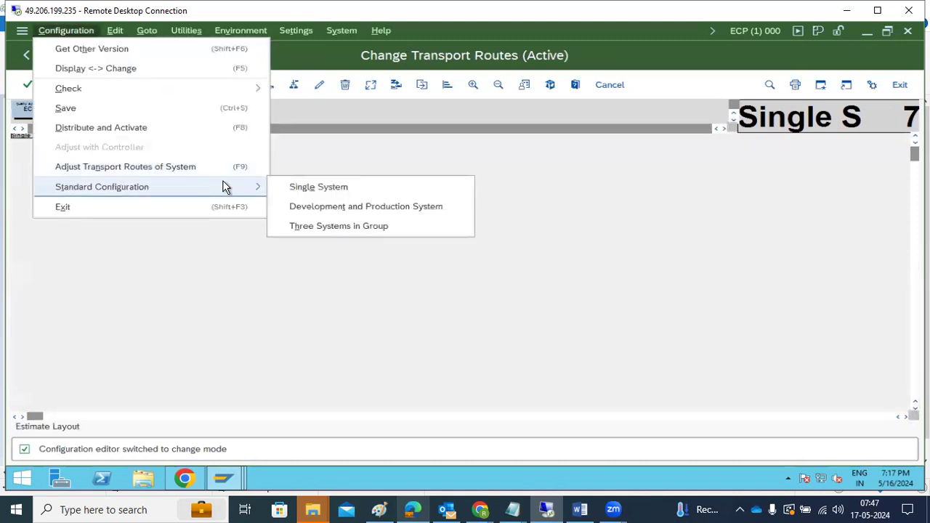
click(301, 186)
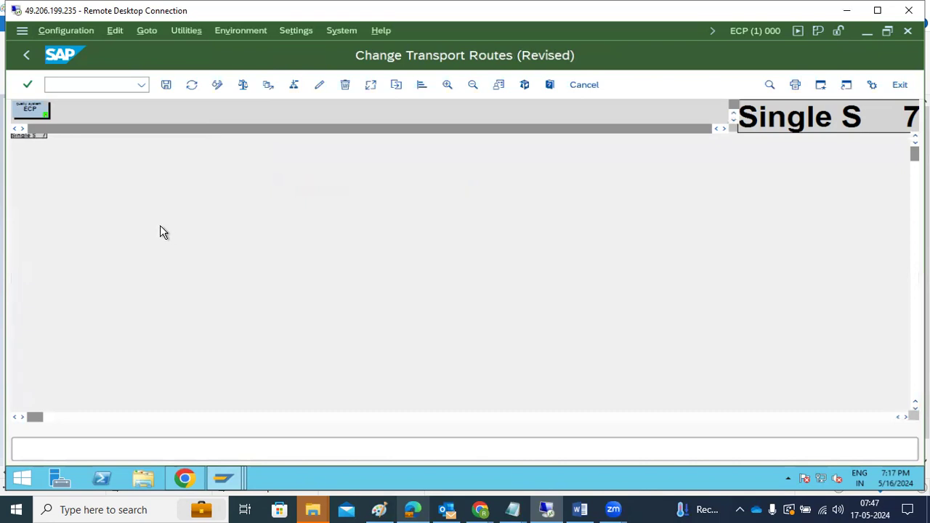
Step: Save the routes as 'Single System Configuration', then distribute and activate them
click(165, 85)
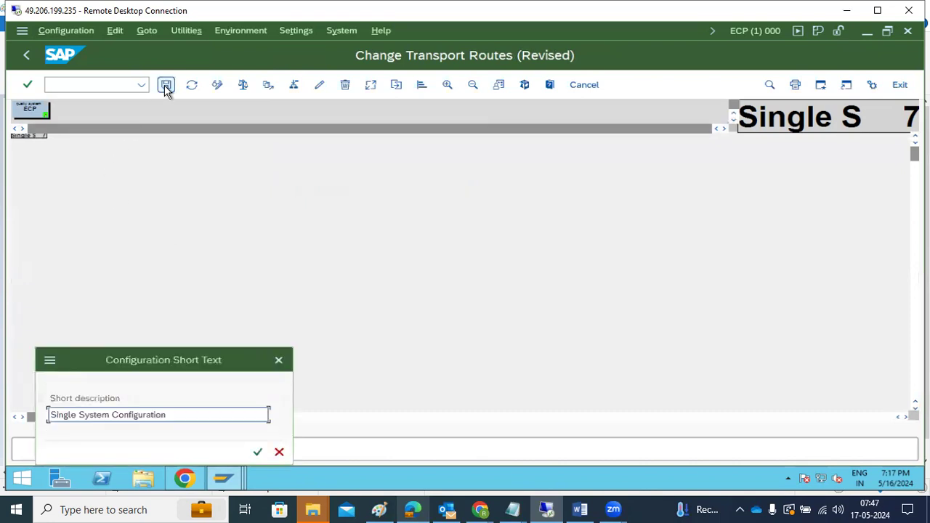
click(258, 451)
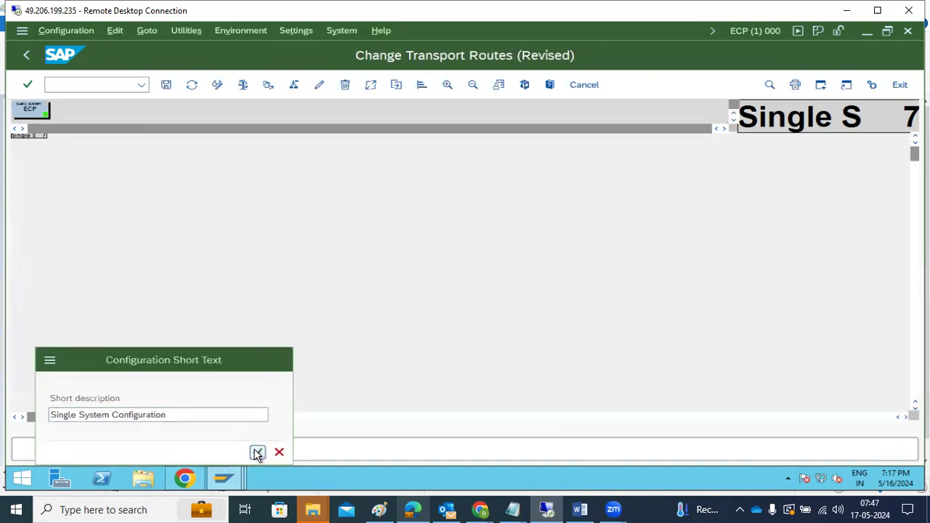
click(254, 315)
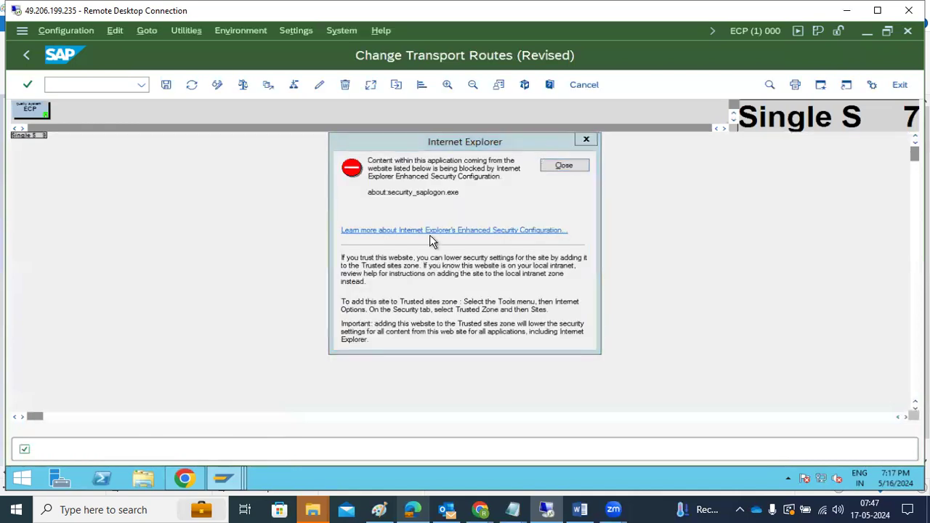
click(567, 167)
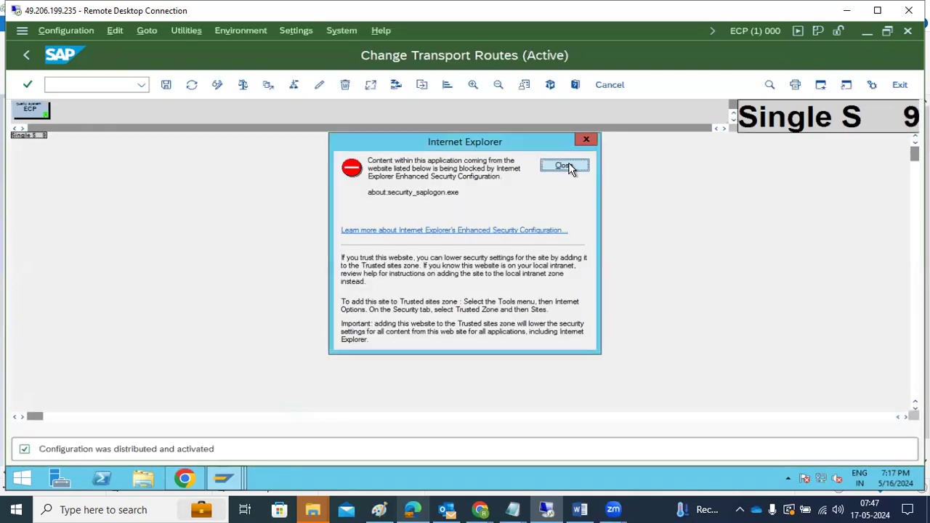
click(26, 55)
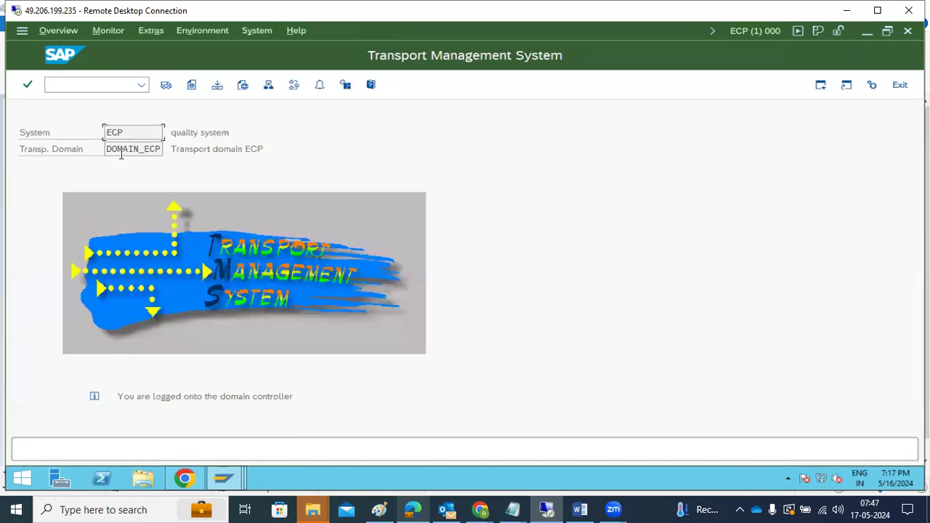
Step: Refresh ECP's import overview, then bring NP1's SAP Easy Access window forward
click(166, 85)
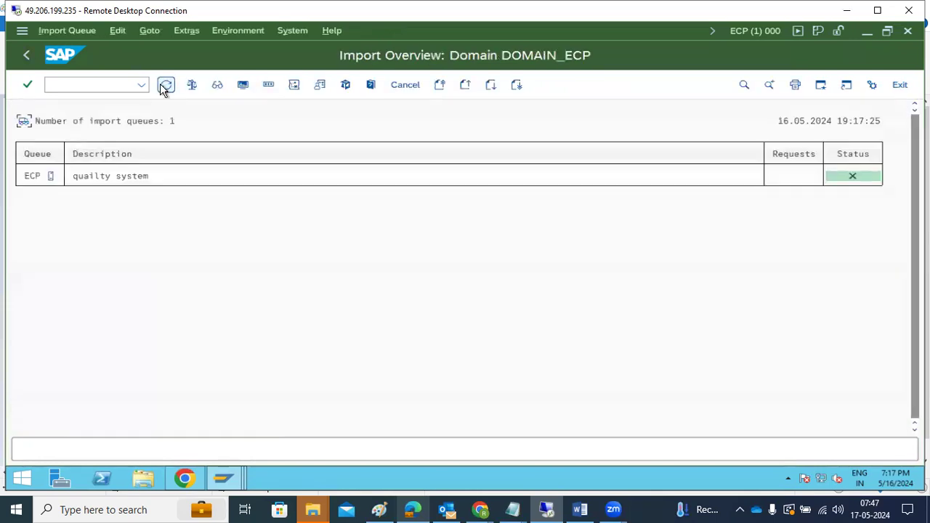
click(166, 86)
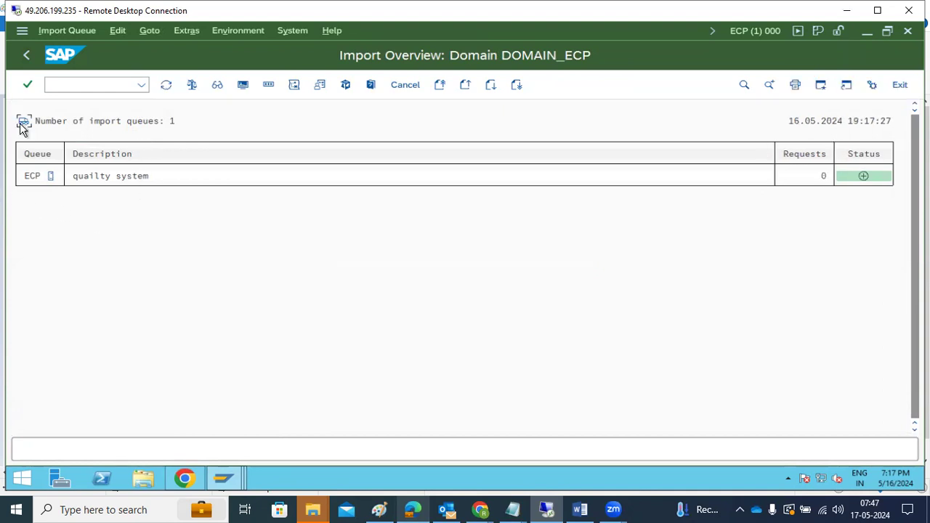
click(27, 54)
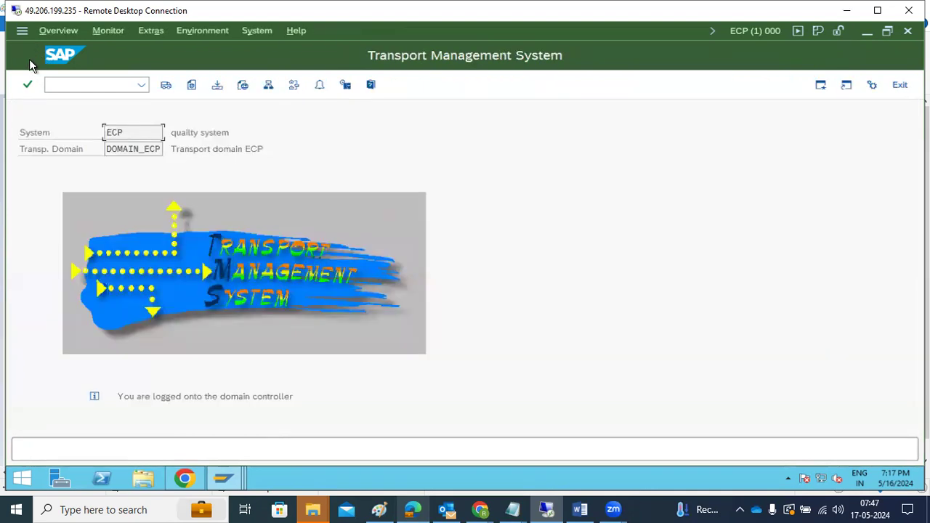
click(225, 476)
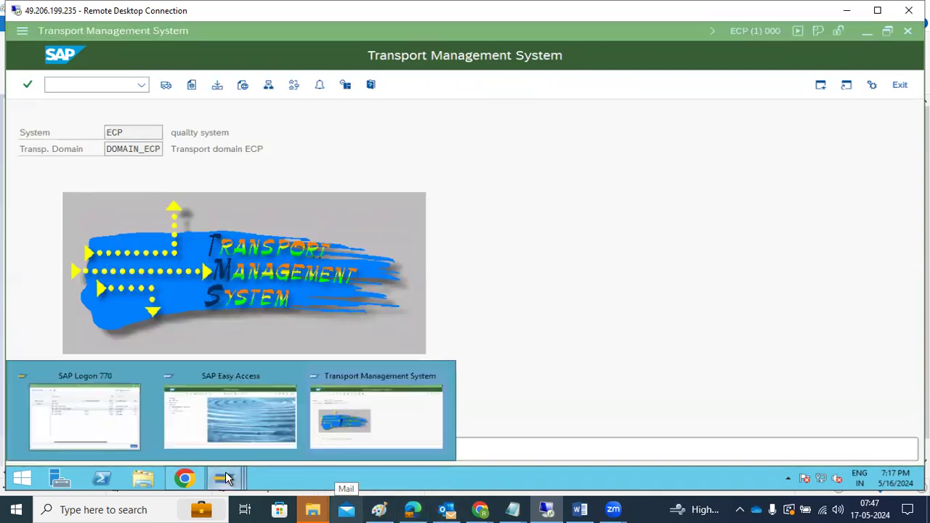
click(232, 414)
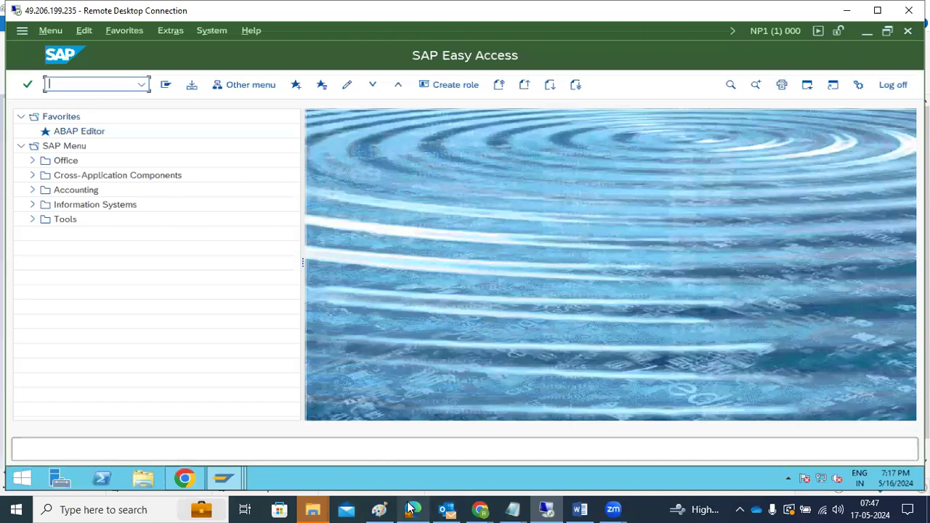
Step: Add 'TRANSPORT TARGET GROUP' under transport routes and start '20 CLIENT' below the QAS box
click(384, 509)
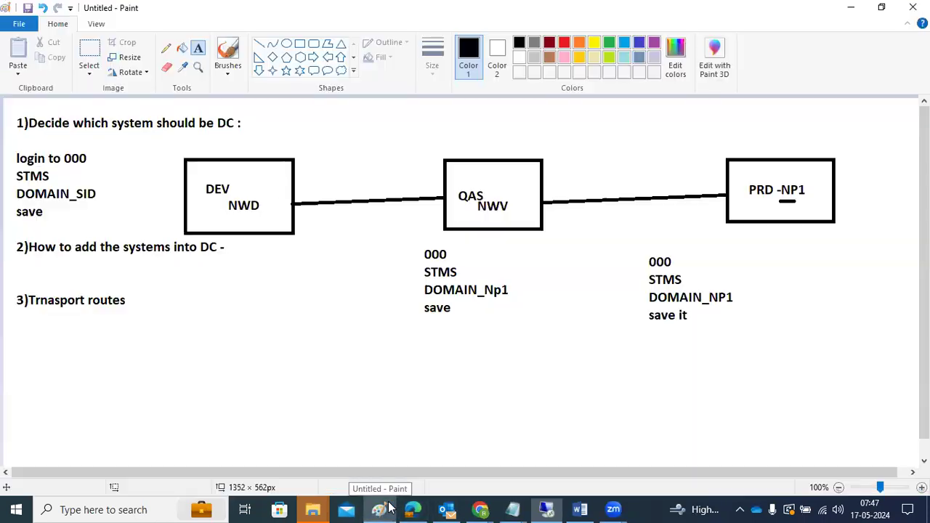
drag(102, 340, 688, 435)
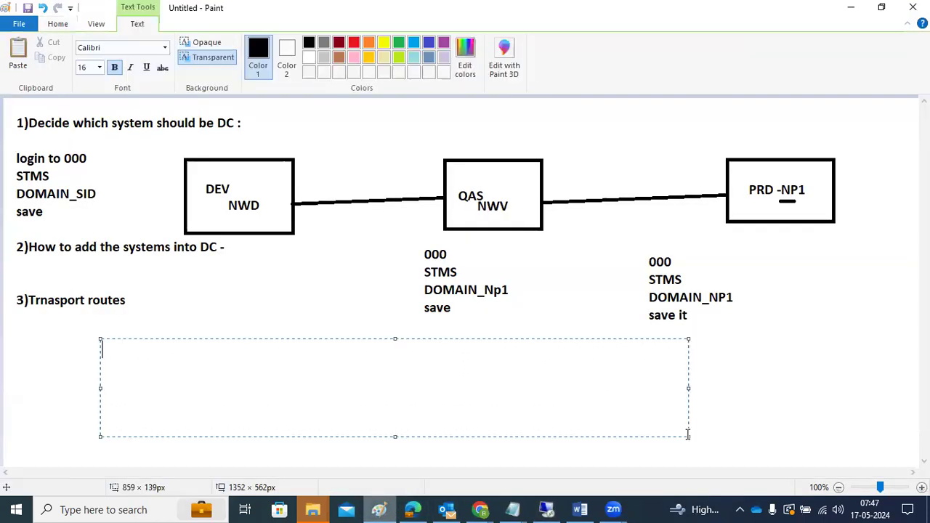
text(TRANSPOR)
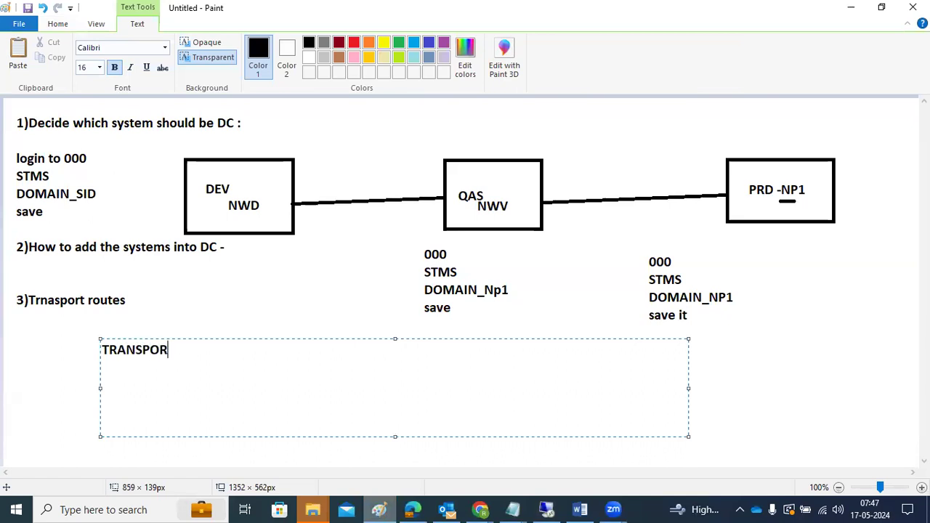
text(T TARGET G)
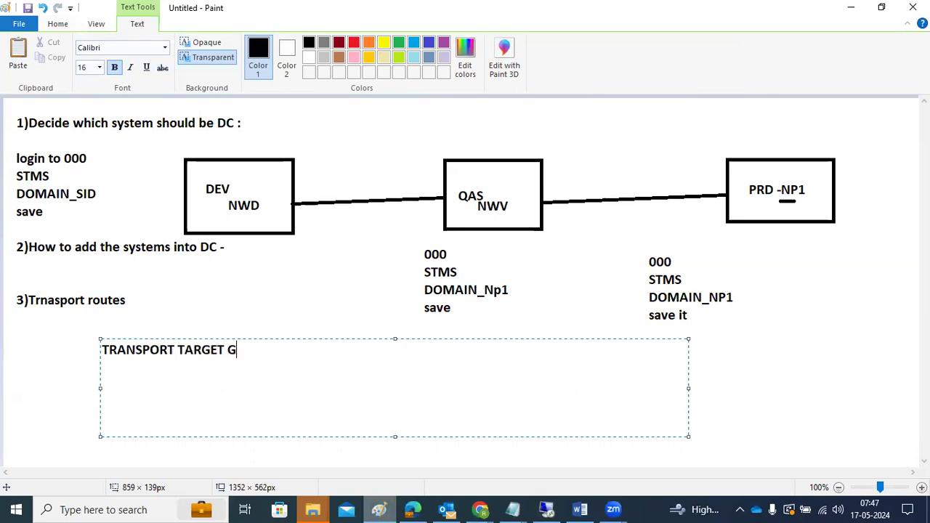
text(ROUP)
key(ctrl+a)
click(308, 260)
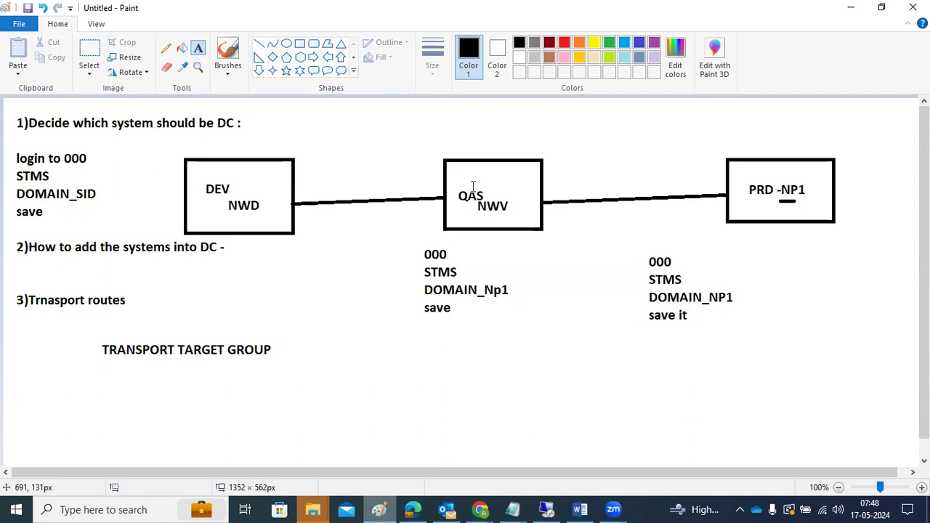
drag(502, 234, 593, 405)
text(20 CLIENT)
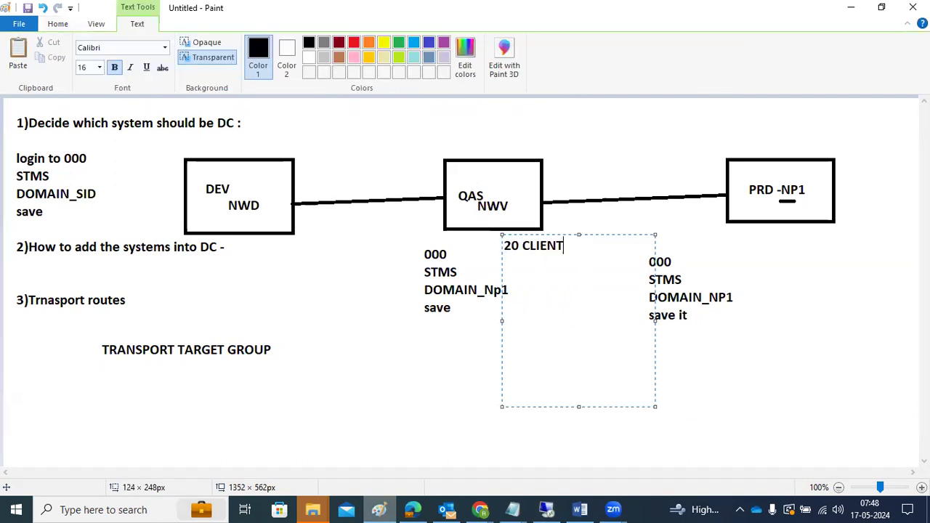